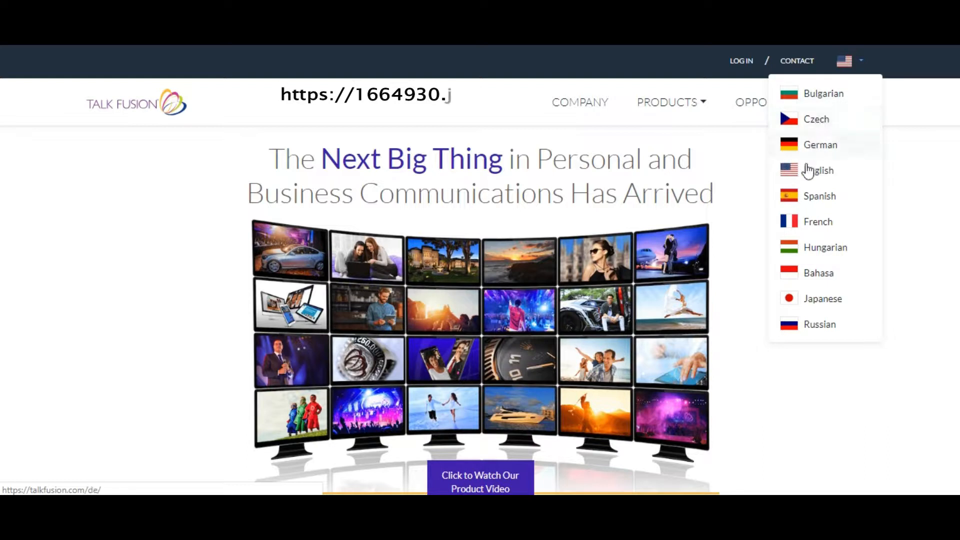
- Switch the Talk Fusion website to French and open its member login page
{"action": "left_click", "coordinate": [809, 222]}
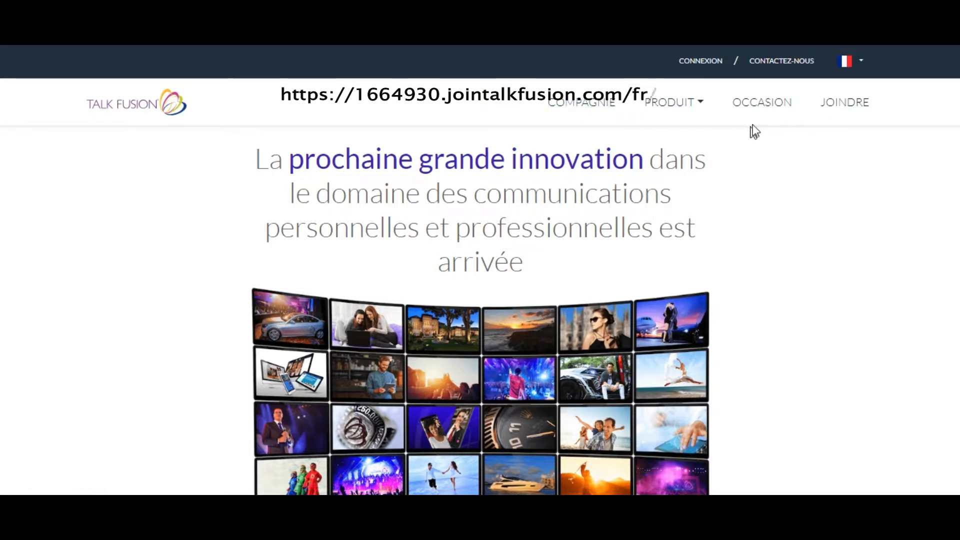
{"action": "left_click", "coordinate": [704, 62]}
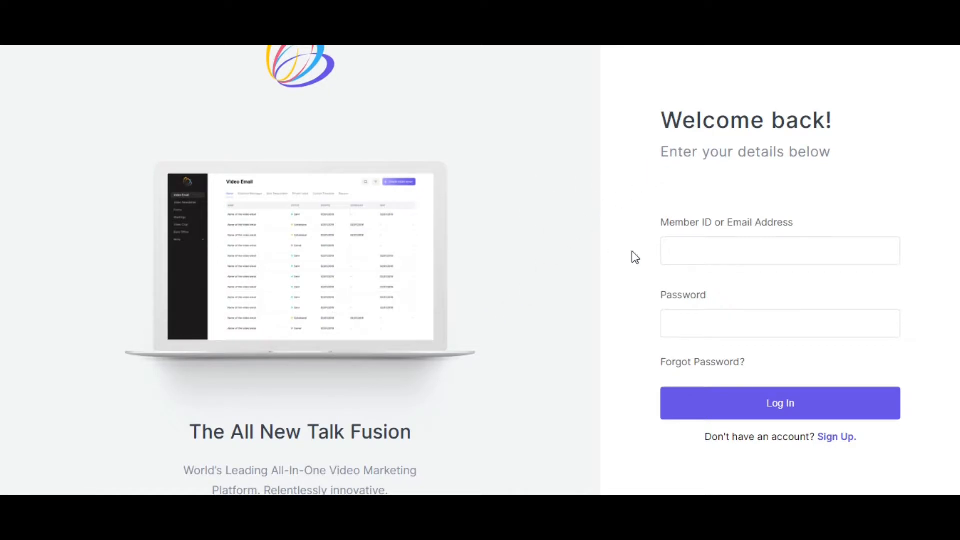
- Log in to the account with the member ID and the account password
{"action": "left_click", "coordinate": [697, 258]}
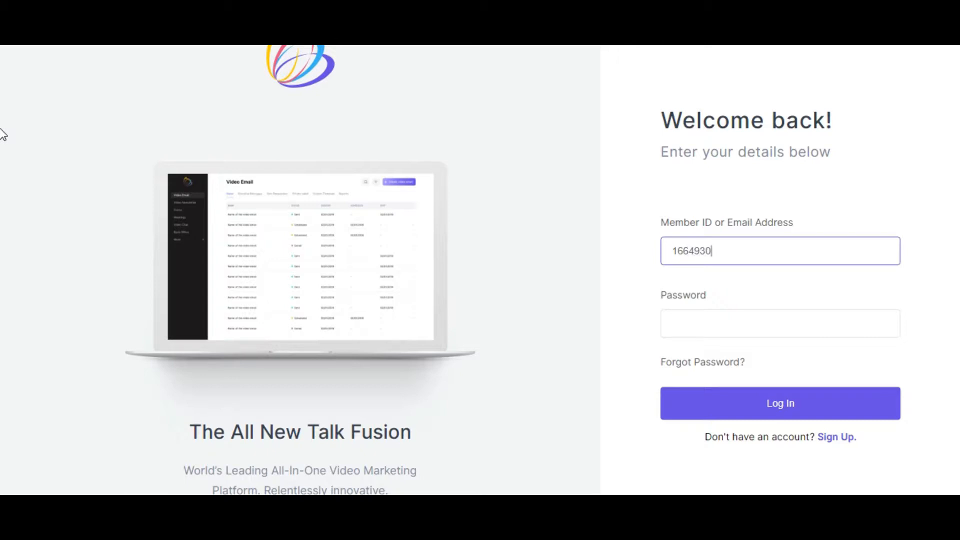
{"action": "left_click", "coordinate": [683, 328]}
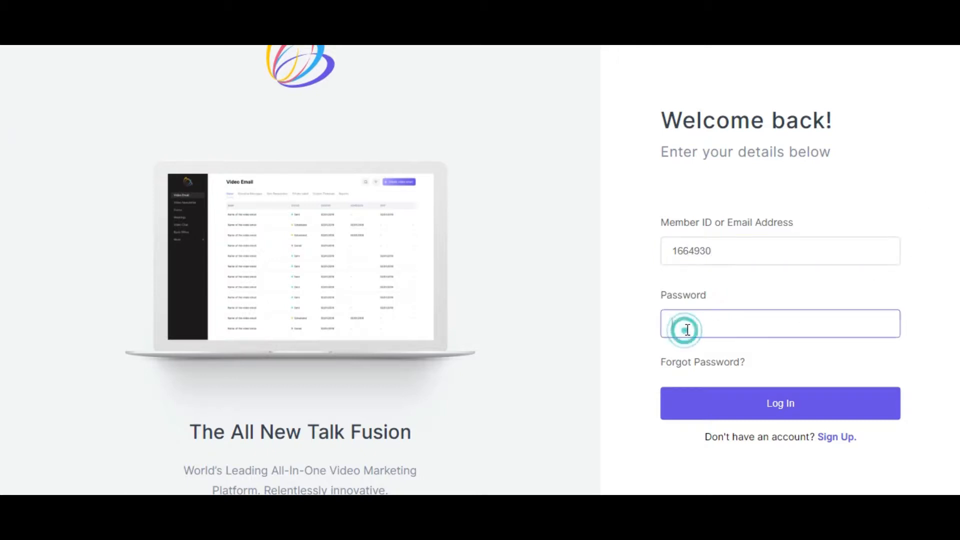
{"action": "type", "text": "•••••••••••"}
{"action": "left_click", "coordinate": [757, 414]}
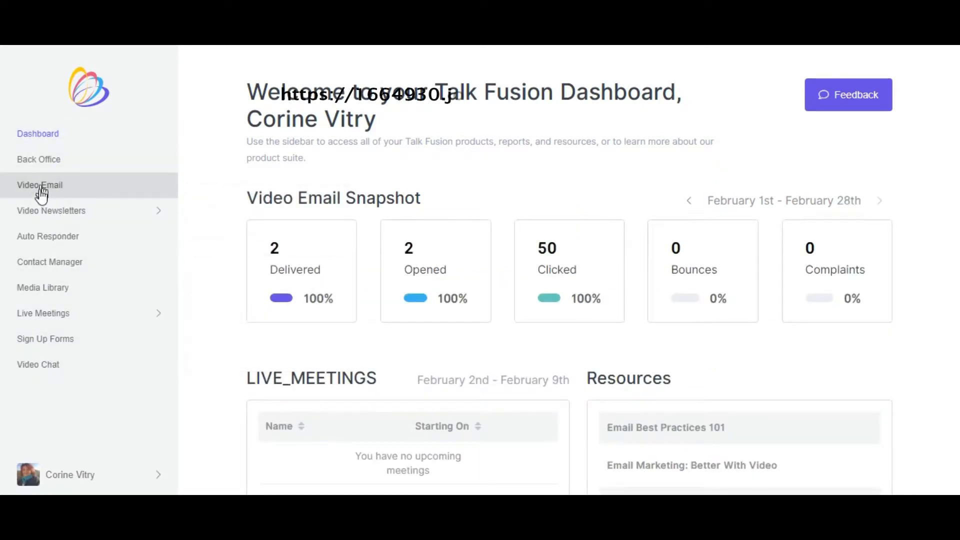
- Open the Media Library and look through its folders and uploaded files
{"action": "mouse_move", "coordinate": [42, 218]}
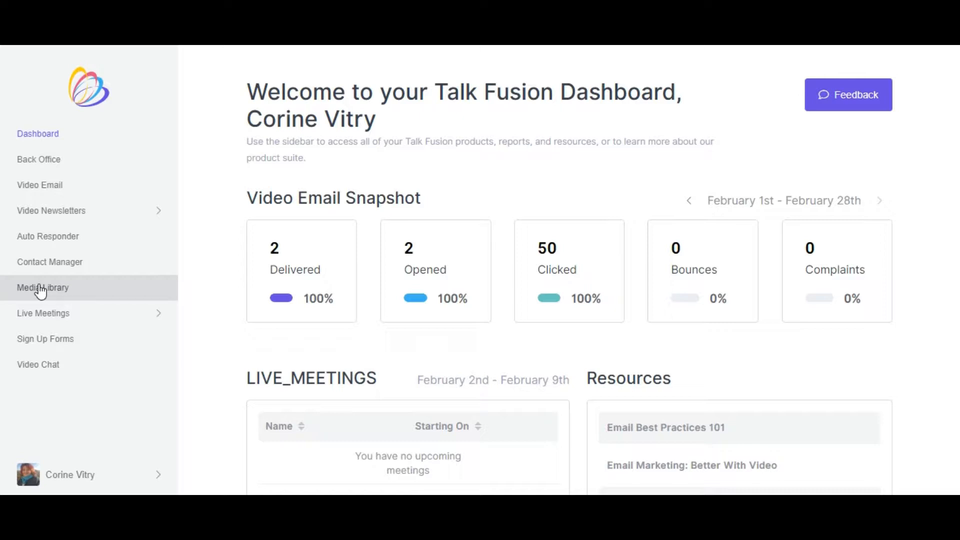
{"action": "mouse_move", "coordinate": [47, 316]}
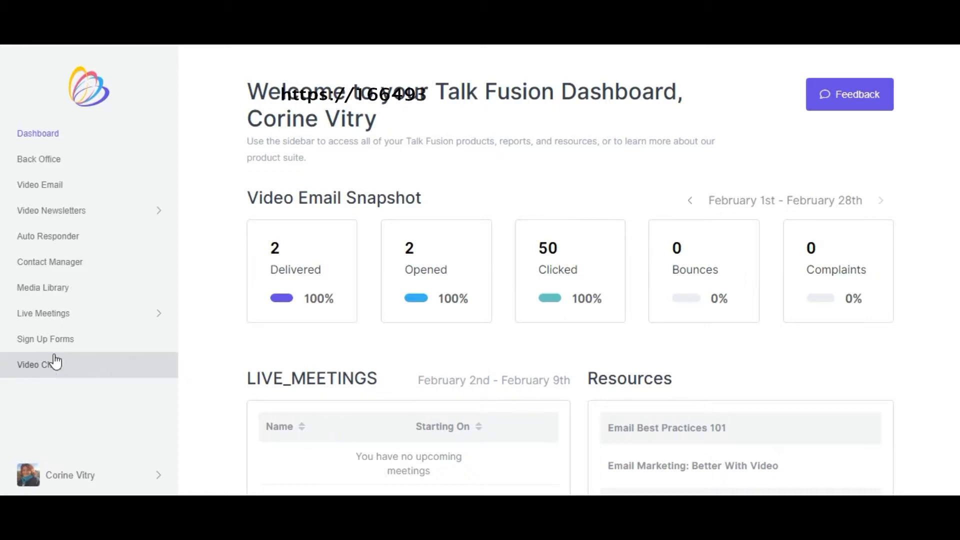
{"action": "mouse_move", "coordinate": [63, 320]}
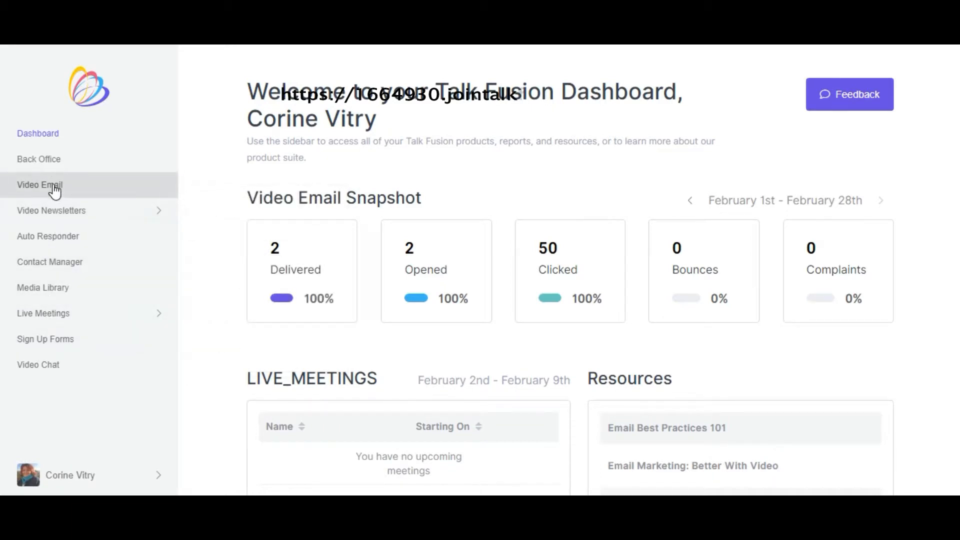
{"action": "mouse_move", "coordinate": [49, 220]}
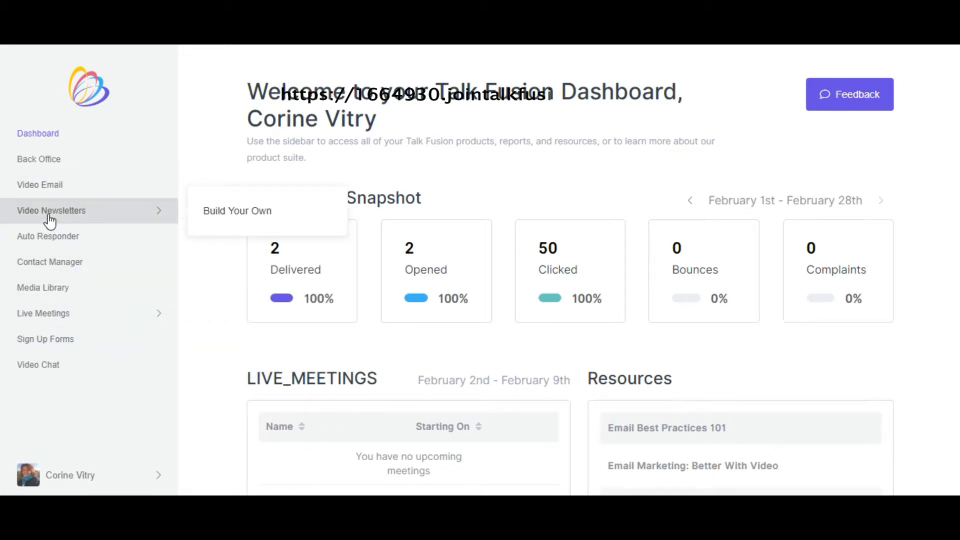
{"action": "left_click", "coordinate": [64, 295]}
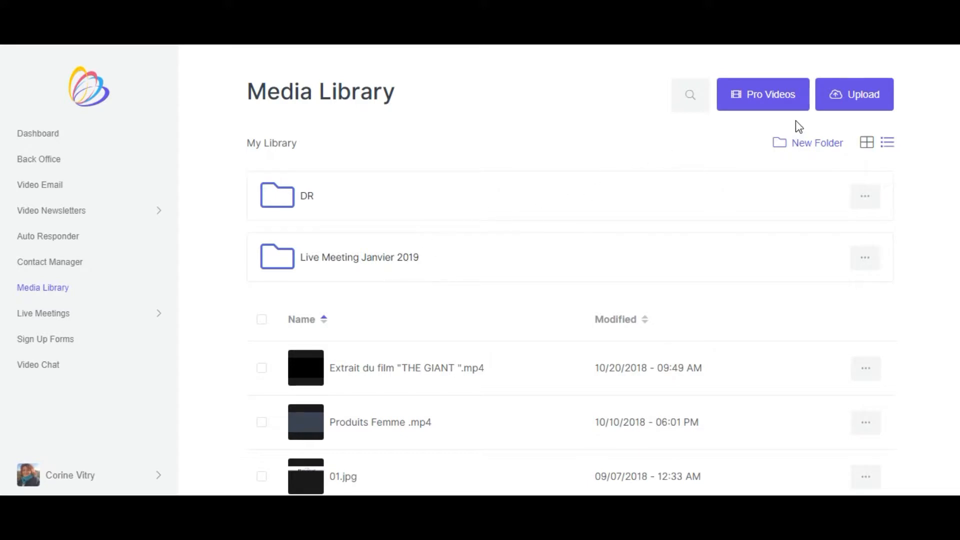
{"action": "scroll", "coordinate": [525, 303], "scroll_direction": "down", "scroll_amount": 3}
{"action": "scroll", "coordinate": [500, 326], "scroll_direction": "down", "scroll_amount": 10}
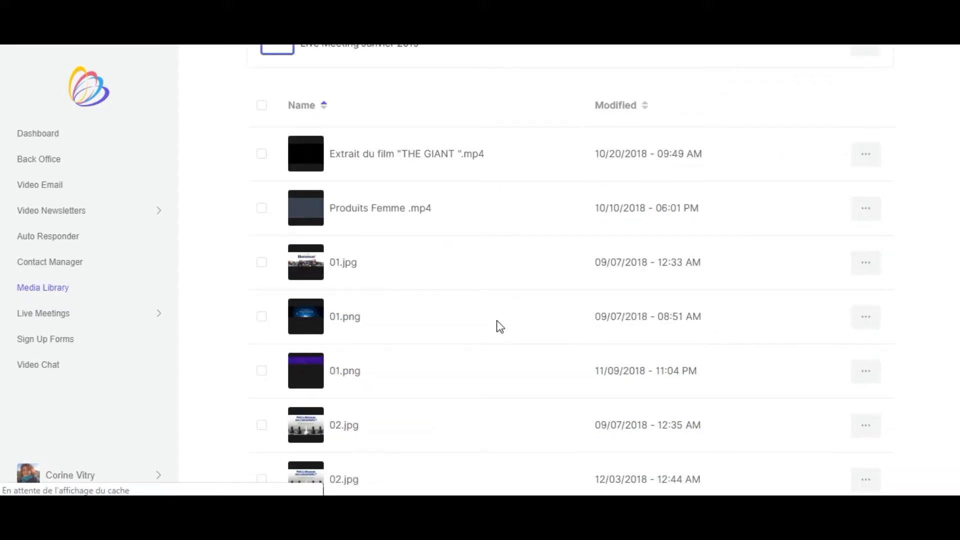
{"action": "scroll", "coordinate": [477, 344], "scroll_direction": "down", "scroll_amount": 12}
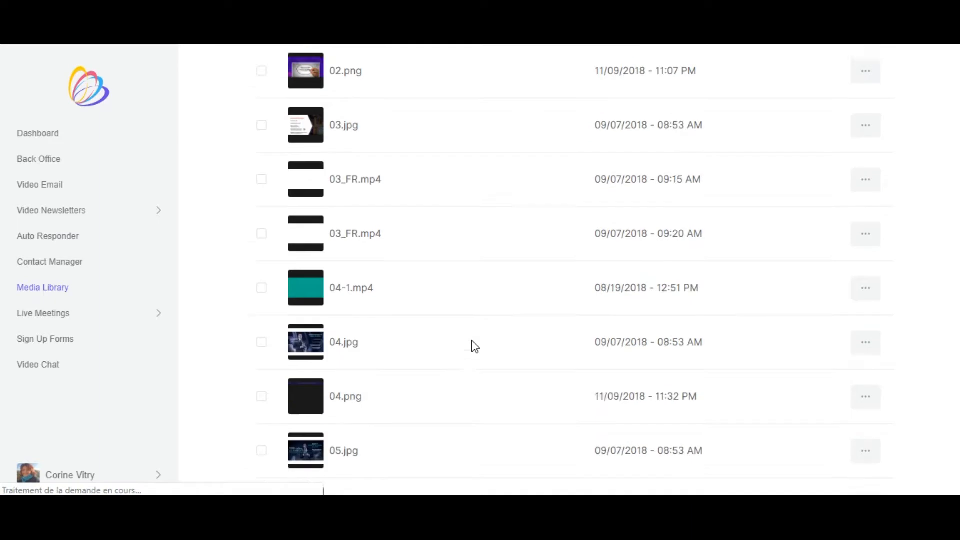
{"action": "scroll", "coordinate": [465, 360], "scroll_direction": "down", "scroll_amount": 1}
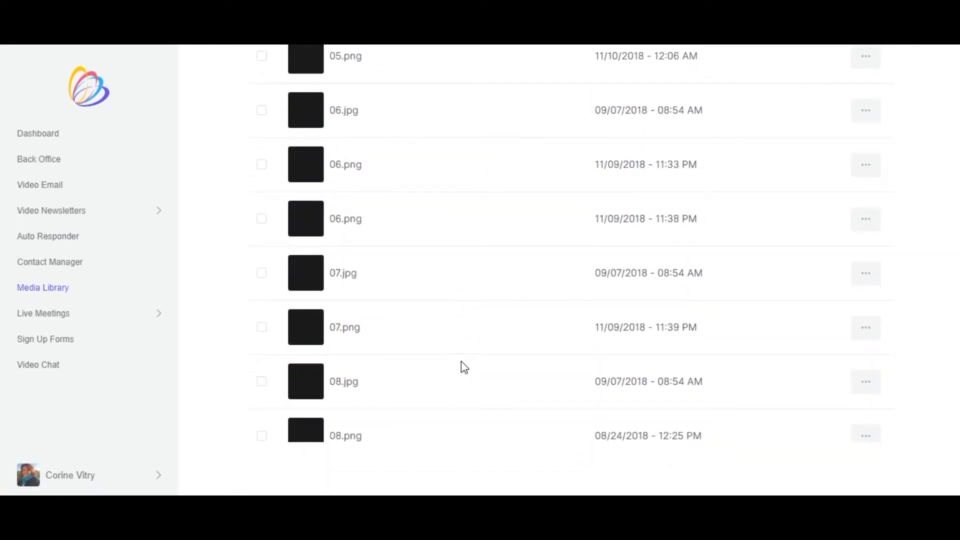
{"action": "scroll", "coordinate": [523, 265], "scroll_direction": "up", "scroll_amount": 20}
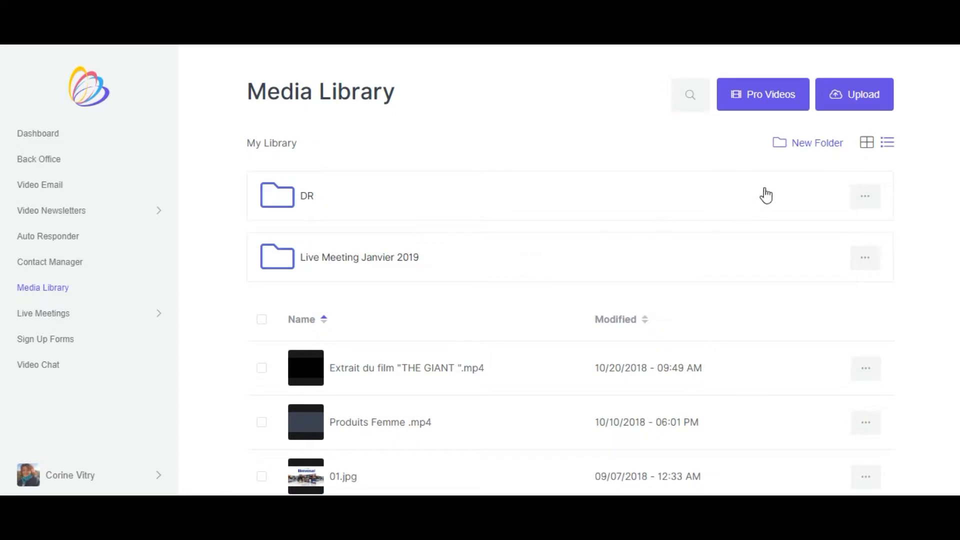
- Open the Media Library's video recorder to view it, and close it without recording
{"action": "left_click", "coordinate": [850, 101]}
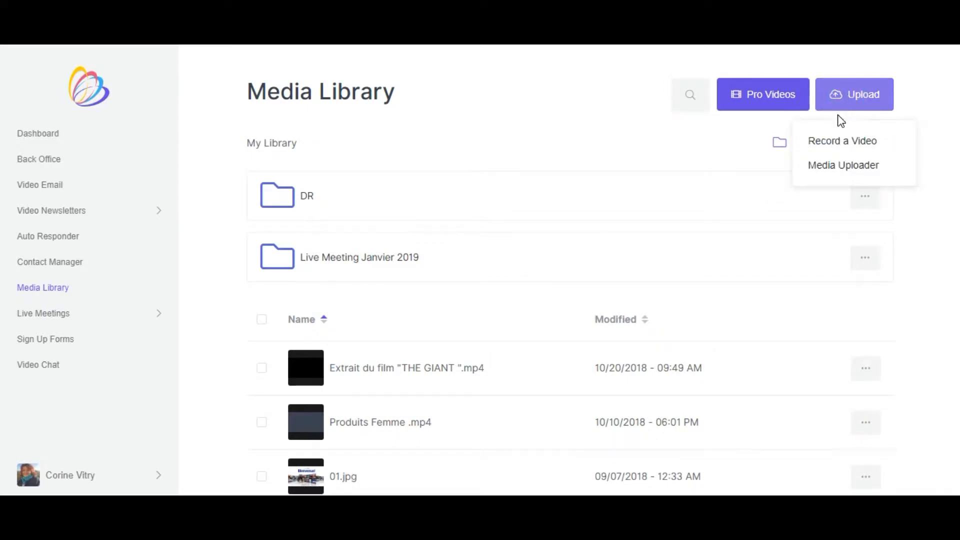
{"action": "left_click", "coordinate": [838, 145]}
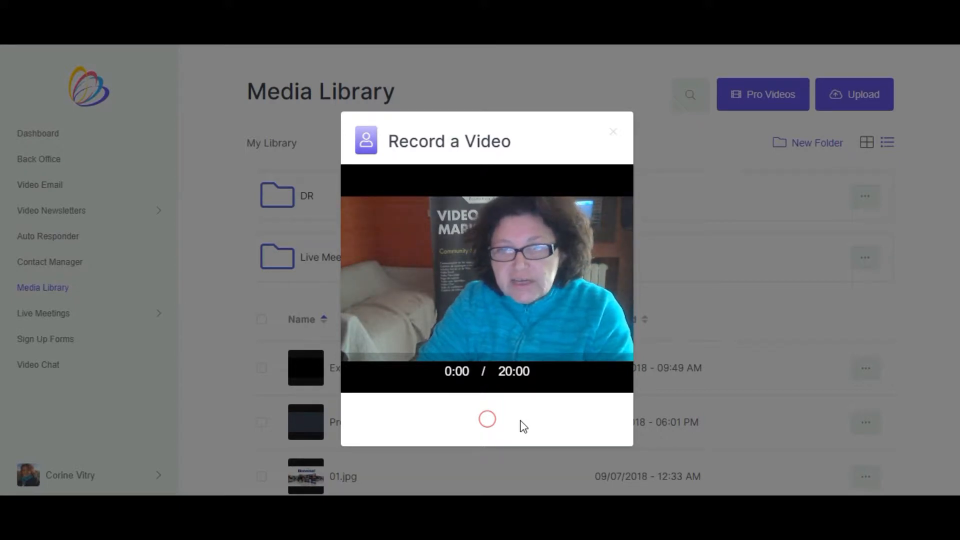
{"action": "left_click", "coordinate": [615, 136]}
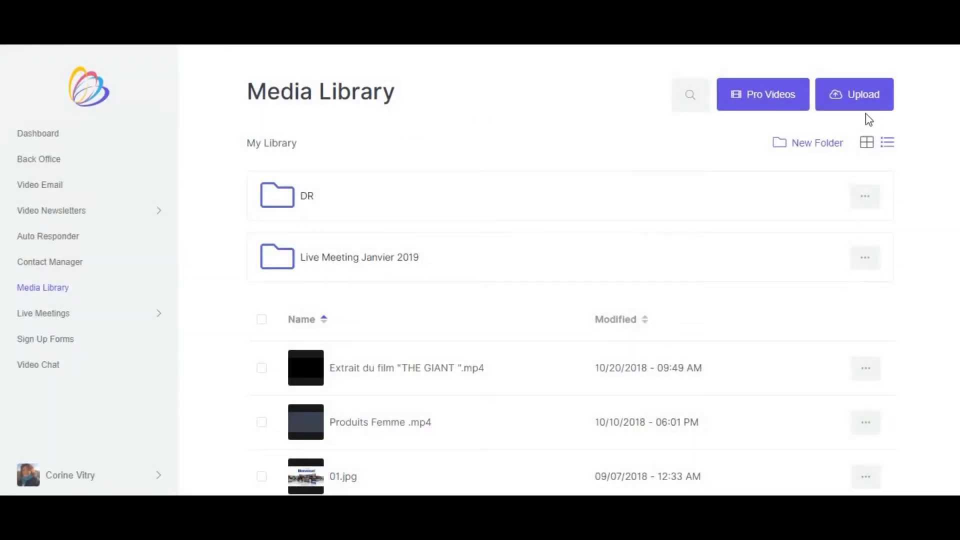
- Open the Media Uploader and its file selection to view how files are added, and leave it without uploading
{"action": "left_click", "coordinate": [868, 106]}
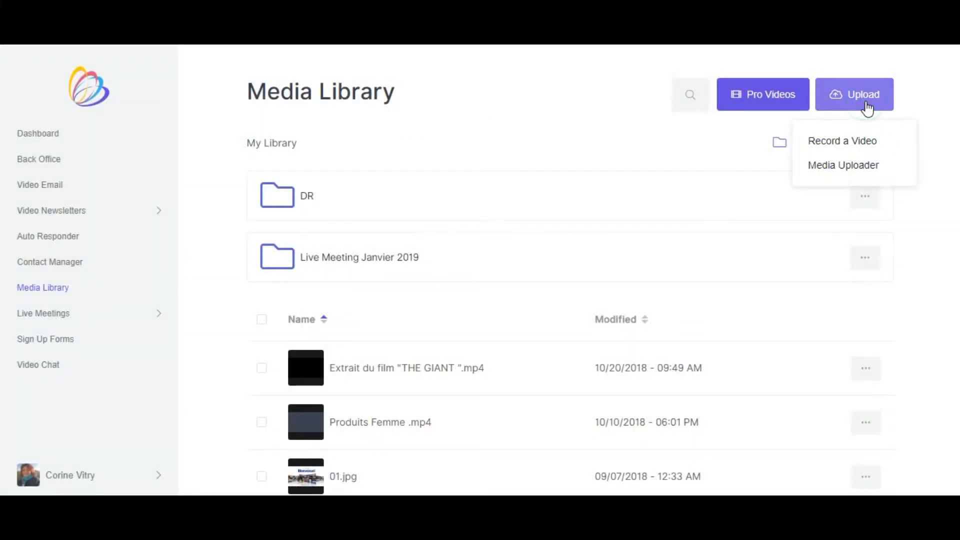
{"action": "left_click", "coordinate": [843, 168]}
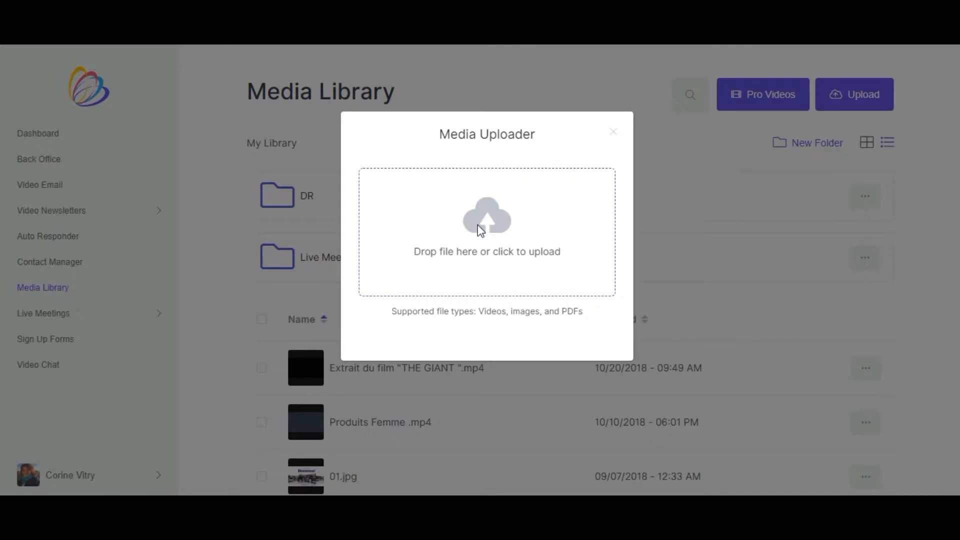
{"action": "left_click", "coordinate": [481, 232]}
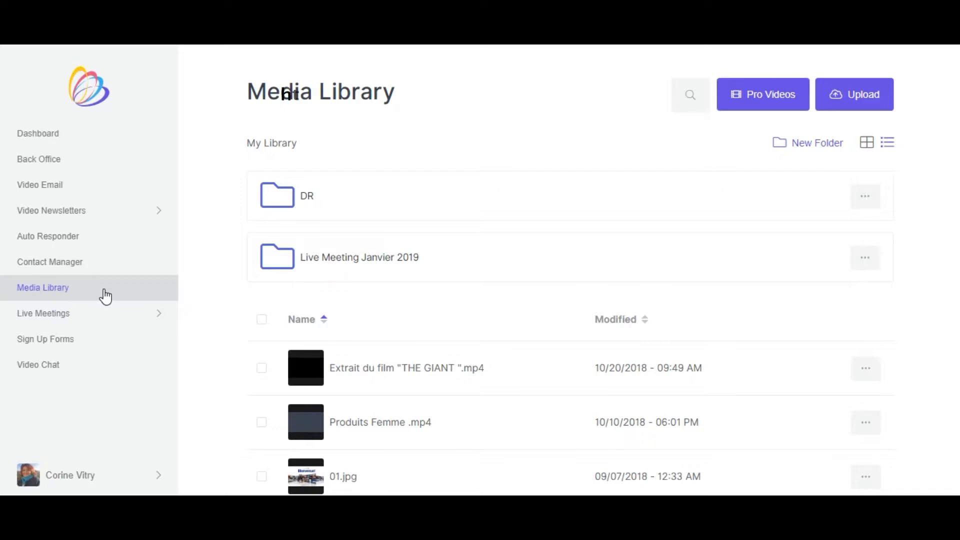
- Create a new video email named "test" and begin its setup
{"action": "left_click", "coordinate": [54, 190]}
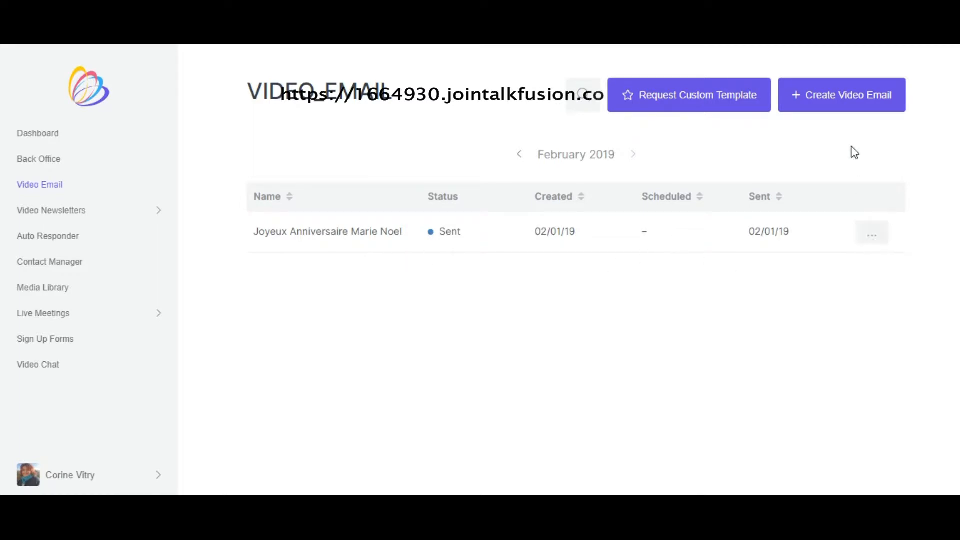
{"action": "left_click", "coordinate": [849, 100]}
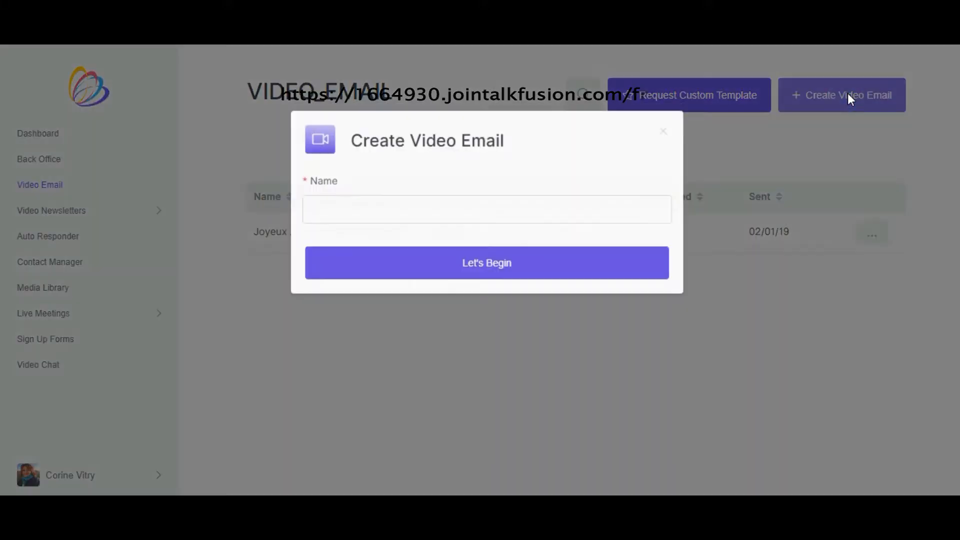
{"action": "left_click", "coordinate": [360, 209]}
{"action": "type", "text": "test"}
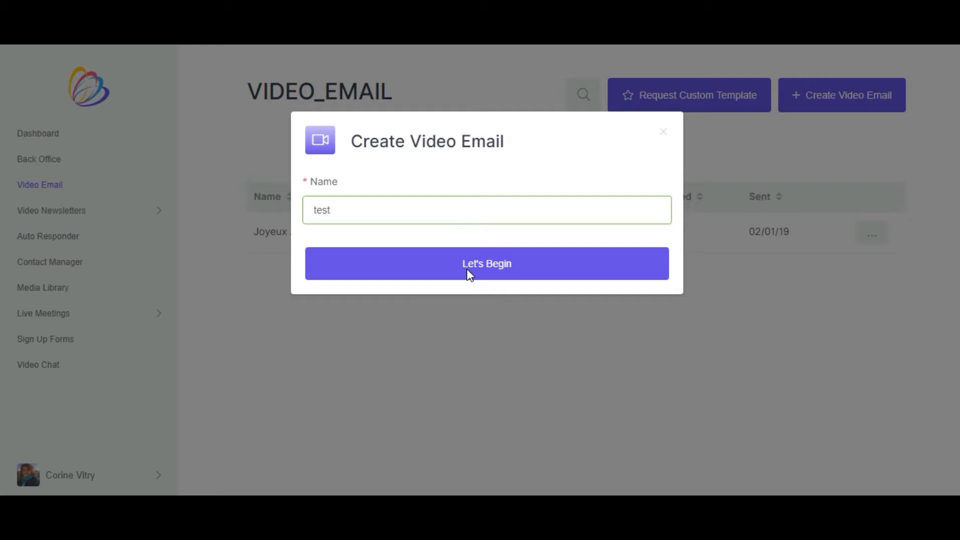
{"action": "left_click", "coordinate": [467, 270]}
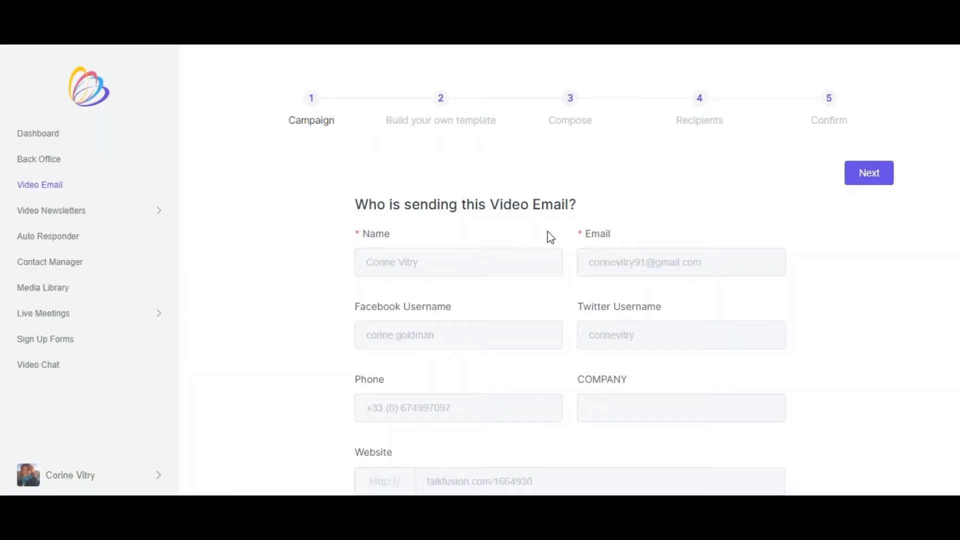
- Enter "test" as the campaign's subject, enable social sharing, and continue to the background selection
{"action": "scroll", "coordinate": [569, 244], "scroll_direction": "down", "scroll_amount": 1}
{"action": "scroll", "coordinate": [569, 244], "scroll_direction": "down", "scroll_amount": 4}
{"action": "scroll", "coordinate": [502, 231], "scroll_direction": "up", "scroll_amount": 3}
{"action": "scroll", "coordinate": [501, 233], "scroll_direction": "down", "scroll_amount": 3}
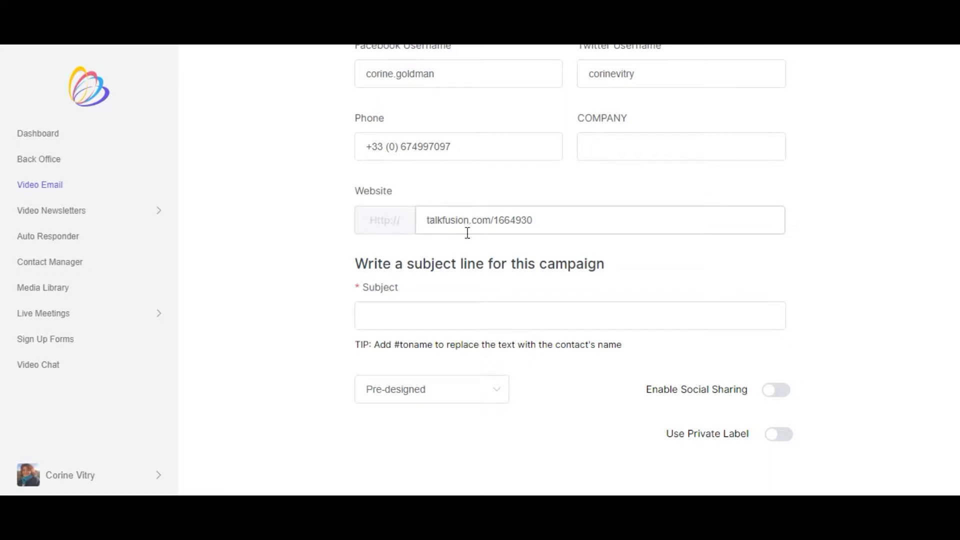
{"action": "left_click", "coordinate": [376, 316]}
{"action": "type", "text": "test"}
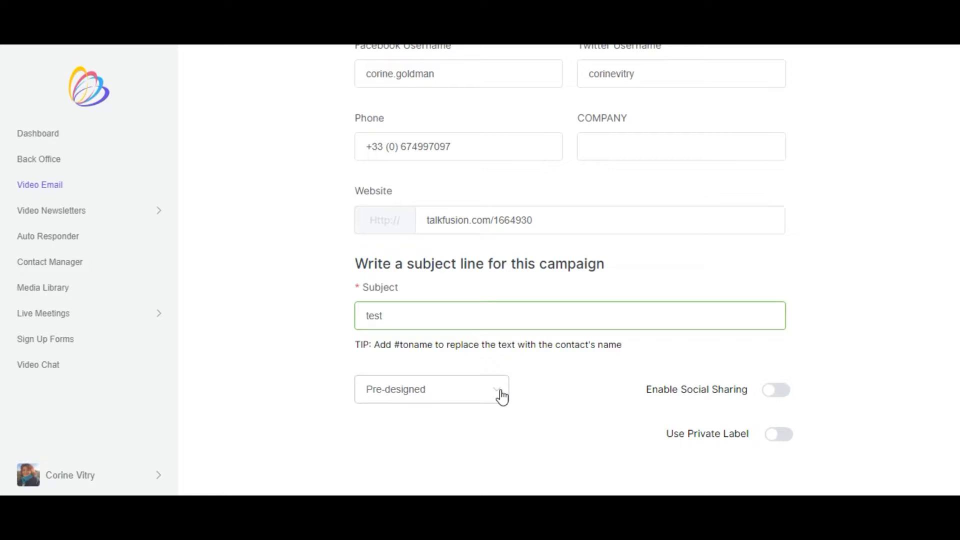
{"action": "left_click", "coordinate": [782, 398]}
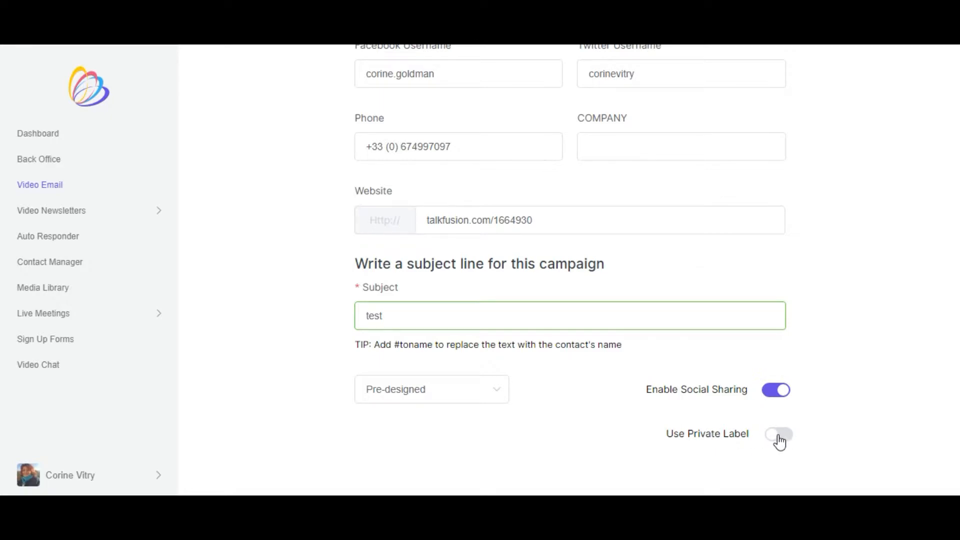
{"action": "scroll", "coordinate": [850, 365], "scroll_direction": "up", "scroll_amount": 5}
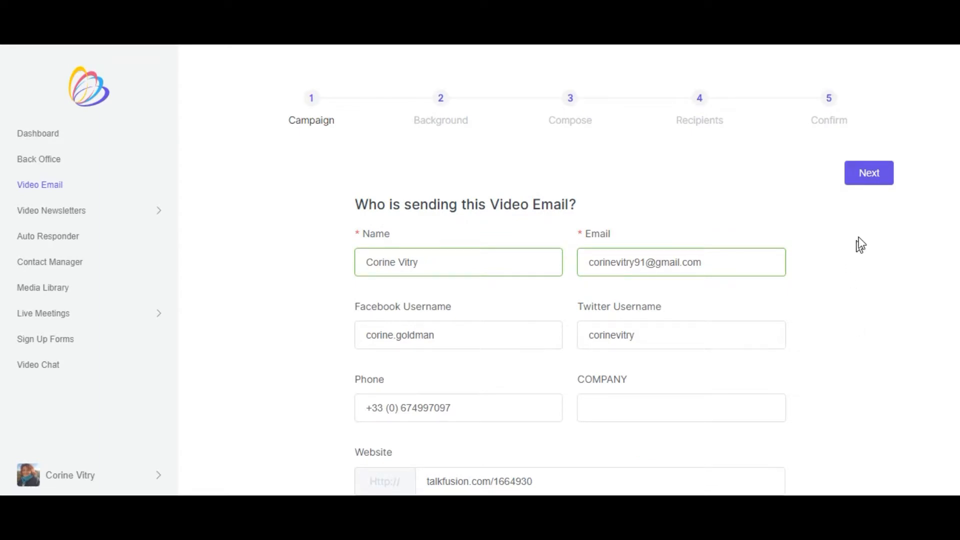
{"action": "left_click", "coordinate": [868, 182]}
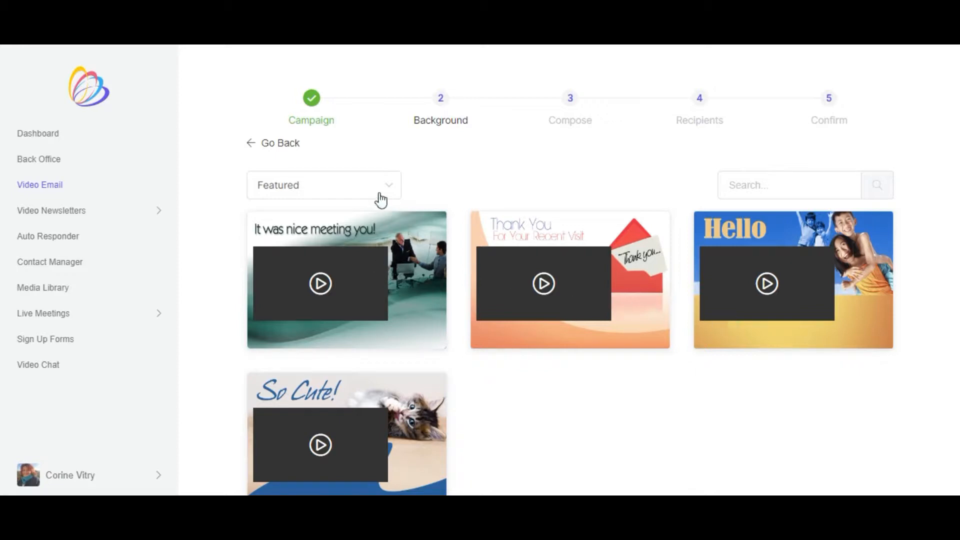
- Browse the background categories and show the Custom Templates for the video email
{"action": "left_click", "coordinate": [347, 184]}
{"action": "scroll", "coordinate": [343, 272], "scroll_direction": "up", "scroll_amount": 5}
{"action": "scroll", "coordinate": [343, 274], "scroll_direction": "up", "scroll_amount": 3}
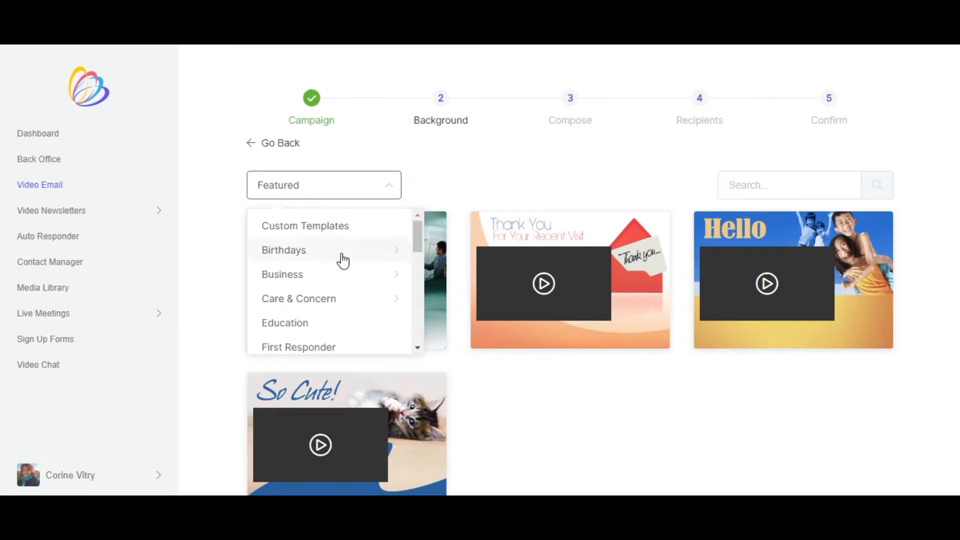
{"action": "scroll", "coordinate": [340, 260], "scroll_direction": "down", "scroll_amount": 3}
{"action": "scroll", "coordinate": [344, 258], "scroll_direction": "down", "scroll_amount": 6}
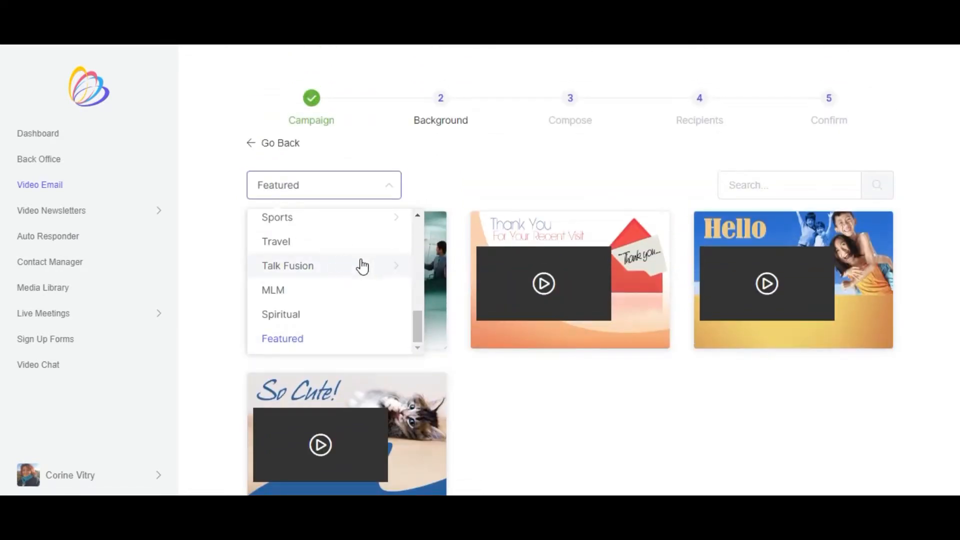
{"action": "scroll", "coordinate": [359, 265], "scroll_direction": "up", "scroll_amount": 8}
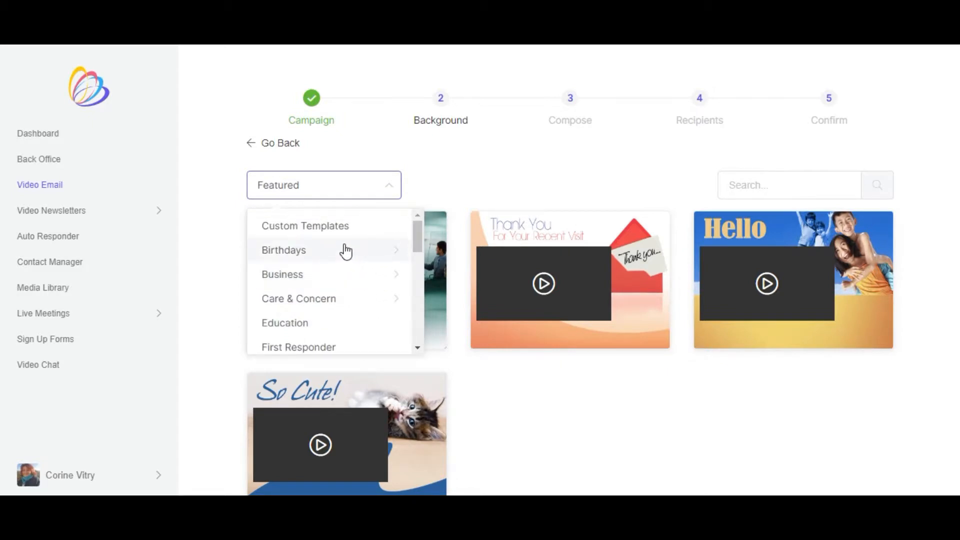
{"action": "left_click", "coordinate": [329, 228]}
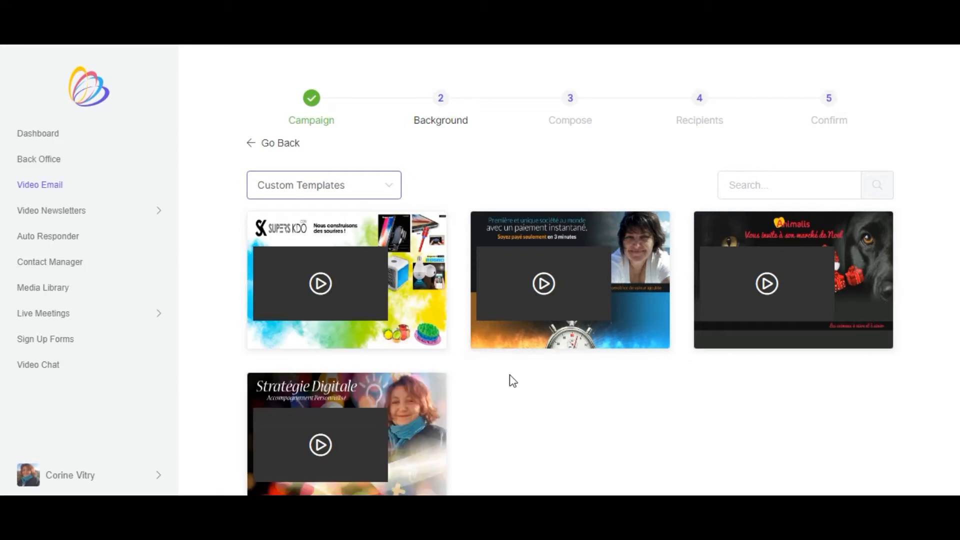
{"action": "scroll", "coordinate": [613, 322], "scroll_direction": "down", "scroll_amount": 2}
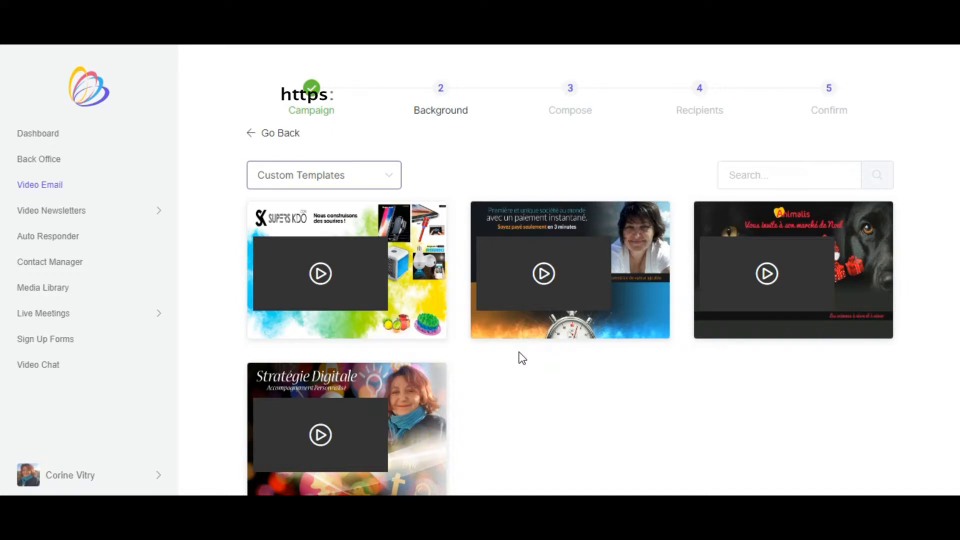
{"action": "scroll", "coordinate": [515, 362], "scroll_direction": "down", "scroll_amount": 2}
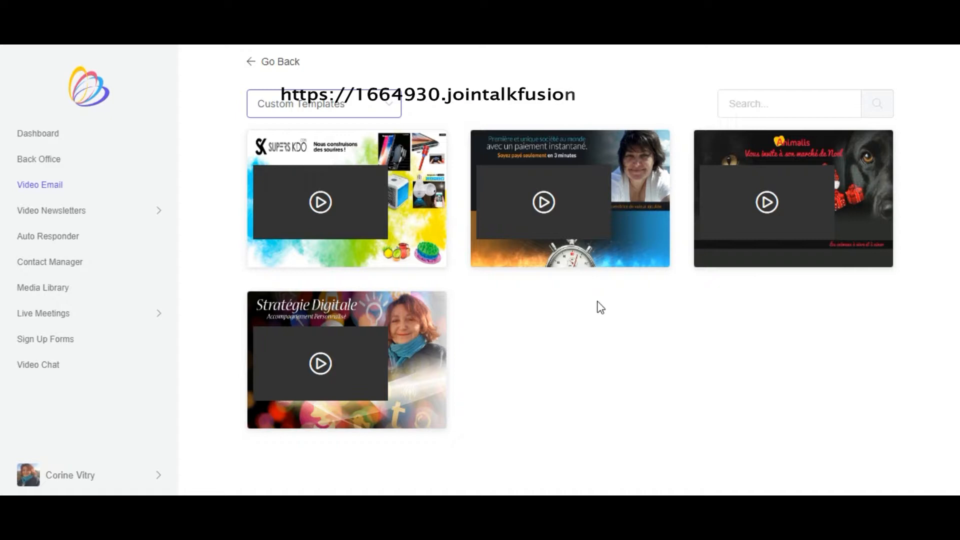
- Go back to the campaign's sender details and return to the background selection
{"action": "scroll", "coordinate": [580, 330], "scroll_direction": "up", "scroll_amount": 2}
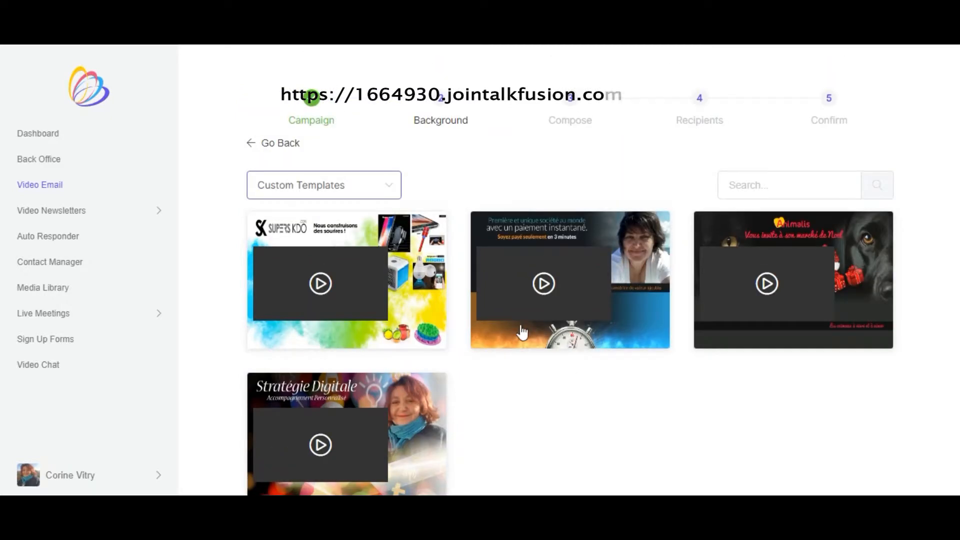
{"action": "left_click", "coordinate": [270, 145]}
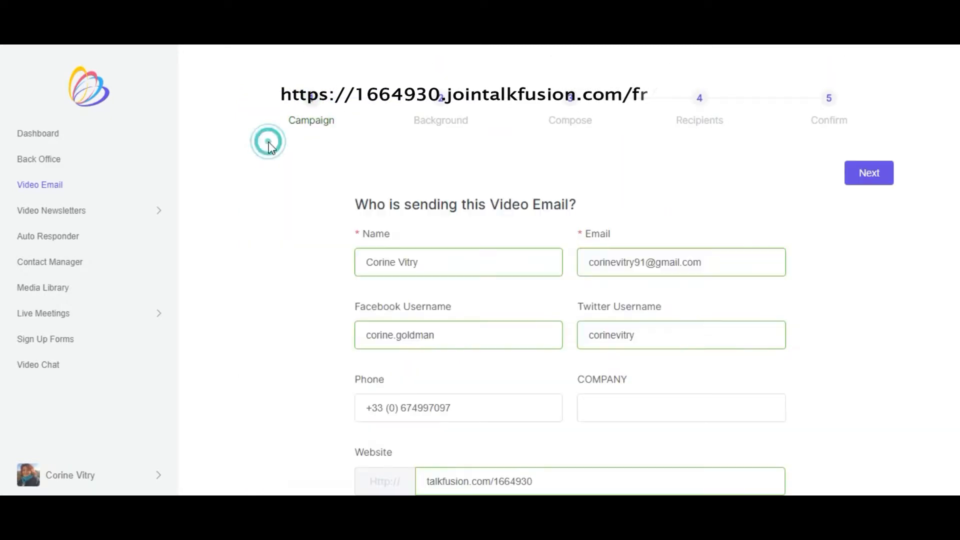
{"action": "scroll", "coordinate": [864, 172], "scroll_direction": "down", "scroll_amount": 2}
{"action": "left_click", "coordinate": [869, 102]}
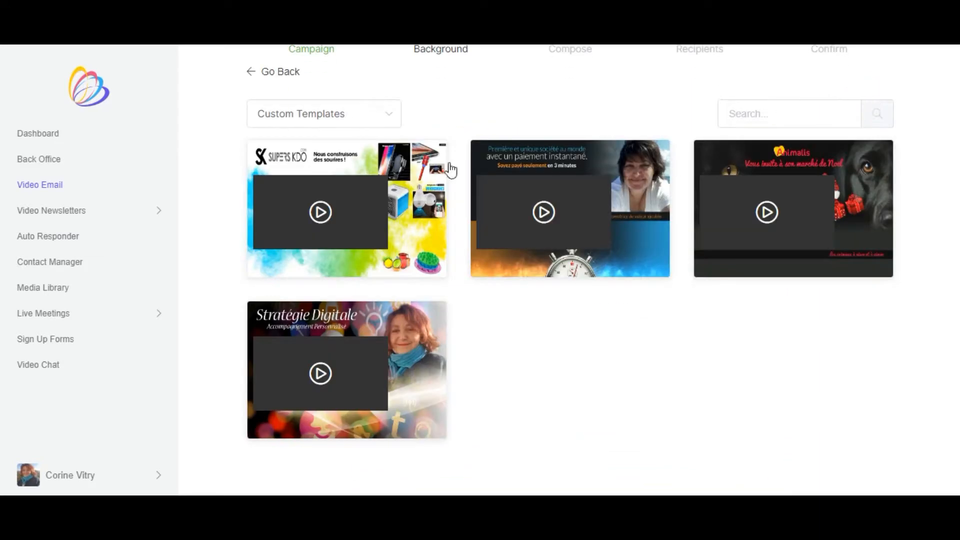
- Switch the background category to Dogs & Cats within Pets
{"action": "left_click", "coordinate": [337, 116]}
{"action": "scroll", "coordinate": [345, 217], "scroll_direction": "down", "scroll_amount": 2}
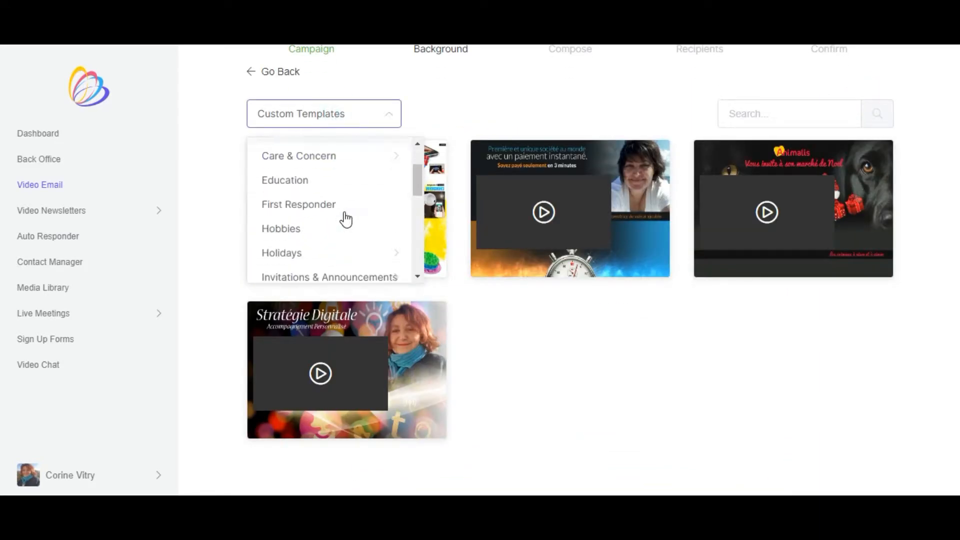
{"action": "scroll", "coordinate": [332, 220], "scroll_direction": "down", "scroll_amount": 2}
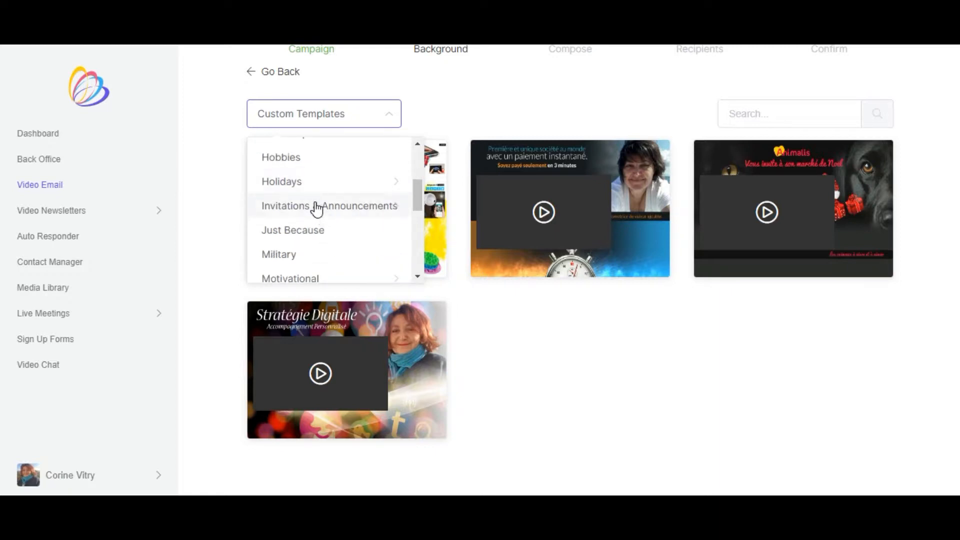
{"action": "scroll", "coordinate": [323, 217], "scroll_direction": "down", "scroll_amount": 2}
{"action": "scroll", "coordinate": [322, 215], "scroll_direction": "down", "scroll_amount": 2}
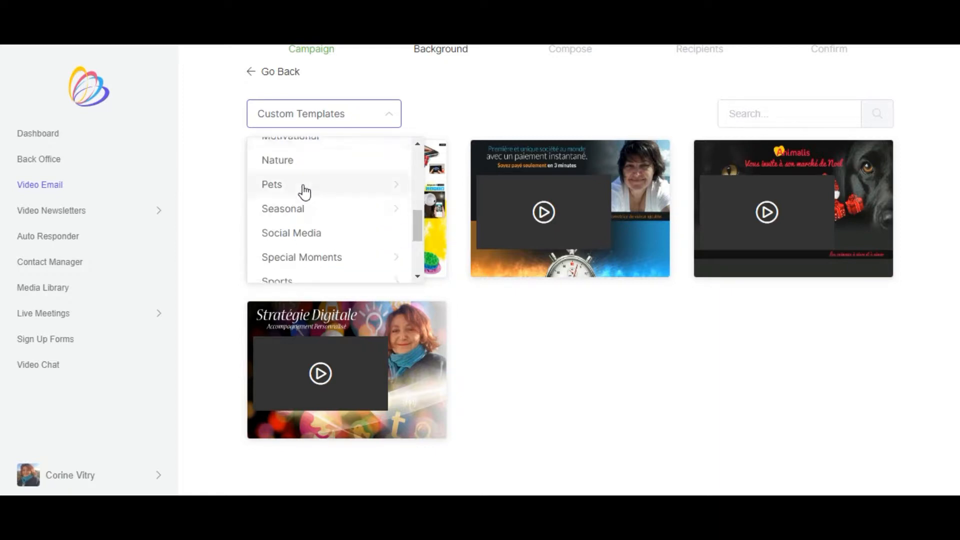
{"action": "left_click", "coordinate": [273, 186]}
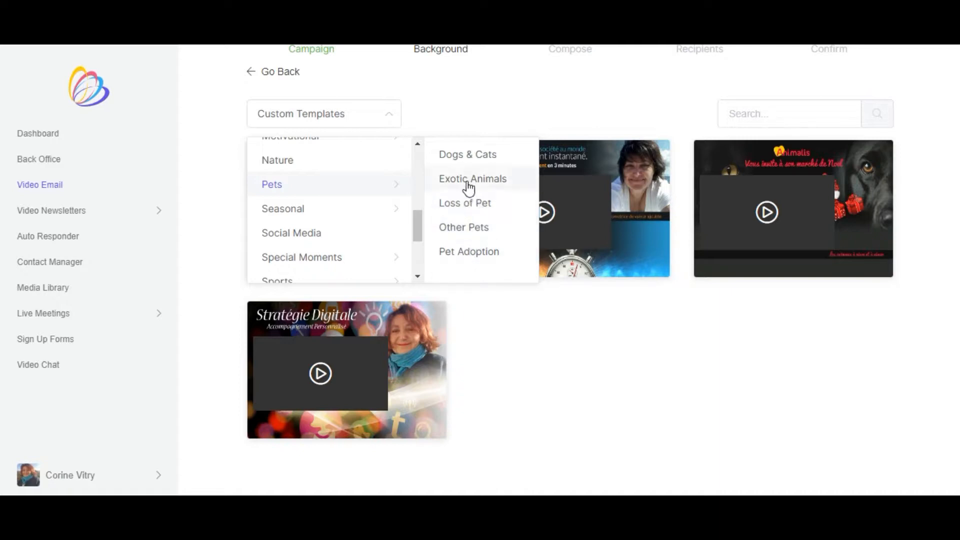
{"action": "left_click", "coordinate": [476, 155]}
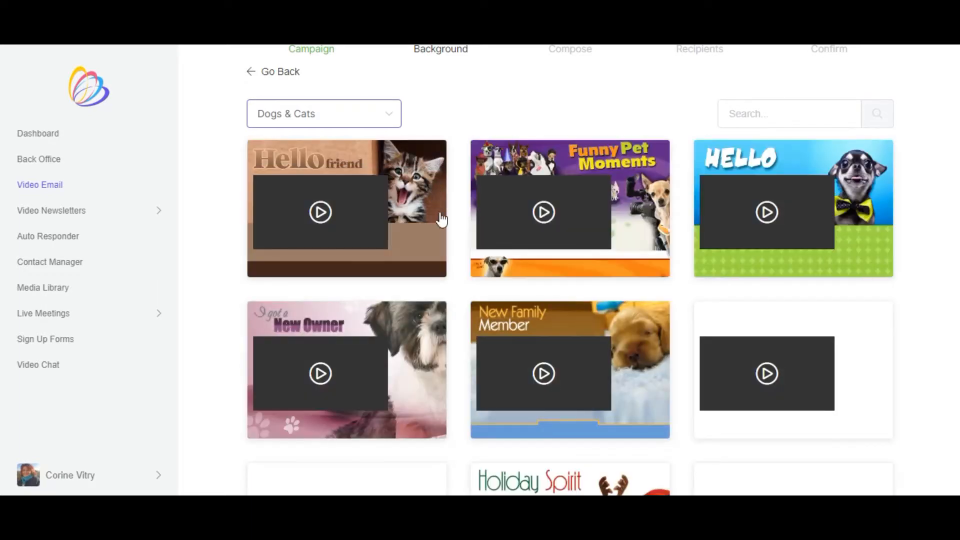
- Browse the Dogs & Cats backgrounds, set the "Hello friend" kitten template's language to français, and use it for the video email
{"action": "scroll", "coordinate": [484, 276], "scroll_direction": "down", "scroll_amount": 5}
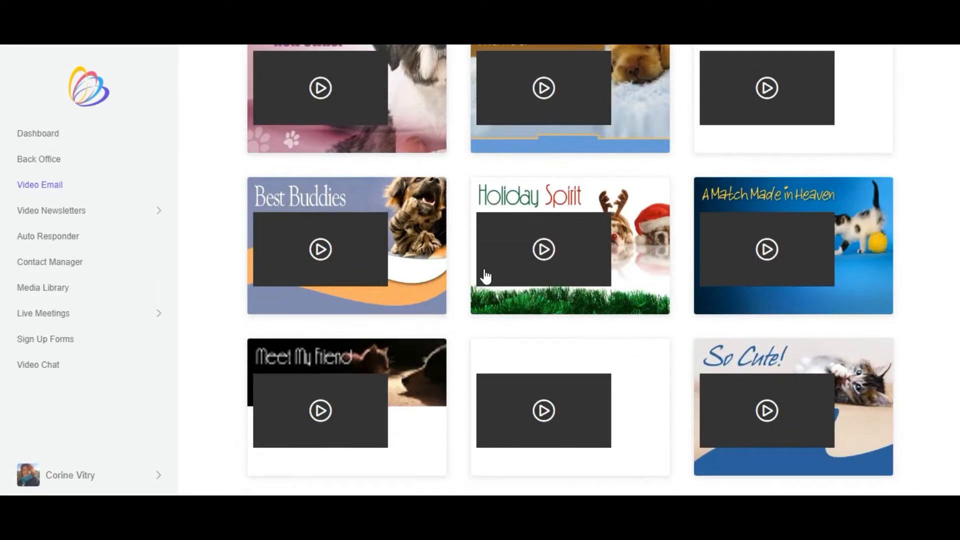
{"action": "scroll", "coordinate": [484, 276], "scroll_direction": "down", "scroll_amount": 2}
{"action": "scroll", "coordinate": [485, 278], "scroll_direction": "up", "scroll_amount": 5}
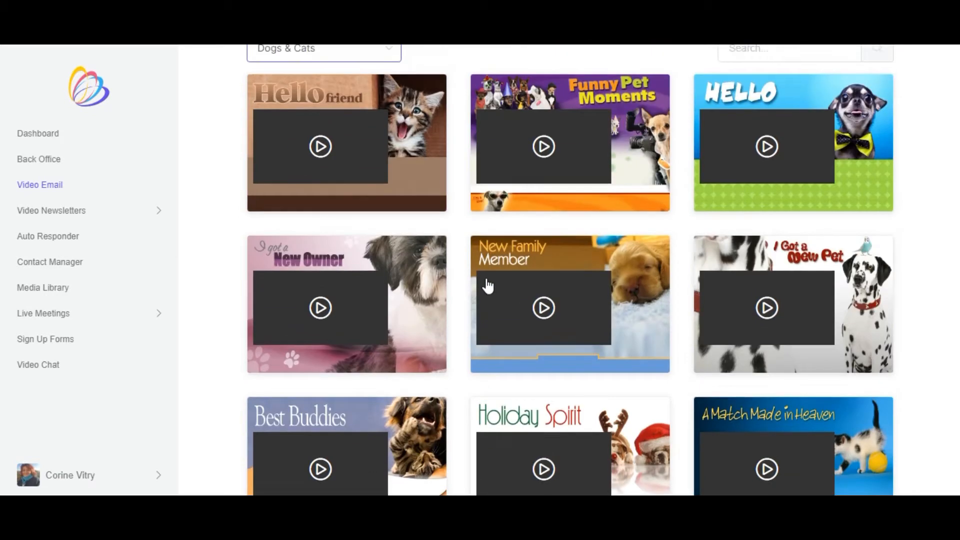
{"action": "scroll", "coordinate": [488, 286], "scroll_direction": "up", "scroll_amount": 3}
{"action": "scroll", "coordinate": [463, 270], "scroll_direction": "down", "scroll_amount": 1}
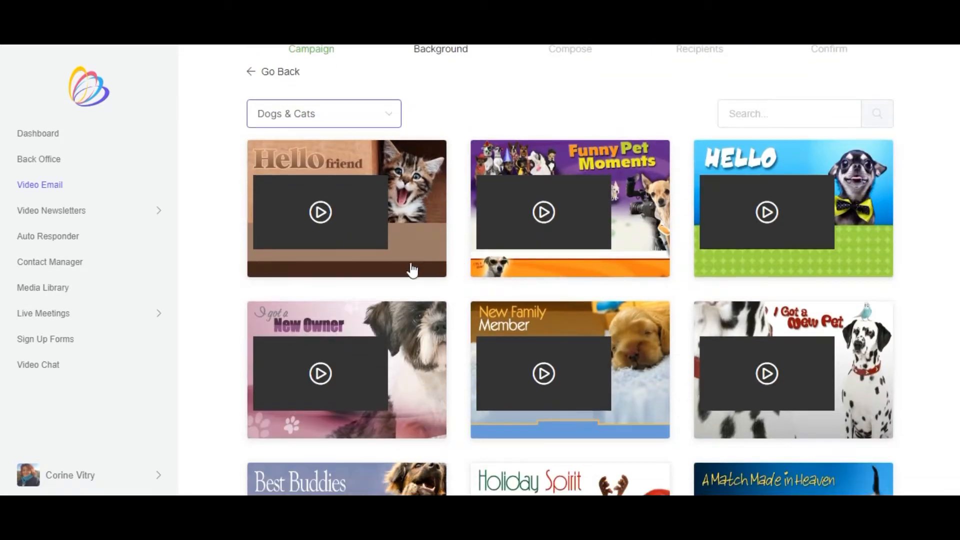
{"action": "left_click", "coordinate": [415, 231]}
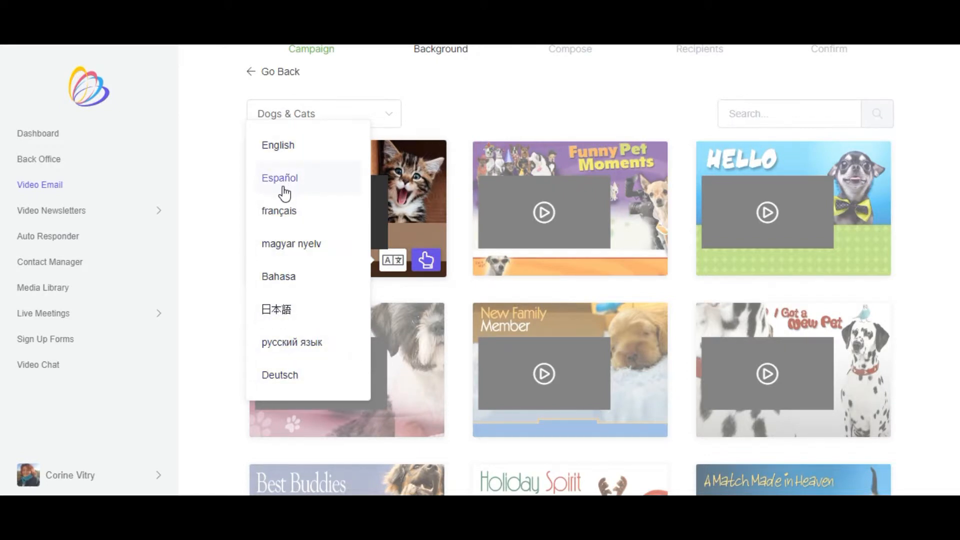
{"action": "left_click", "coordinate": [277, 211]}
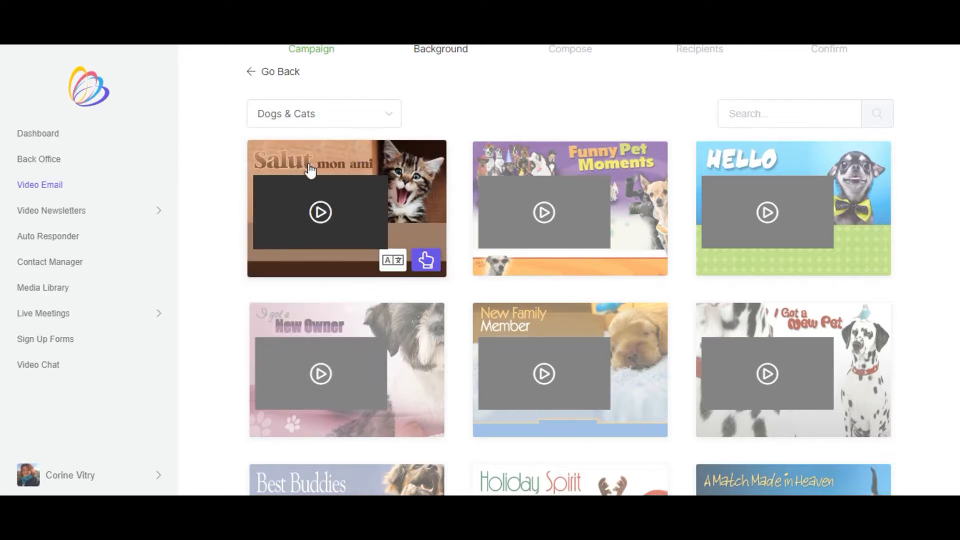
{"action": "left_click", "coordinate": [425, 260]}
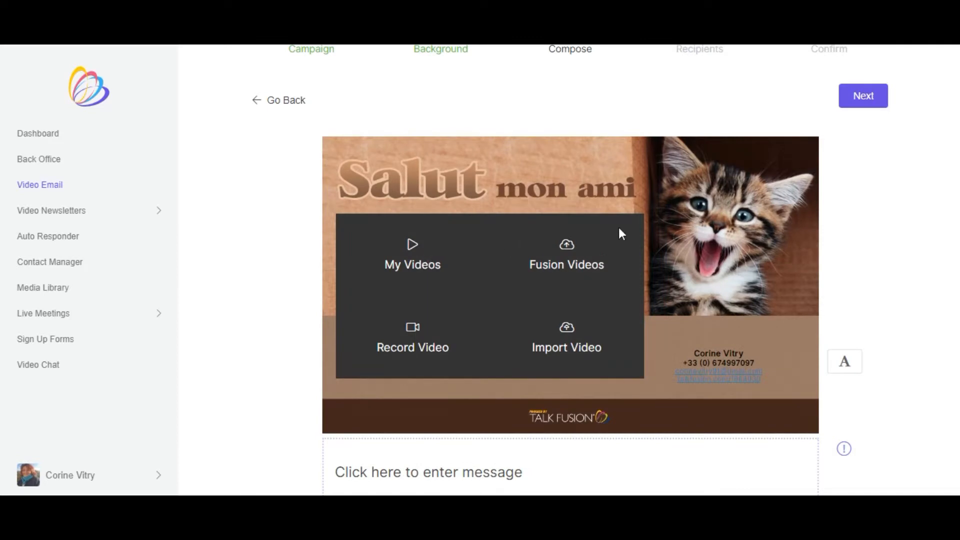
- Examine the compose page's video source options, message editor with its formatting tools, footer and file attachment area
{"action": "scroll", "coordinate": [721, 220], "scroll_direction": "down", "scroll_amount": 1}
{"action": "scroll", "coordinate": [719, 223], "scroll_direction": "up", "scroll_amount": 1}
{"action": "scroll", "coordinate": [496, 330], "scroll_direction": "down", "scroll_amount": 2}
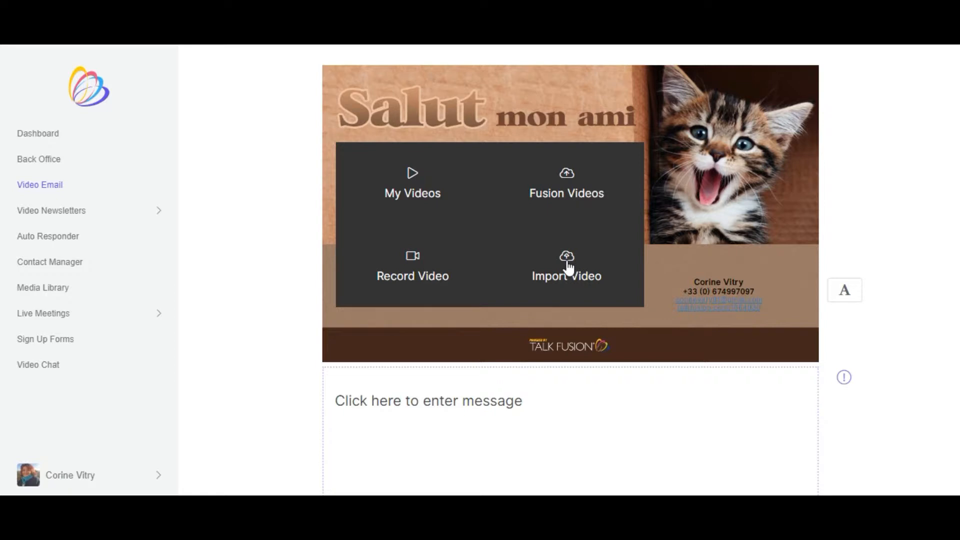
{"action": "scroll", "coordinate": [572, 268], "scroll_direction": "down", "scroll_amount": 3}
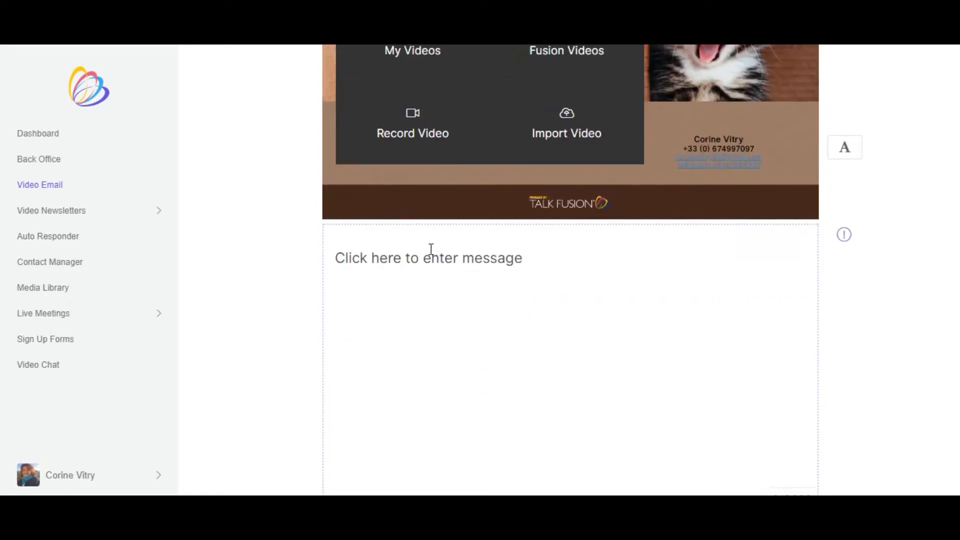
{"action": "left_click", "coordinate": [417, 264]}
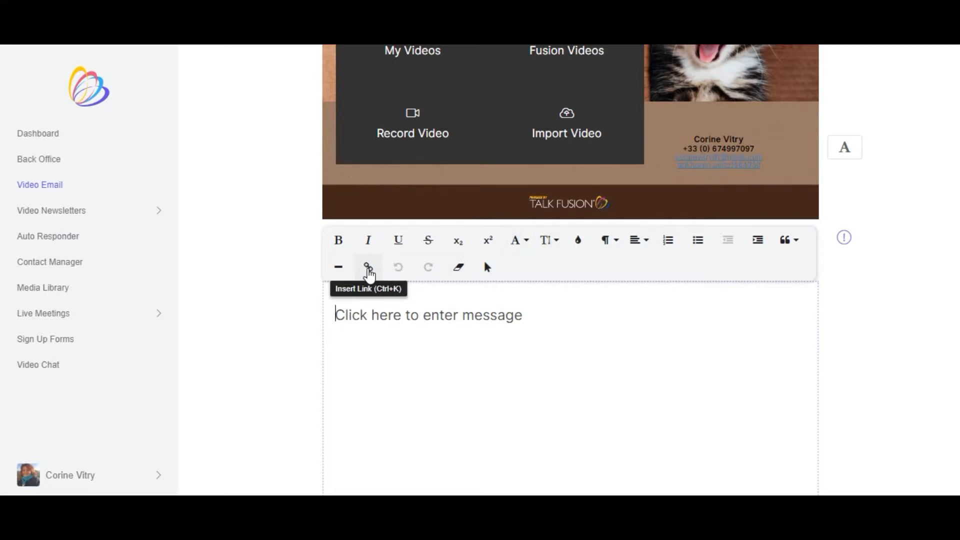
{"action": "scroll", "coordinate": [570, 309], "scroll_direction": "down", "scroll_amount": 4}
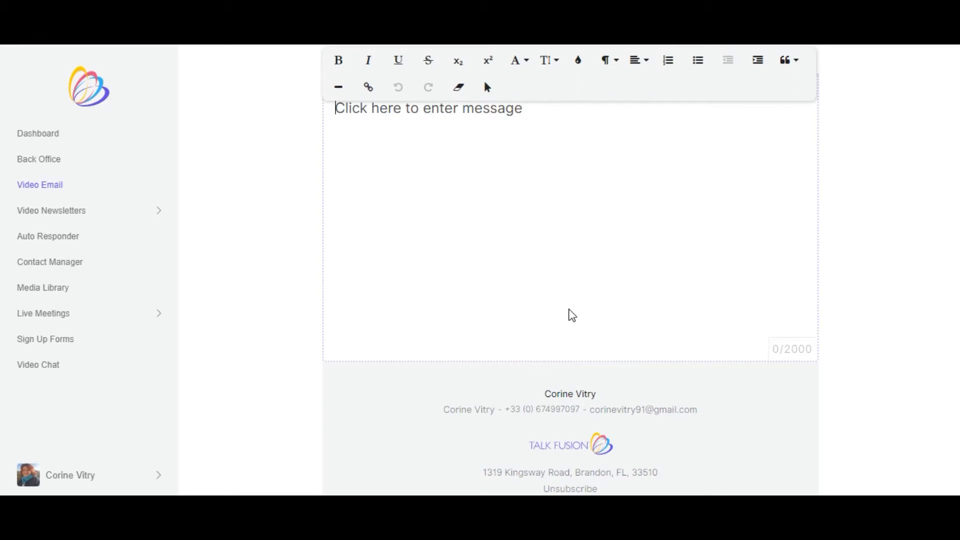
{"action": "scroll", "coordinate": [570, 312], "scroll_direction": "down", "scroll_amount": 1}
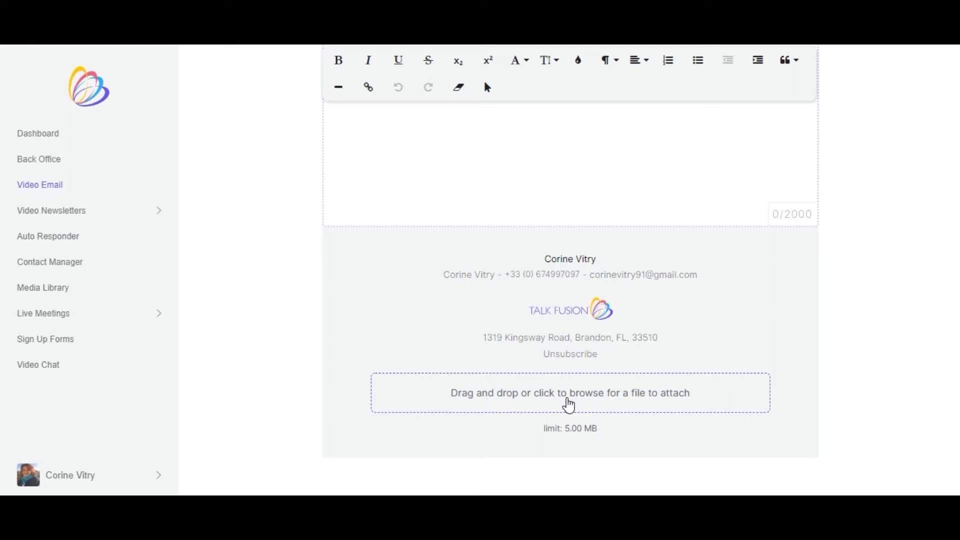
{"action": "scroll", "coordinate": [569, 405], "scroll_direction": "up", "scroll_amount": 10}
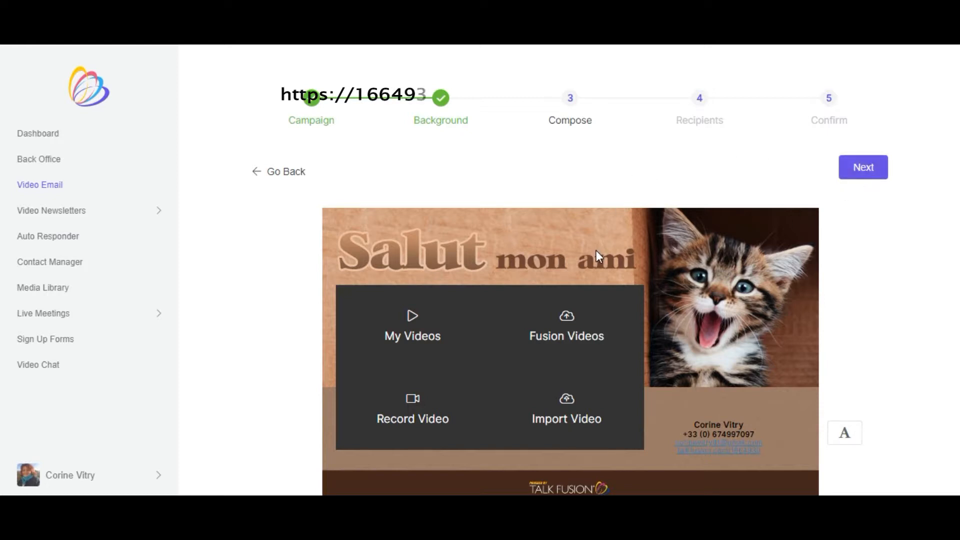
{"action": "scroll", "coordinate": [596, 250], "scroll_direction": "down", "scroll_amount": 1}
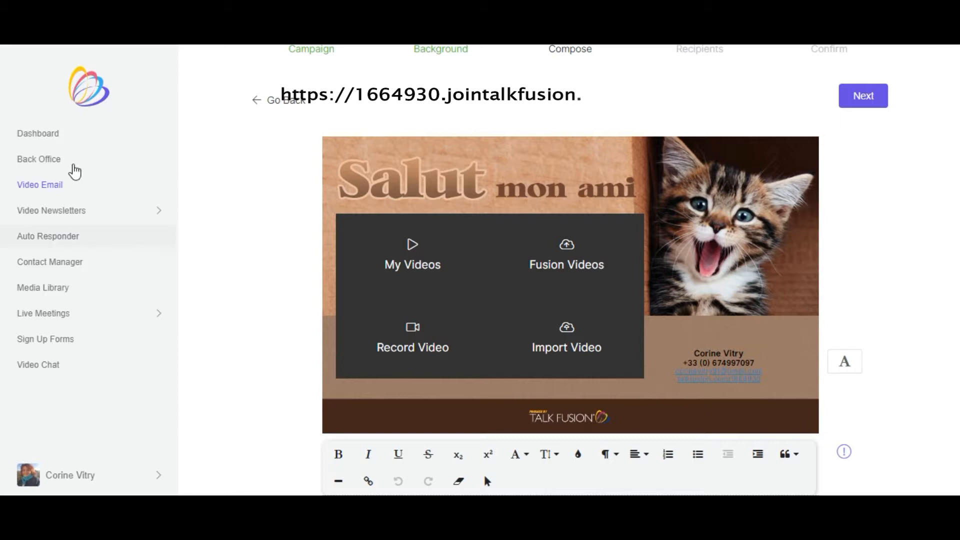
- Return to the video email list, open the sent birthday email's report, and look through its preview
{"action": "left_click", "coordinate": [36, 189]}
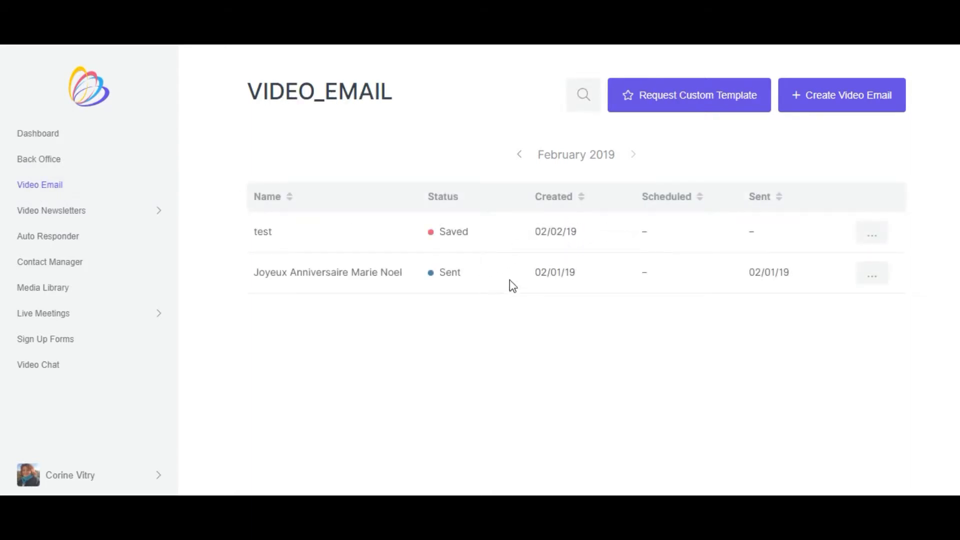
{"action": "left_click", "coordinate": [873, 281]}
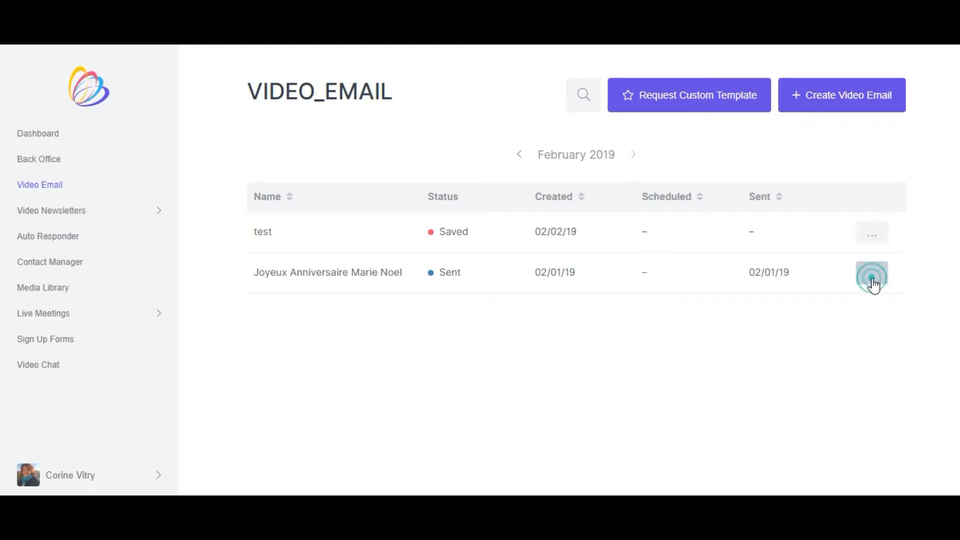
{"action": "left_click", "coordinate": [720, 250]}
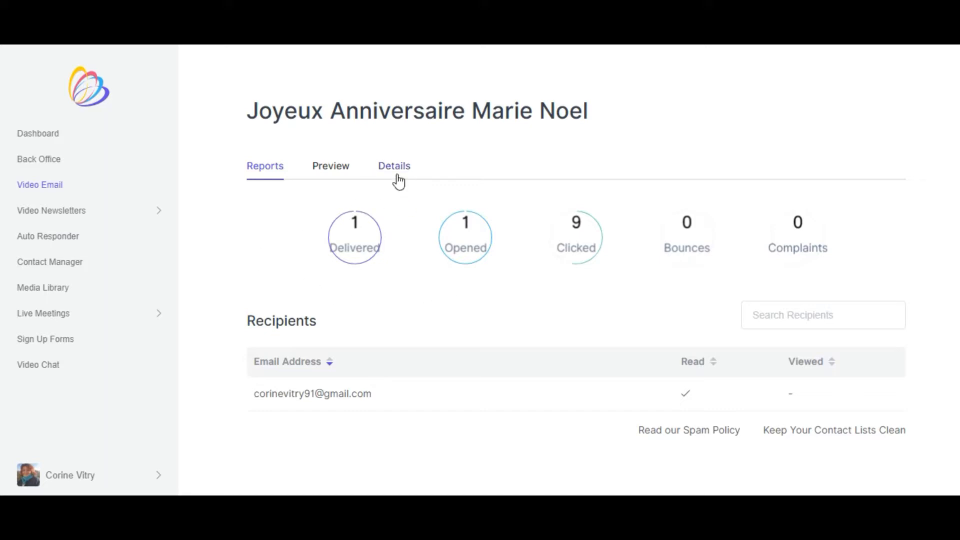
{"action": "left_click", "coordinate": [336, 171]}
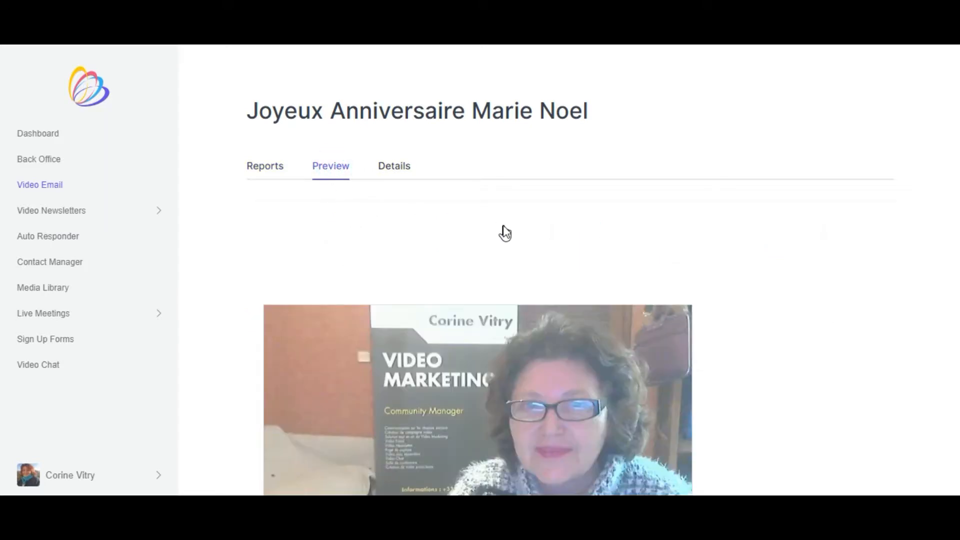
{"action": "scroll", "coordinate": [505, 232], "scroll_direction": "down", "scroll_amount": 3}
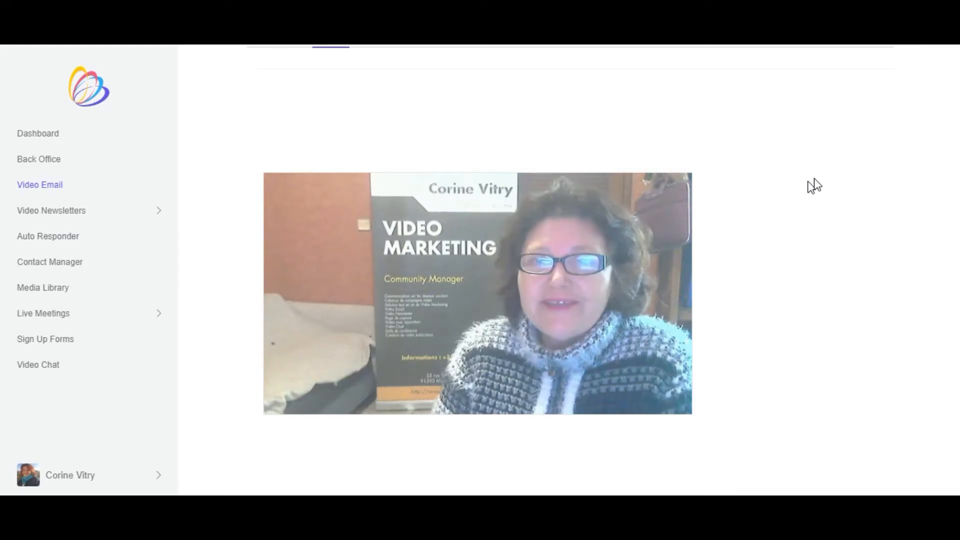
{"action": "scroll", "coordinate": [950, 174], "scroll_direction": "up", "scroll_amount": 3}
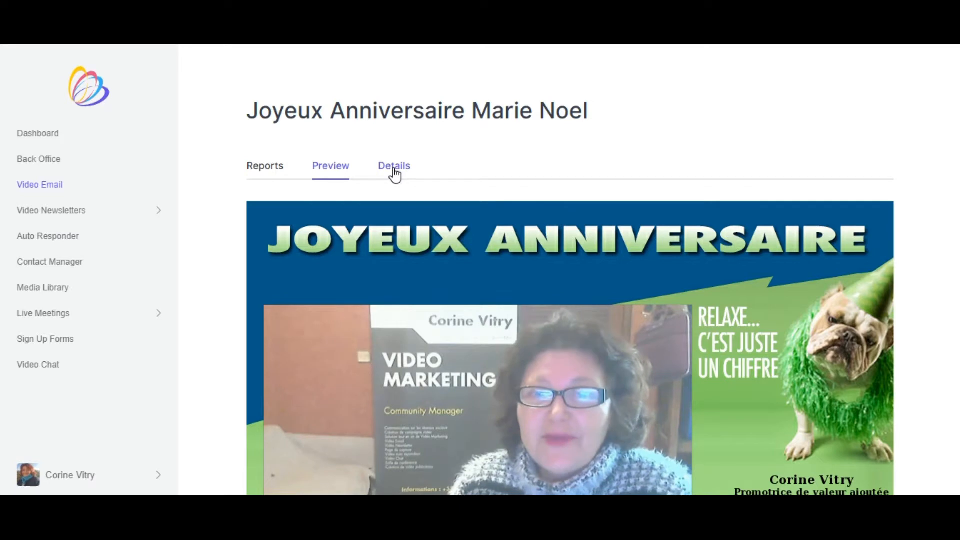
- Review the sent birthday email's details, including its status, sender information, share URL and subject
{"action": "left_click", "coordinate": [398, 171]}
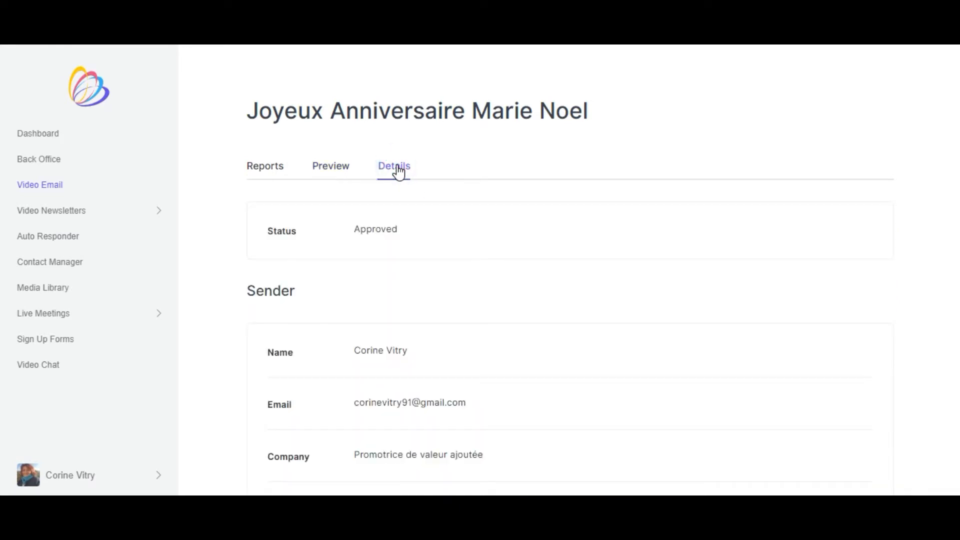
{"action": "scroll", "coordinate": [395, 265], "scroll_direction": "down", "scroll_amount": 3}
{"action": "scroll", "coordinate": [398, 272], "scroll_direction": "down", "scroll_amount": 5}
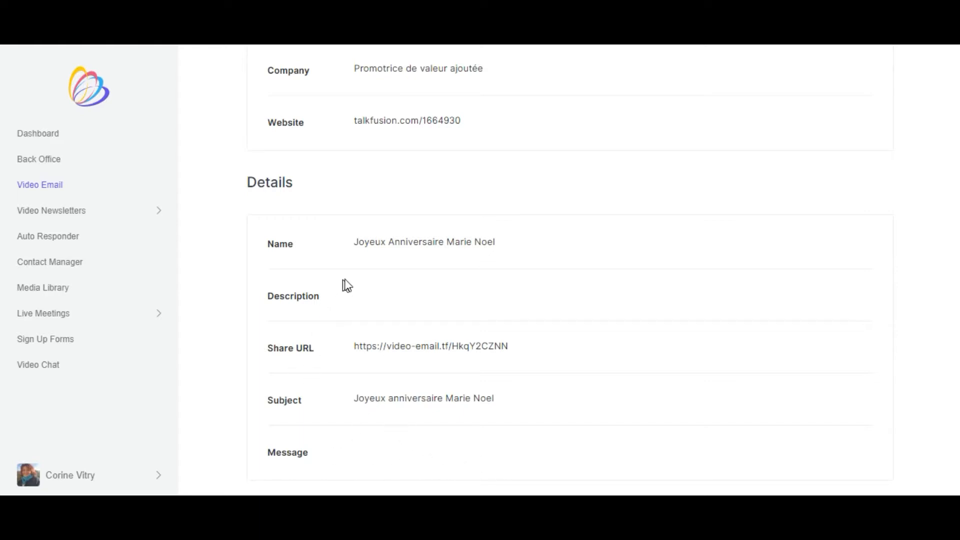
{"action": "scroll", "coordinate": [346, 283], "scroll_direction": "up", "scroll_amount": 3}
{"action": "scroll", "coordinate": [349, 285], "scroll_direction": "up", "scroll_amount": 5}
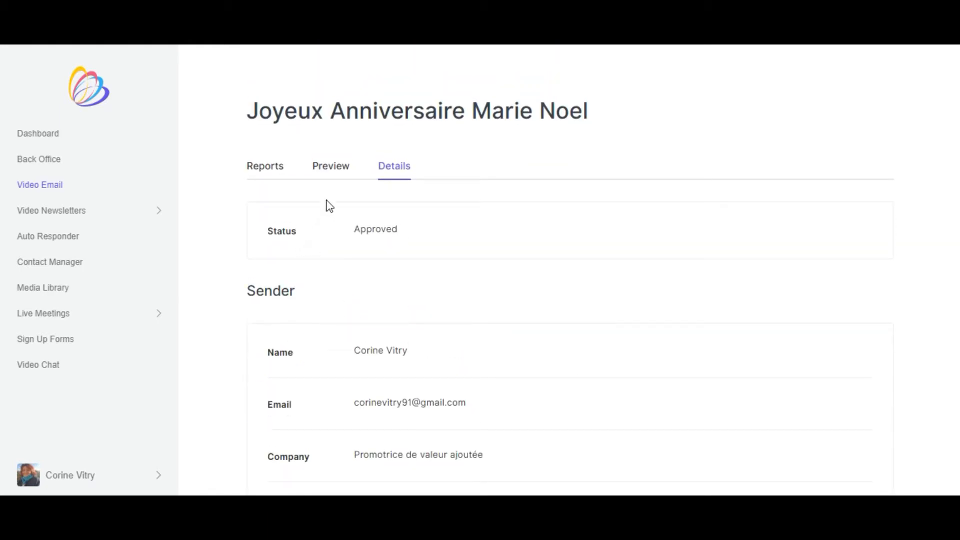
{"action": "scroll", "coordinate": [300, 287], "scroll_direction": "down", "scroll_amount": 3}
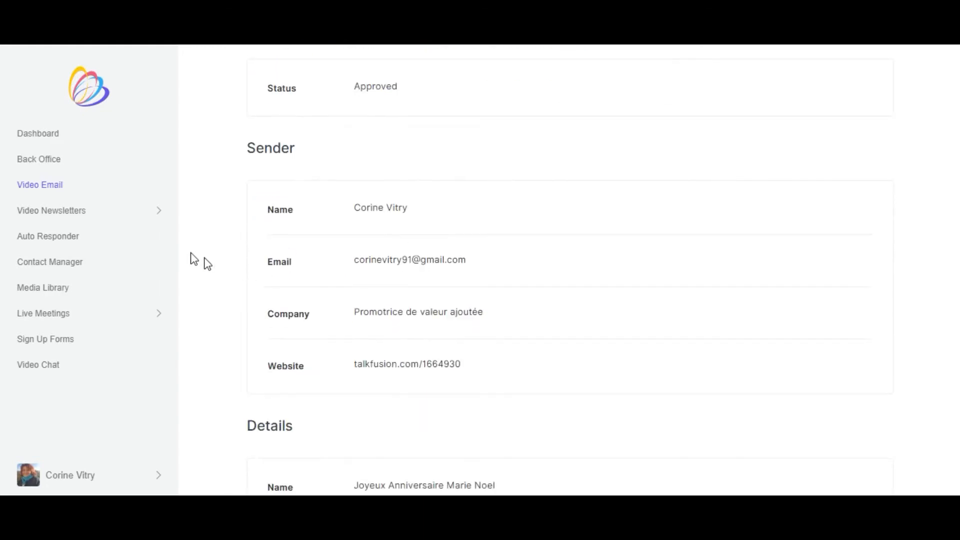
- Create a new video newsletter named "te" and begin its setup
{"action": "left_click", "coordinate": [76, 210]}
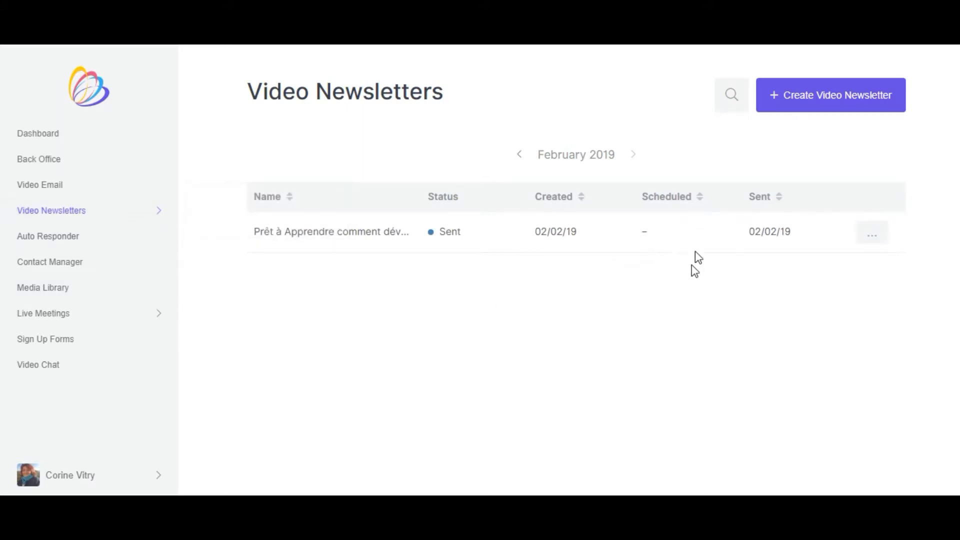
{"action": "left_click", "coordinate": [834, 101]}
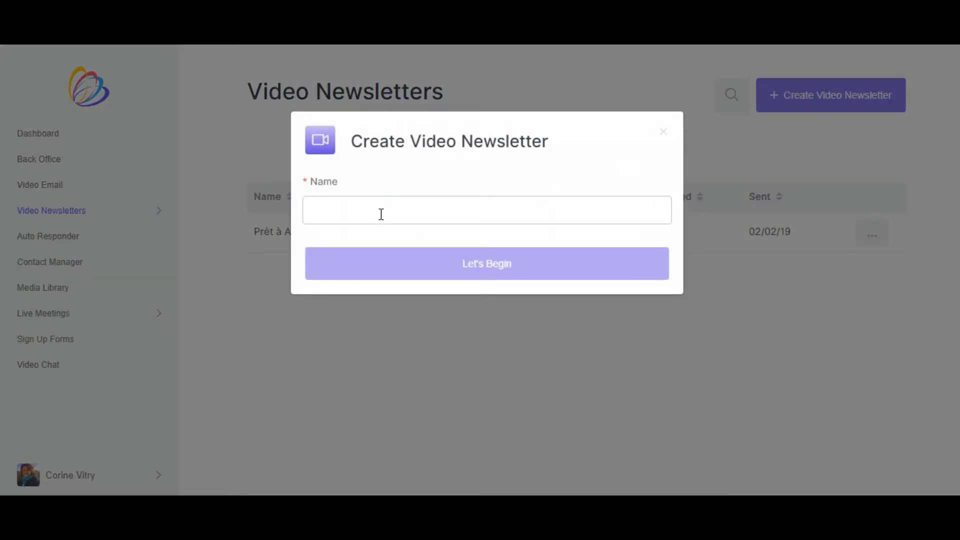
{"action": "left_click", "coordinate": [381, 214]}
{"action": "type", "text": "test"}
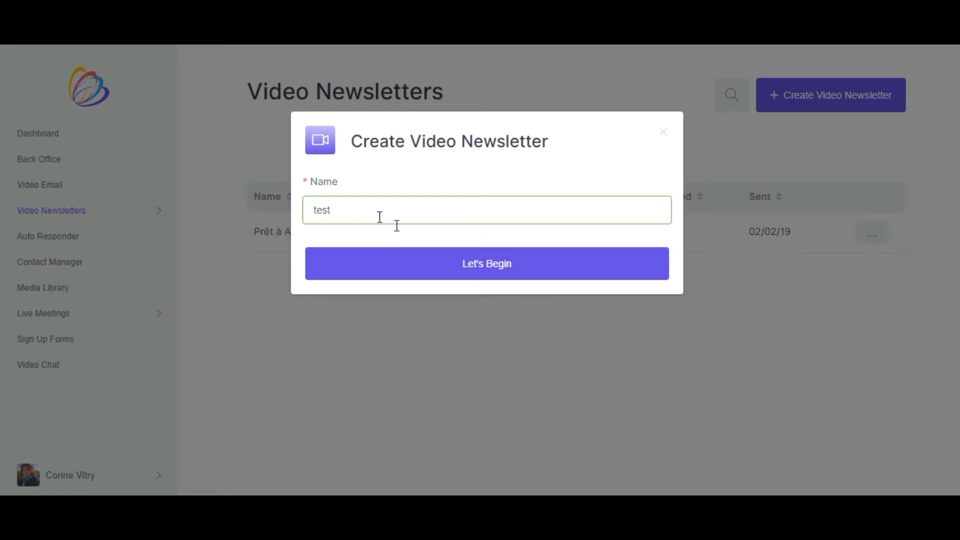
{"action": "left_click", "coordinate": [482, 275]}
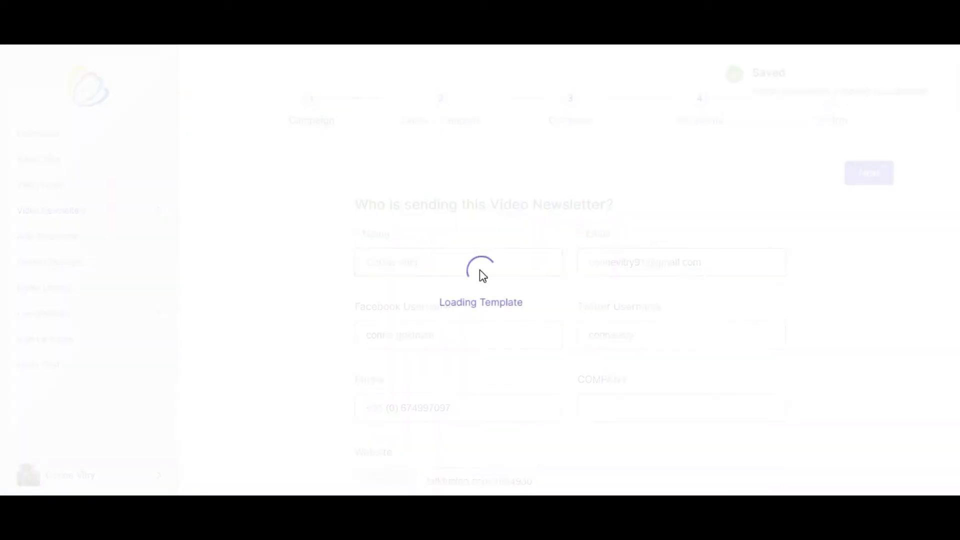
- Enter "test" as the campaign's subject line and enable social sharing
{"action": "scroll", "coordinate": [503, 242], "scroll_direction": "down", "scroll_amount": 5}
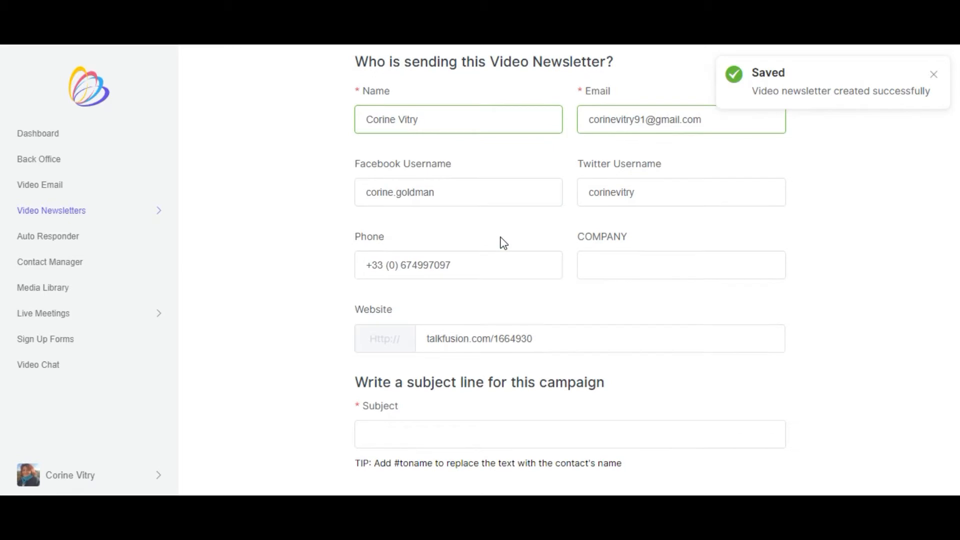
{"action": "left_click", "coordinate": [405, 319]}
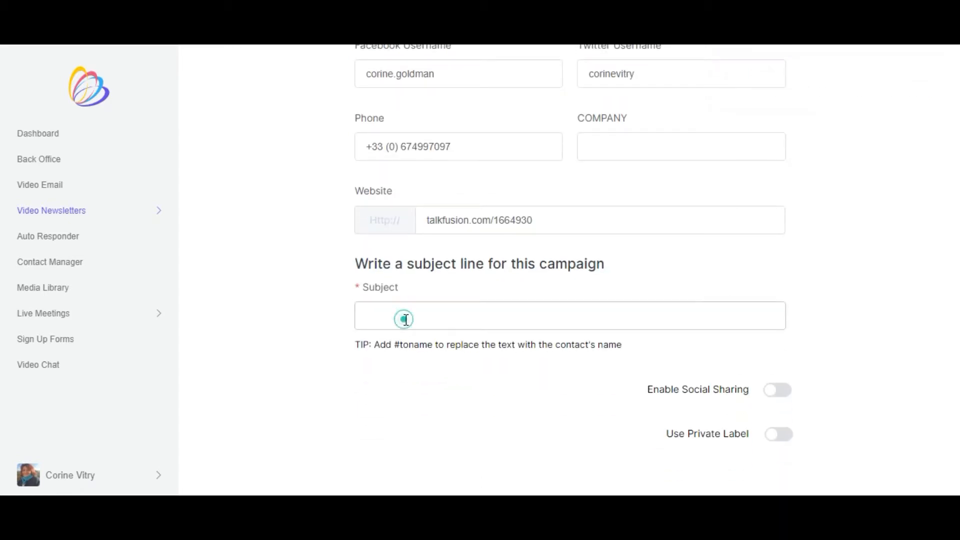
{"action": "type", "text": "test"}
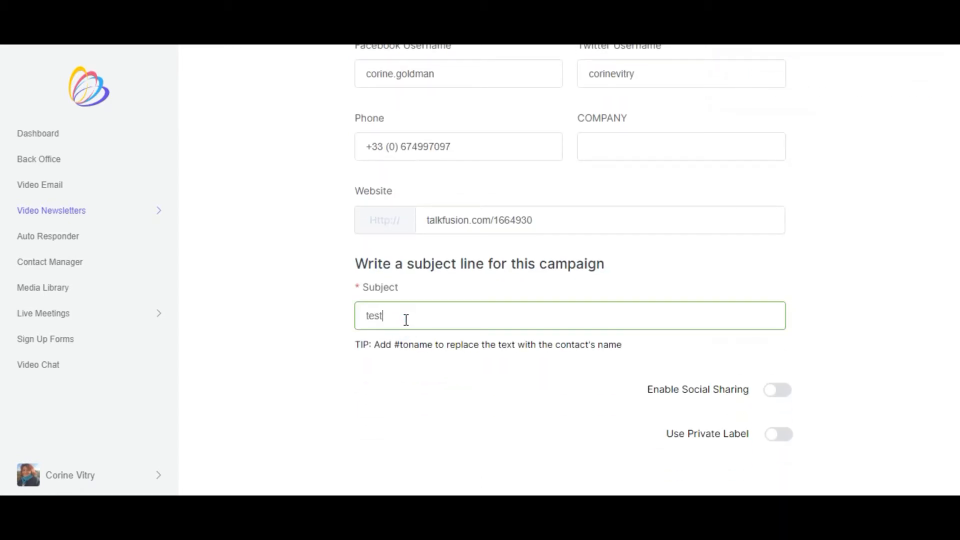
{"action": "left_click", "coordinate": [547, 369]}
{"action": "left_click", "coordinate": [784, 396]}
- Continue to the template selection, look through the available designs and choose the Color 1-Column 02 template
{"action": "scroll", "coordinate": [850, 330], "scroll_direction": "up", "scroll_amount": 5}
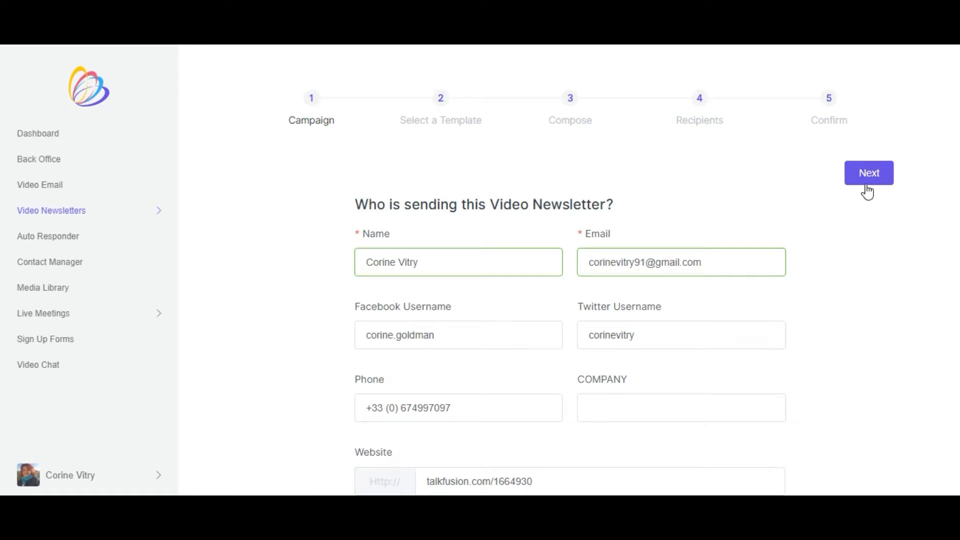
{"action": "left_click", "coordinate": [869, 176]}
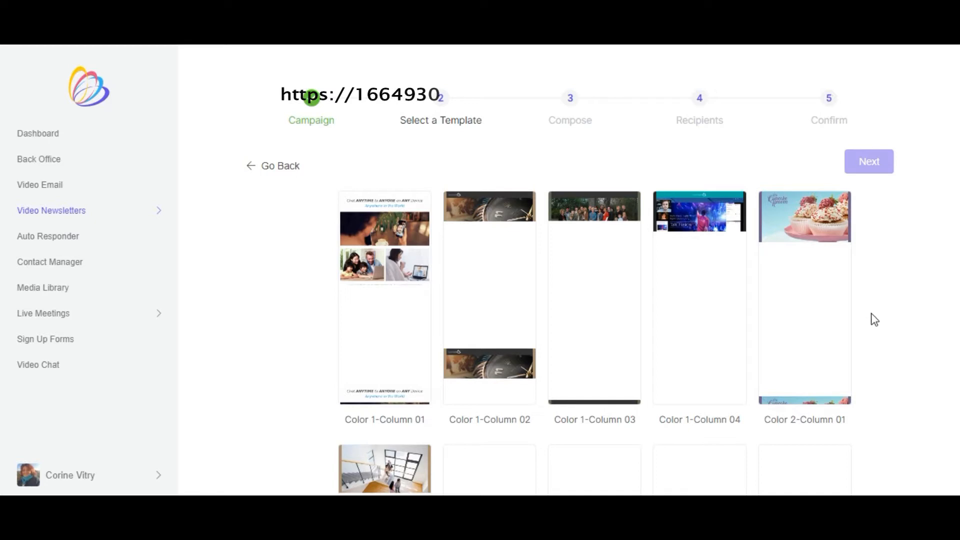
{"action": "scroll", "coordinate": [950, 160], "scroll_direction": "down", "scroll_amount": 3}
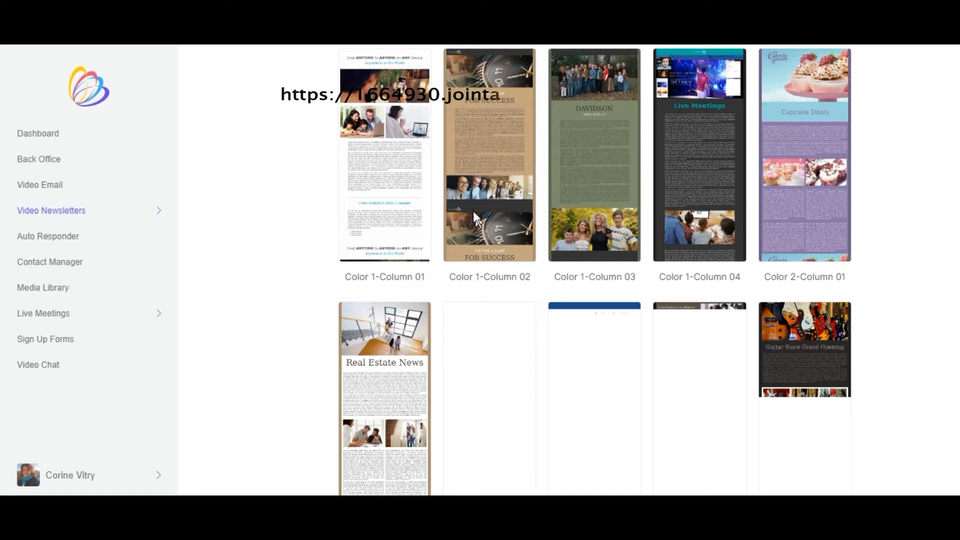
{"action": "scroll", "coordinate": [600, 215], "scroll_direction": "up", "scroll_amount": 3}
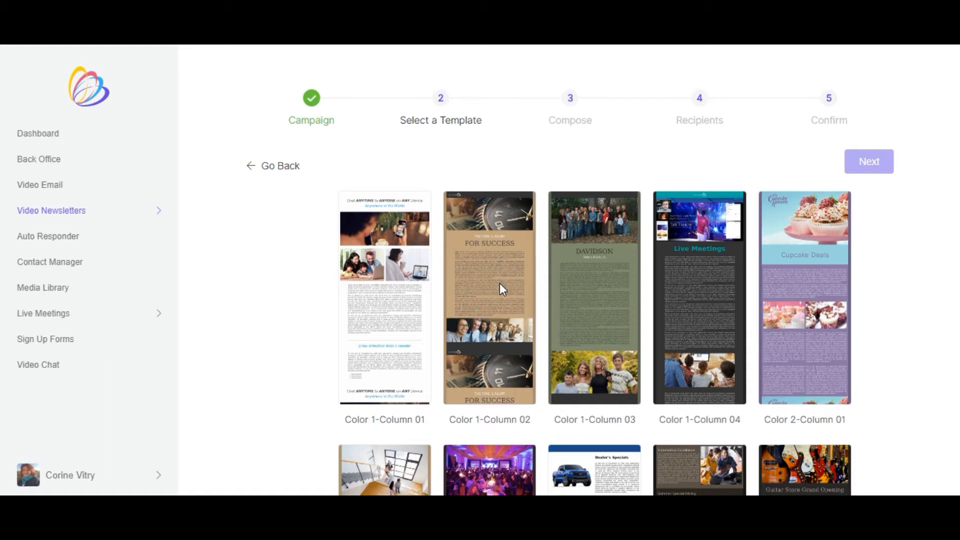
{"action": "left_click", "coordinate": [500, 284]}
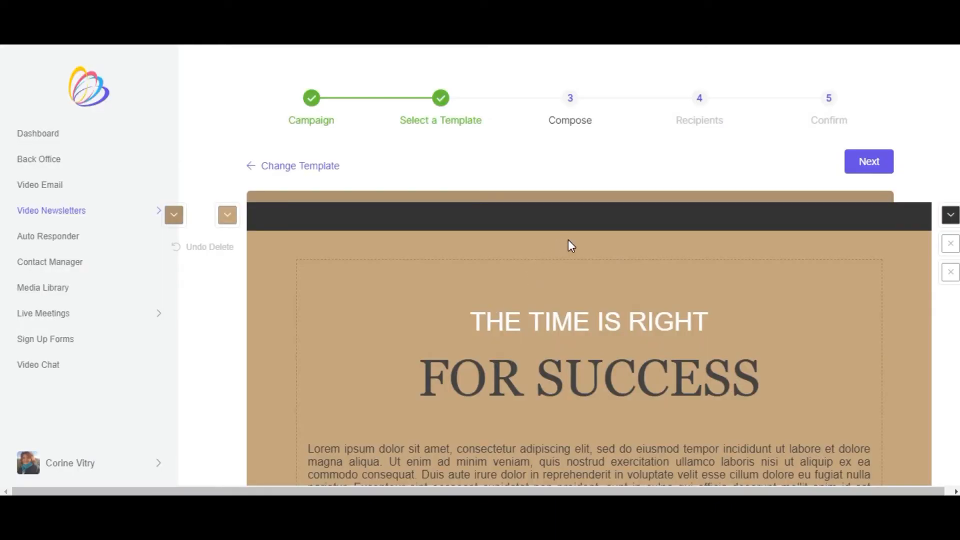
- Look over the template's layout and set the newsletter's content background colour to the near-white #FFFEFD
{"action": "scroll", "coordinate": [572, 246], "scroll_direction": "down", "scroll_amount": 12}
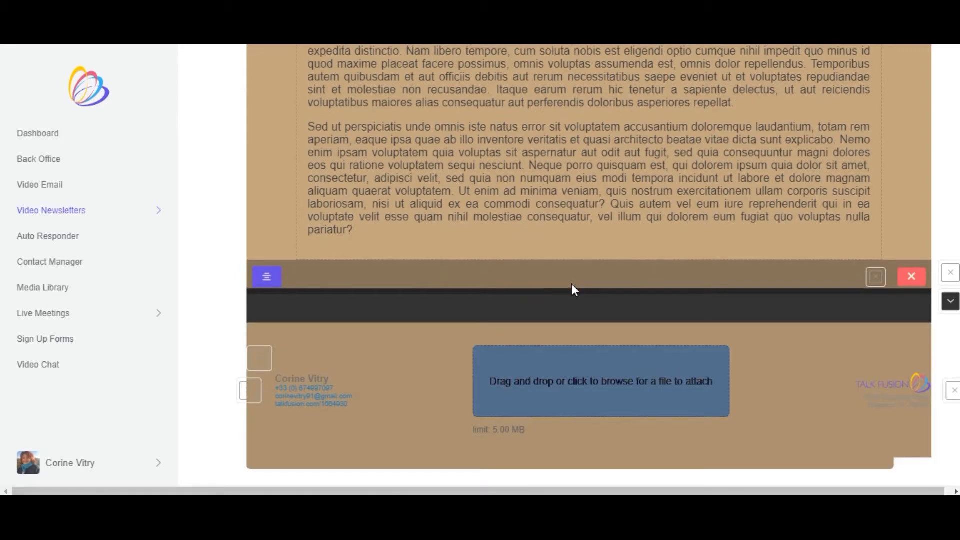
{"action": "scroll", "coordinate": [572, 284], "scroll_direction": "up", "scroll_amount": 12}
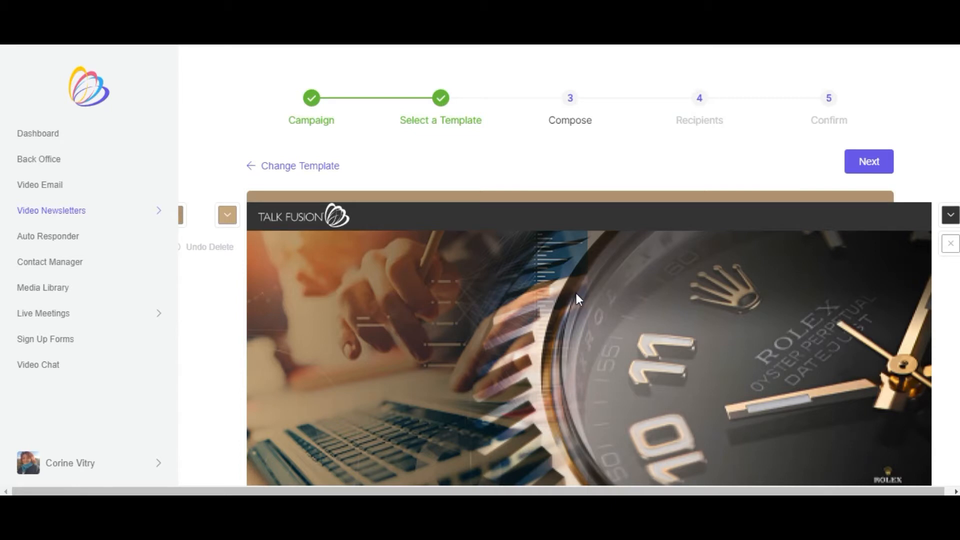
{"action": "scroll", "coordinate": [605, 280], "scroll_direction": "down", "scroll_amount": 4}
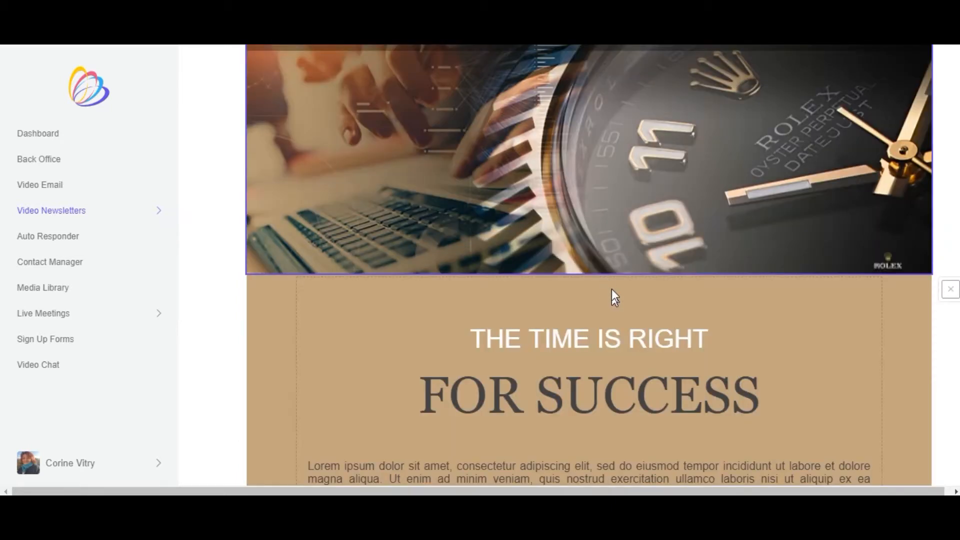
{"action": "scroll", "coordinate": [611, 280], "scroll_direction": "up", "scroll_amount": 4}
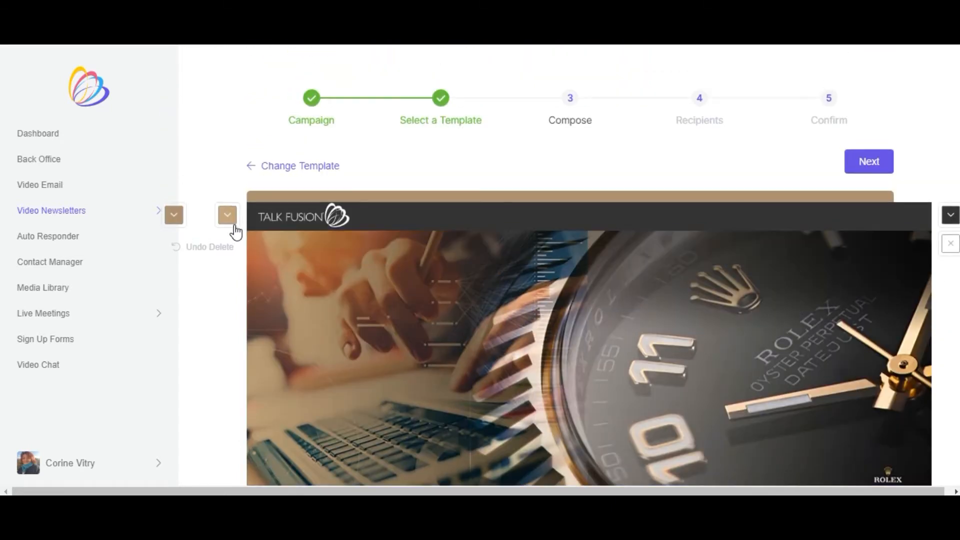
{"action": "left_click", "coordinate": [231, 219]}
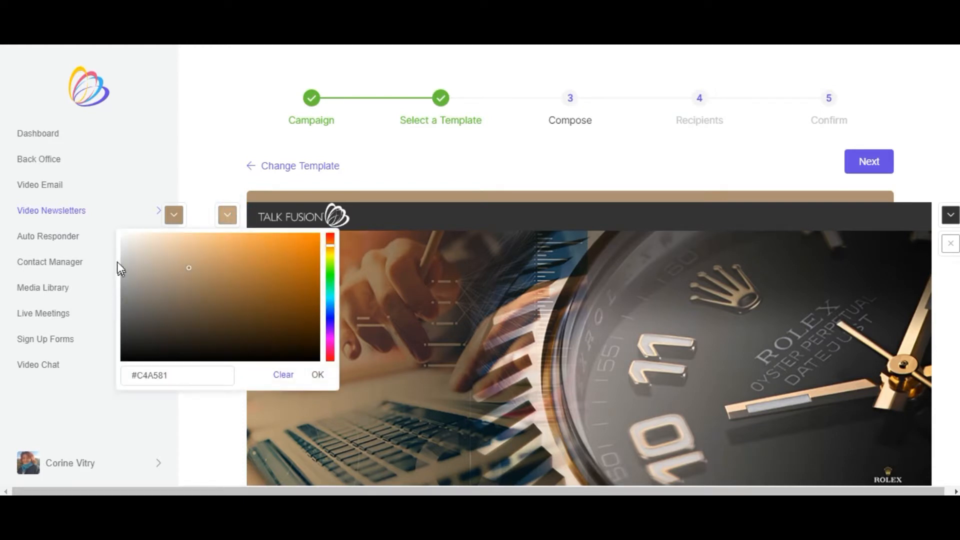
{"action": "left_click", "coordinate": [123, 235]}
{"action": "left_click", "coordinate": [125, 236]}
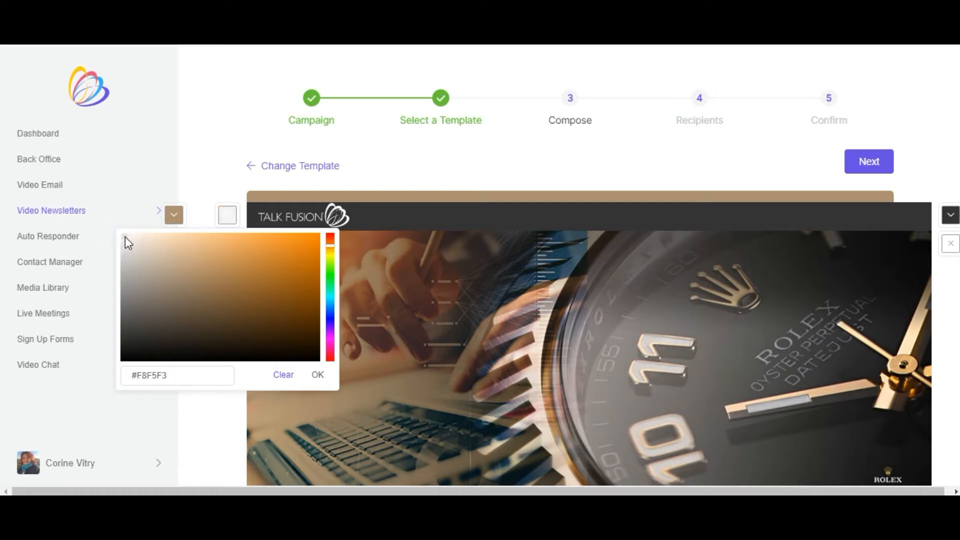
{"action": "left_click", "coordinate": [122, 232]}
{"action": "left_click_drag", "start_coordinate": [115, 231], "coordinate": [116, 233]}
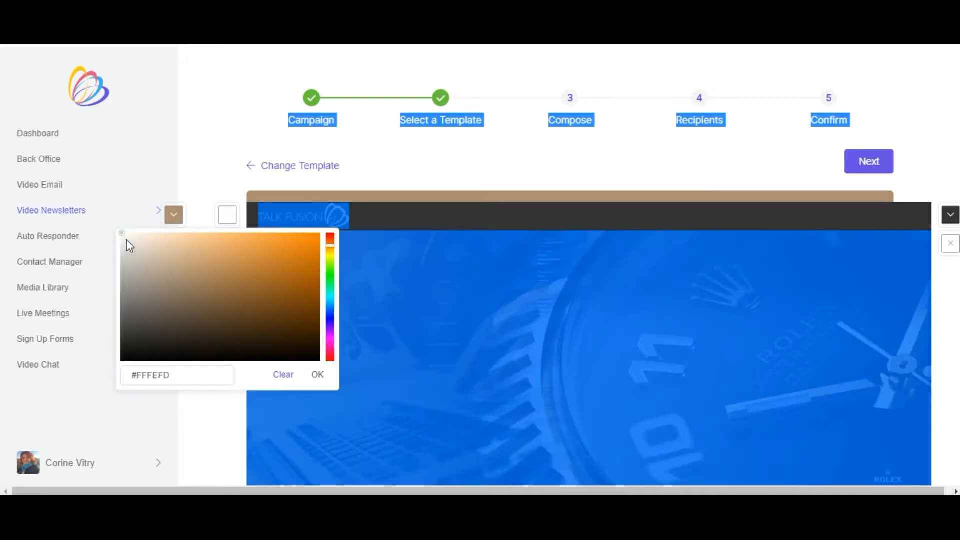
{"action": "left_click", "coordinate": [317, 375]}
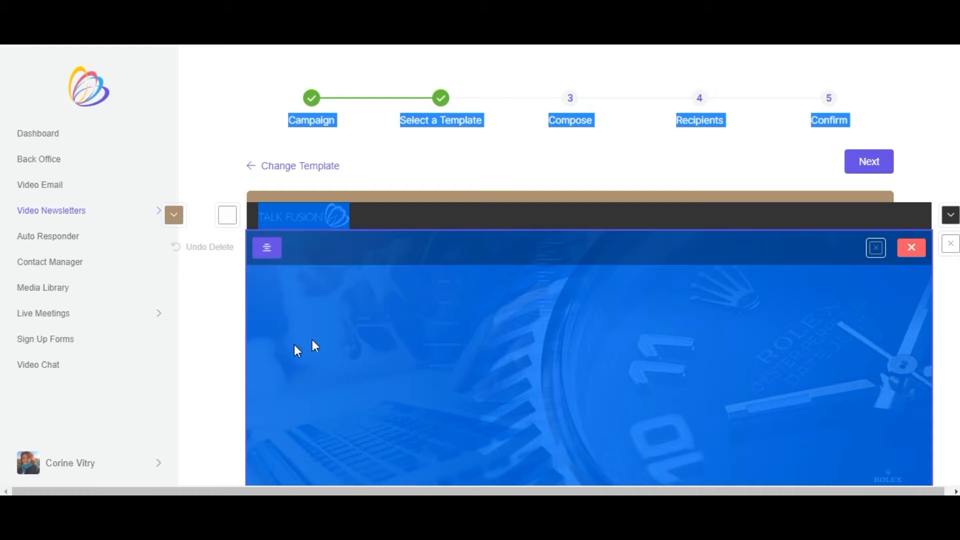
- Look over the recoloured newsletter and delete the watch banner image above the "THE TIME IS RIGHT" heading
{"action": "scroll", "coordinate": [466, 289], "scroll_direction": "down", "scroll_amount": 10}
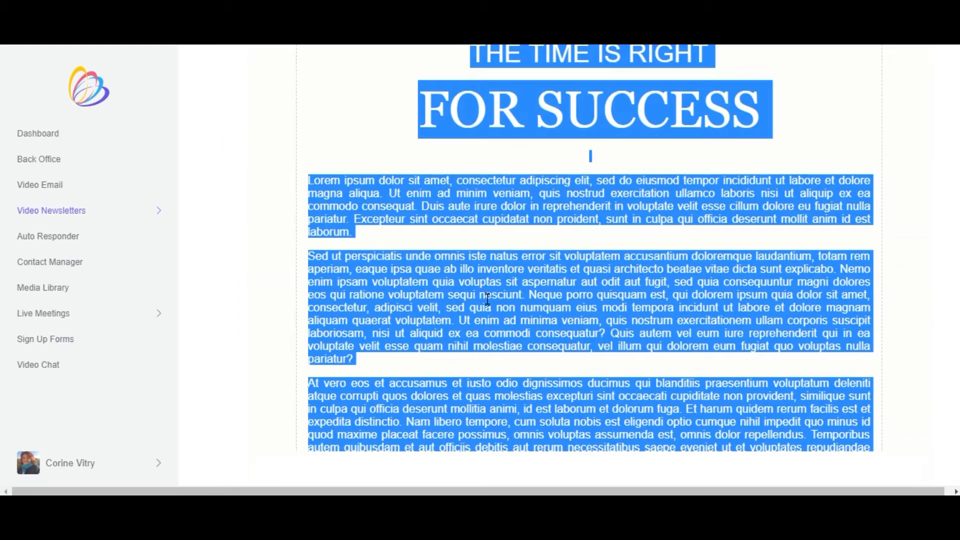
{"action": "scroll", "coordinate": [495, 305], "scroll_direction": "down", "scroll_amount": 6}
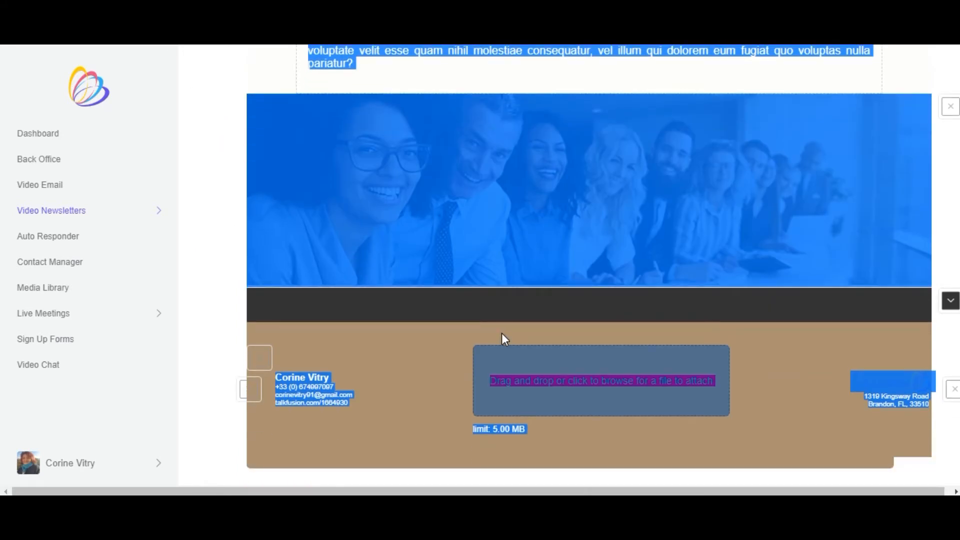
{"action": "scroll", "coordinate": [502, 333], "scroll_direction": "up", "scroll_amount": 15}
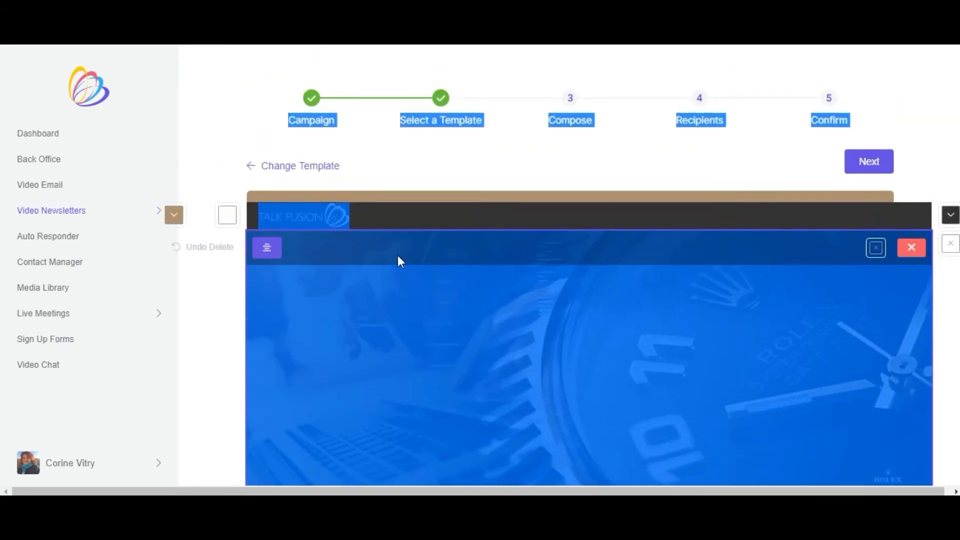
{"action": "mouse_move", "coordinate": [338, 221]}
{"action": "scroll", "coordinate": [743, 280], "scroll_direction": "down", "scroll_amount": 2}
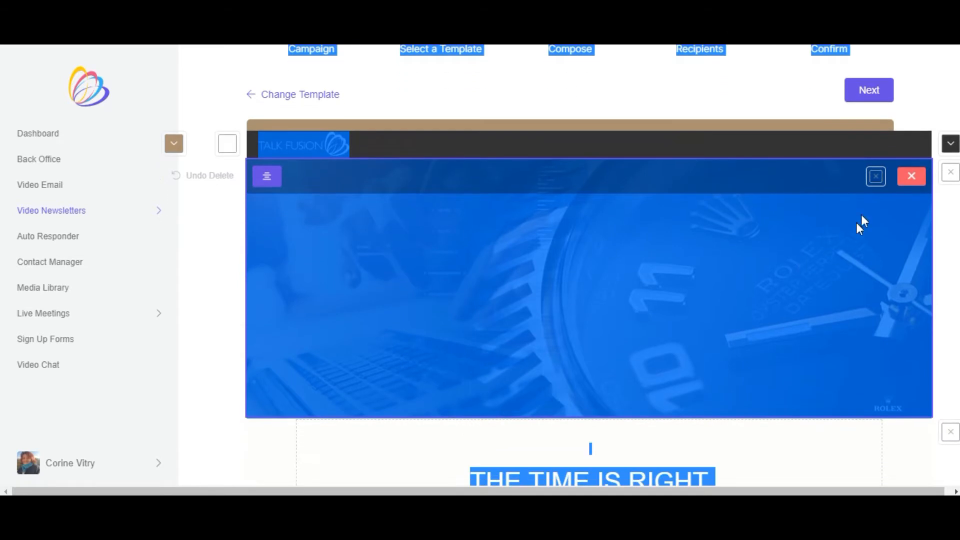
{"action": "left_click", "coordinate": [908, 175]}
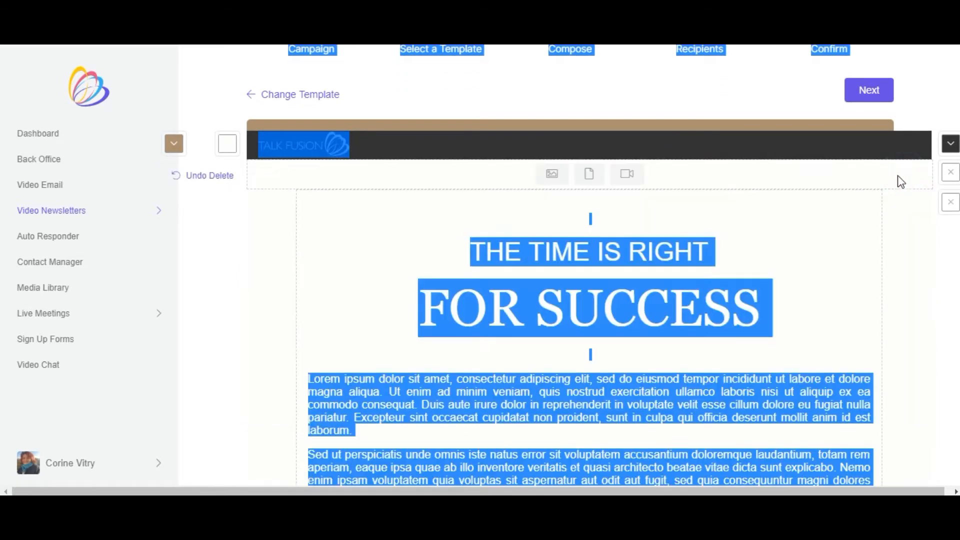
- Add the "Extrait du film" video from the media library to the empty block under the header
{"action": "left_click", "coordinate": [623, 175]}
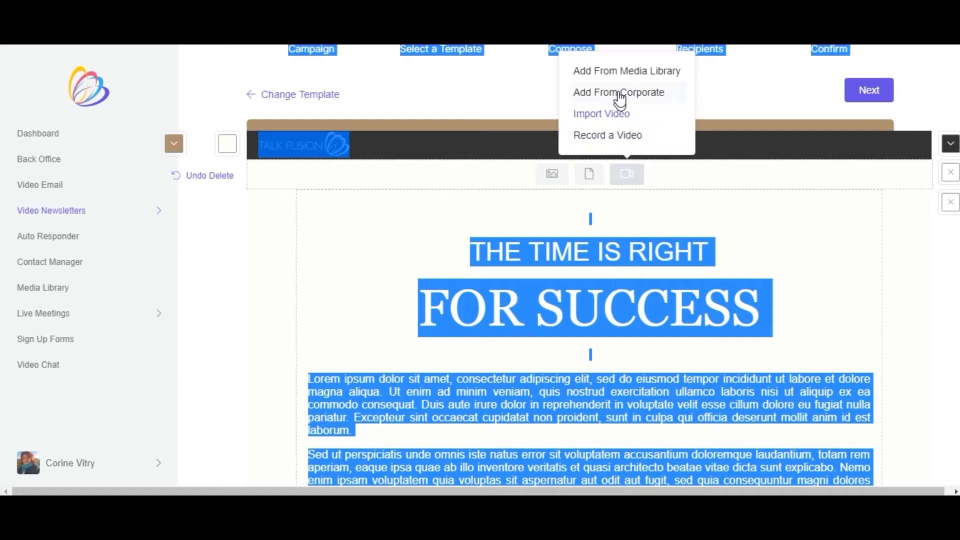
{"action": "left_click", "coordinate": [613, 69]}
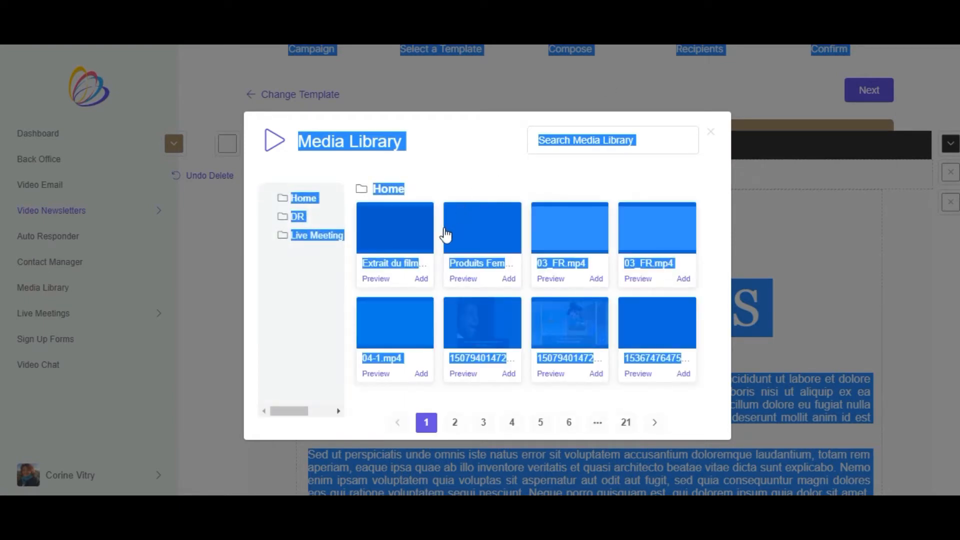
{"action": "left_click", "coordinate": [418, 156]}
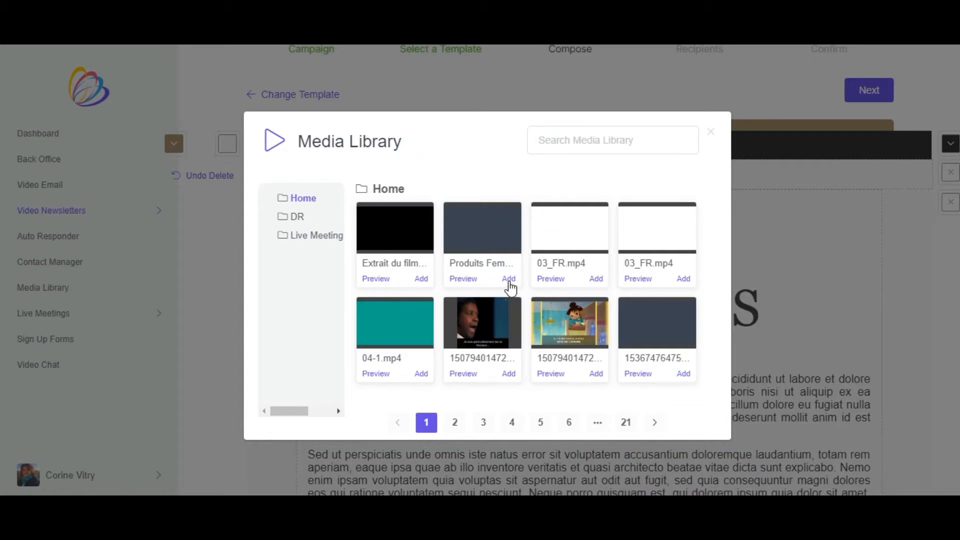
{"action": "left_click", "coordinate": [421, 280]}
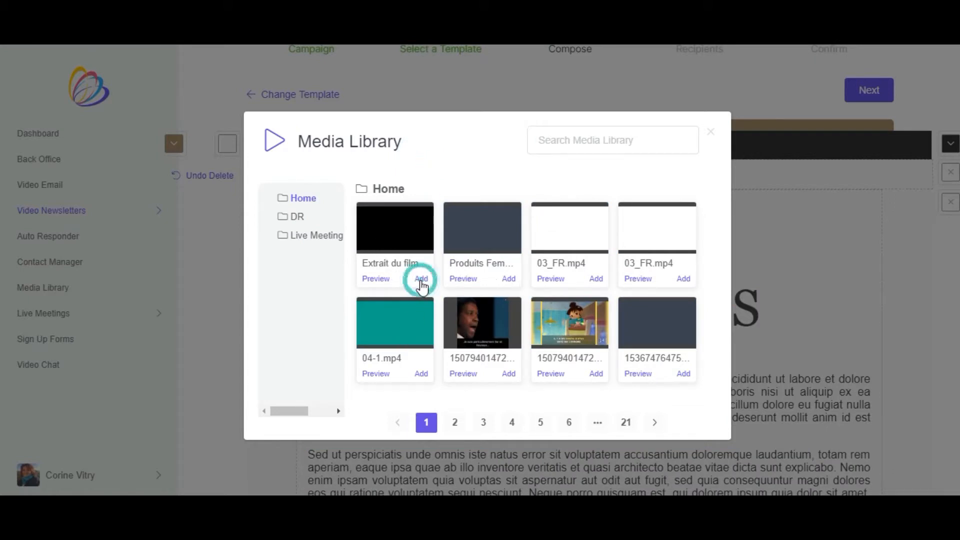
- Play the first seconds of the inserted video, stop it and return to the start of the newsletter
{"action": "scroll", "coordinate": [628, 190], "scroll_direction": "down", "scroll_amount": 5}
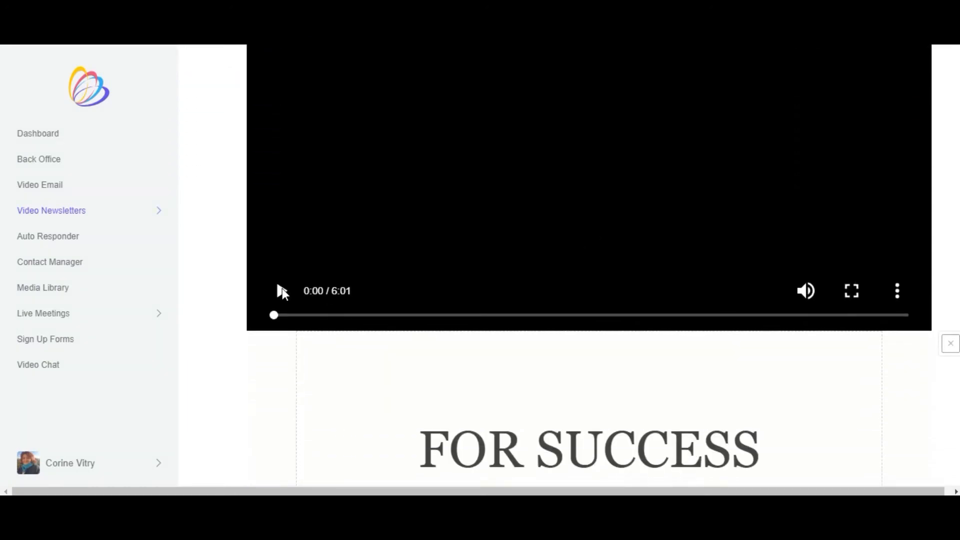
{"action": "left_click", "coordinate": [281, 292]}
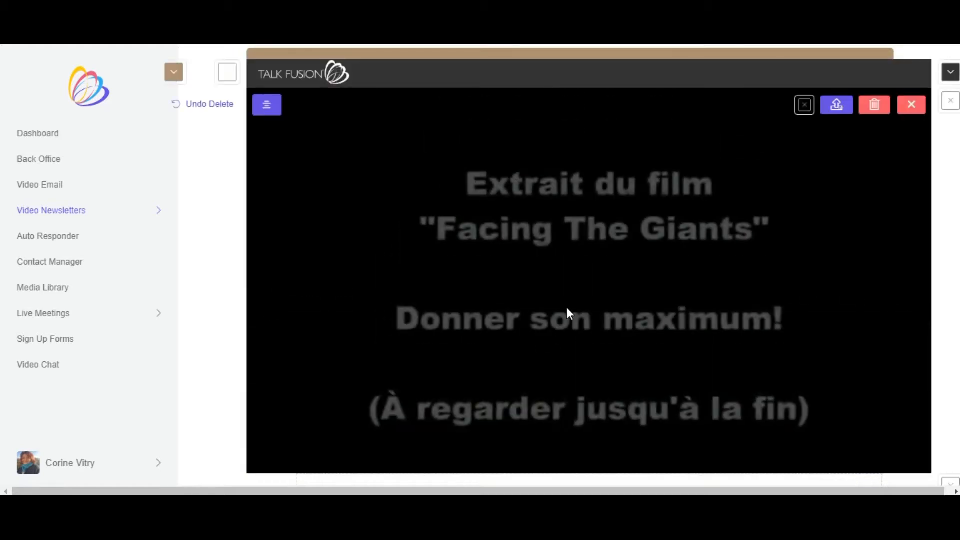
{"action": "scroll", "coordinate": [579, 287], "scroll_direction": "down", "scroll_amount": 4}
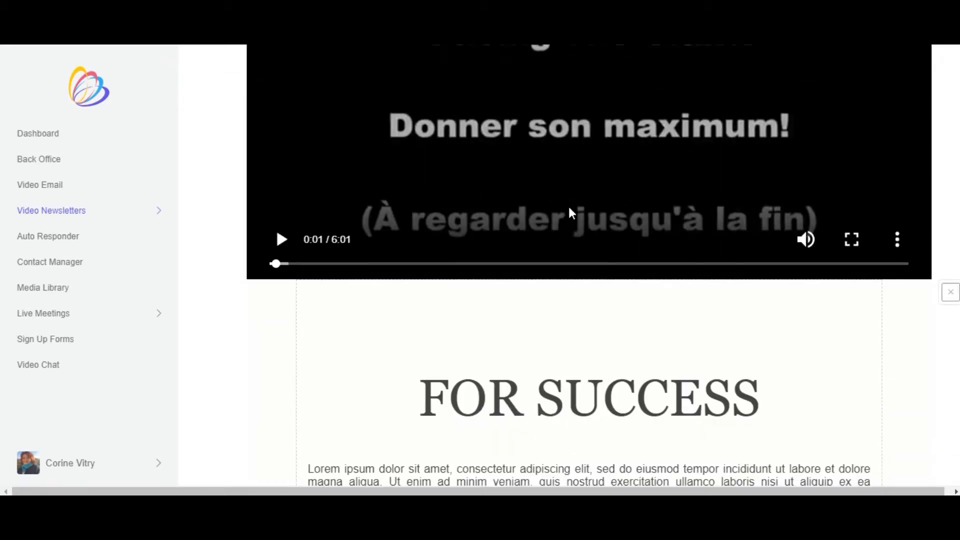
{"action": "left_click", "coordinate": [283, 221]}
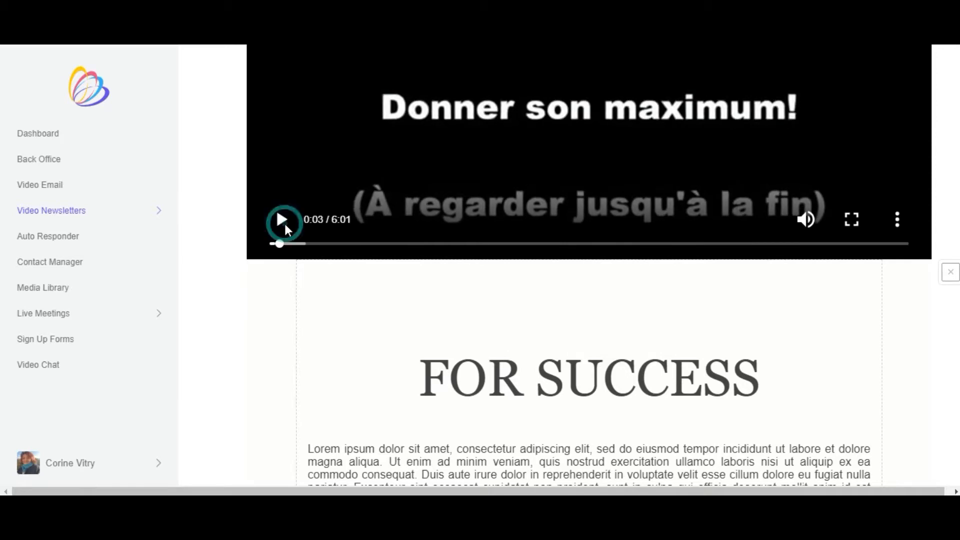
{"action": "scroll", "coordinate": [692, 247], "scroll_direction": "up", "scroll_amount": 3}
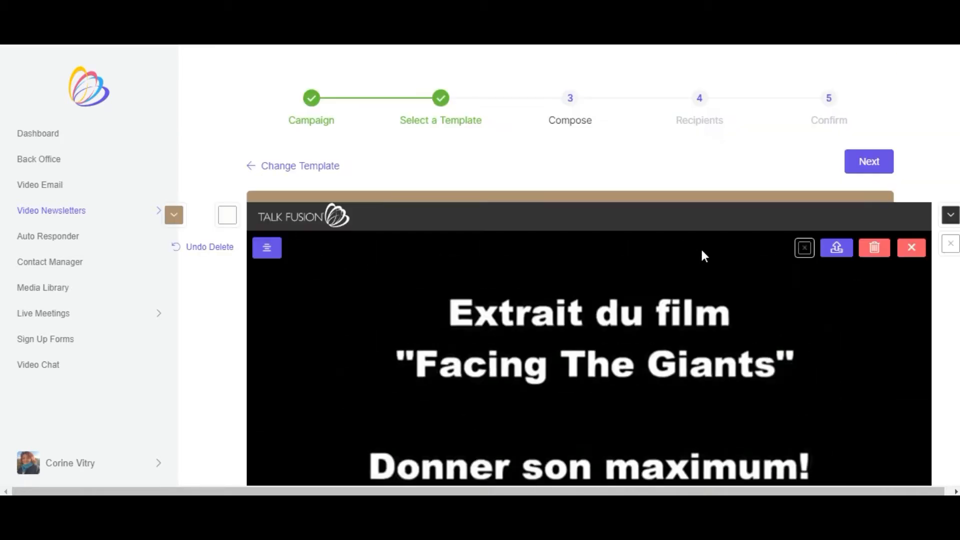
- Examine the text editor's font family, text colour and font size options for the "FOR SUCCESS" text block and close it without changes
{"action": "scroll", "coordinate": [702, 253], "scroll_direction": "down", "scroll_amount": 1}
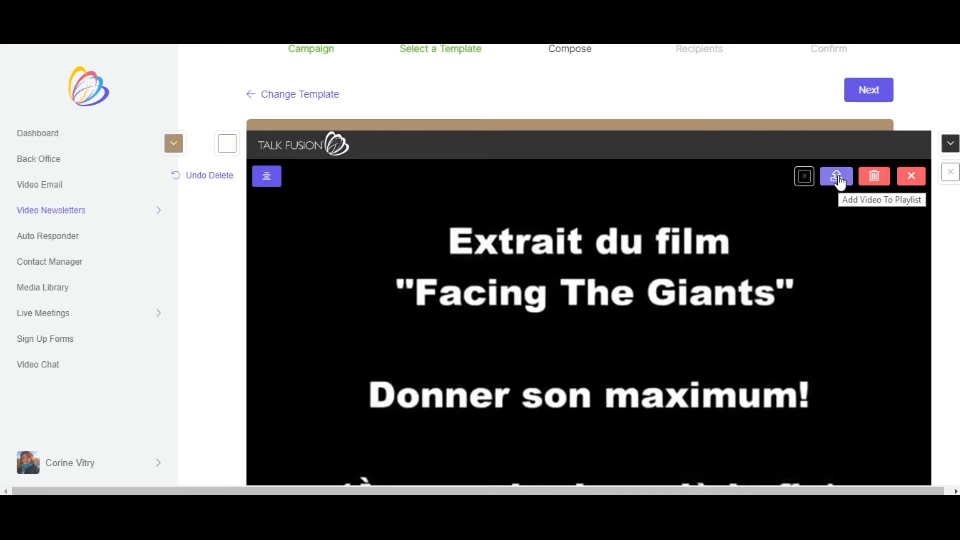
{"action": "scroll", "coordinate": [759, 239], "scroll_direction": "down", "scroll_amount": 10}
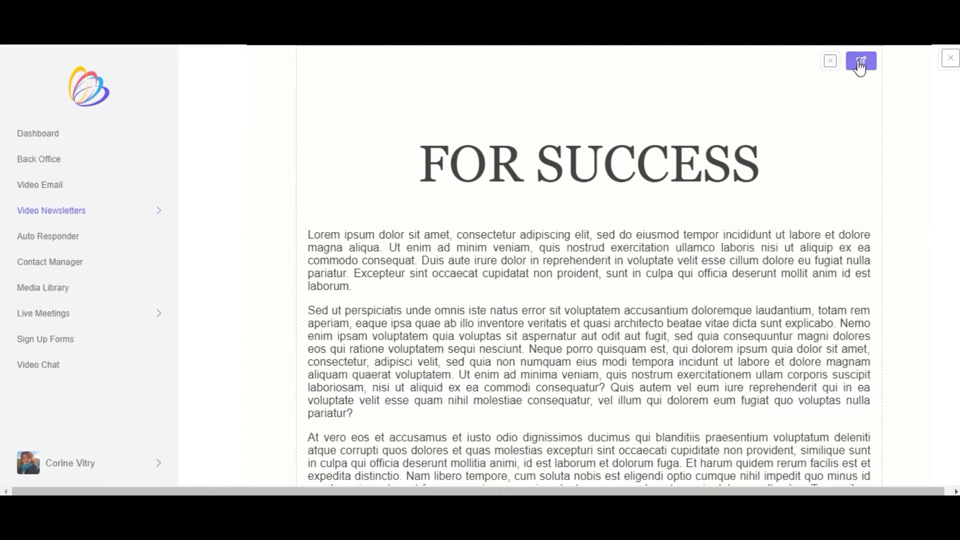
{"action": "left_click", "coordinate": [861, 65]}
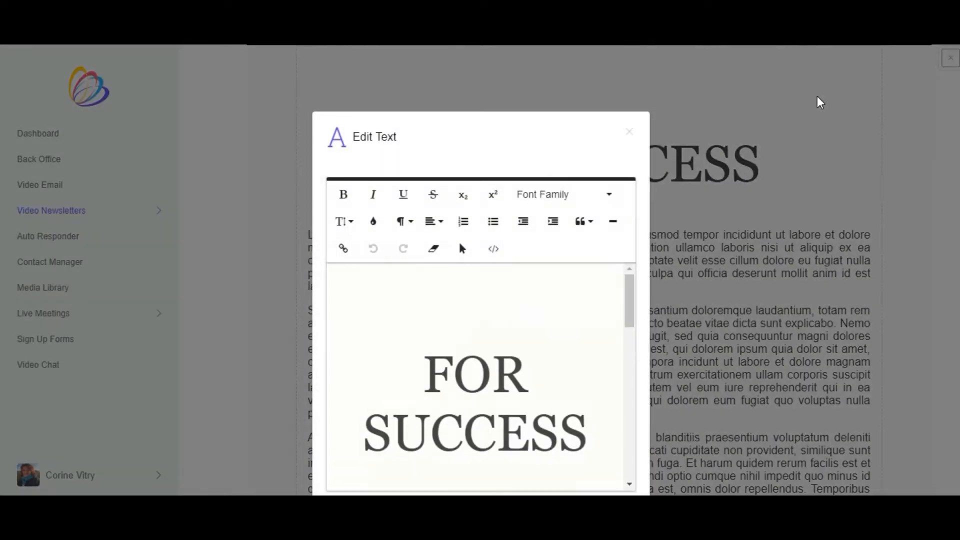
{"action": "left_click", "coordinate": [610, 192]}
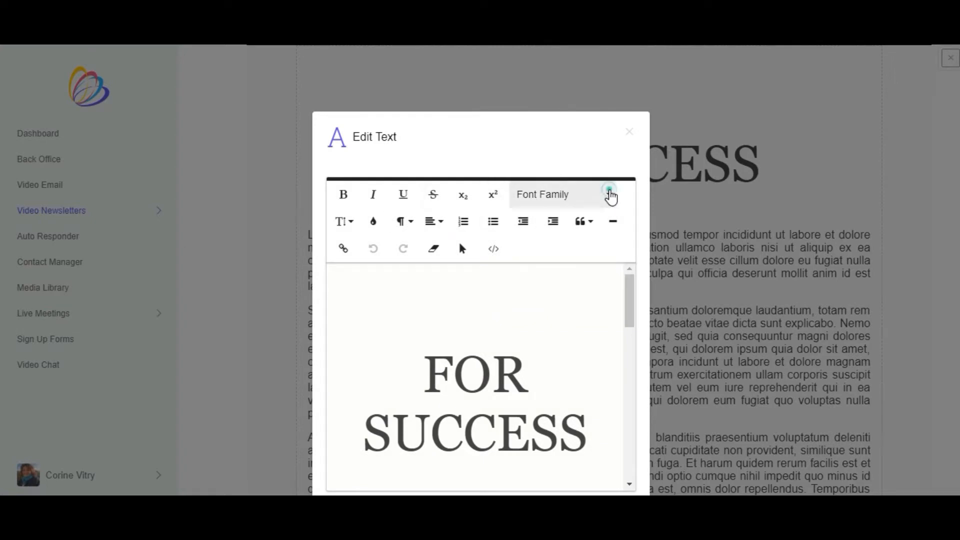
{"action": "scroll", "coordinate": [607, 278], "scroll_direction": "up", "scroll_amount": 4}
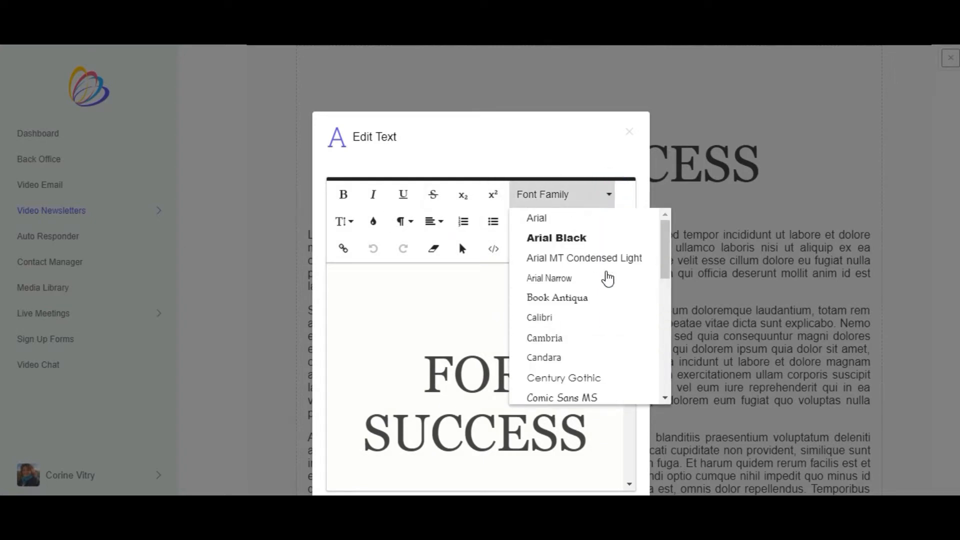
{"action": "scroll", "coordinate": [607, 279], "scroll_direction": "down", "scroll_amount": 8}
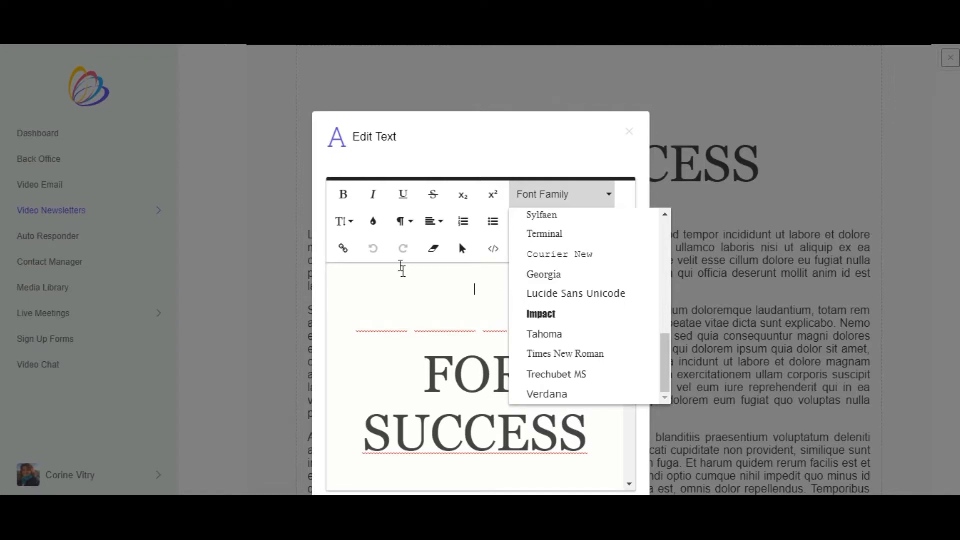
{"action": "left_click", "coordinate": [374, 224]}
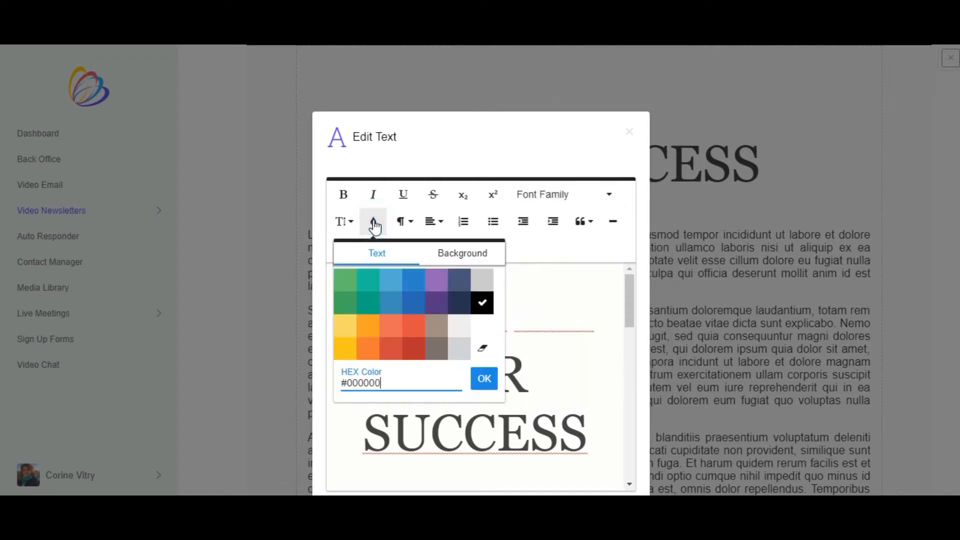
{"action": "left_click", "coordinate": [351, 222]}
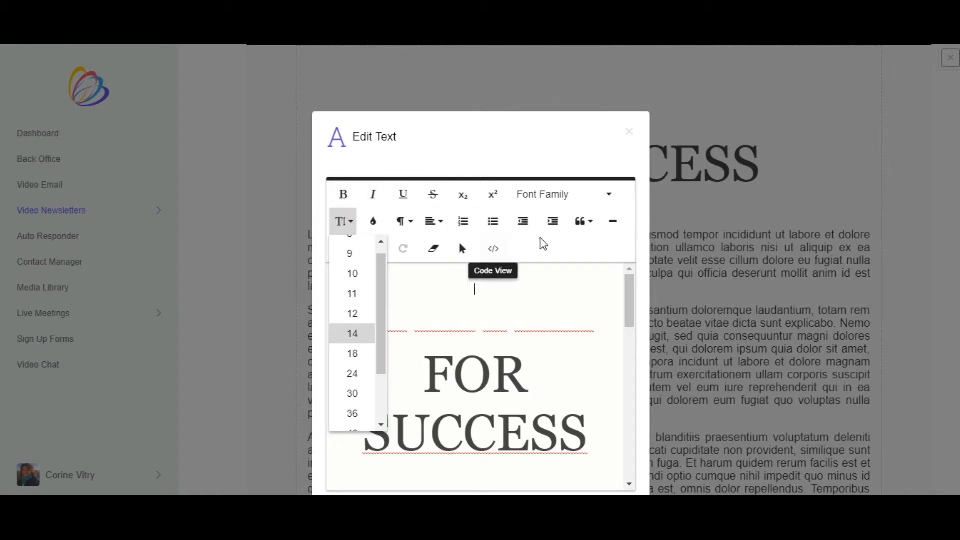
{"action": "scroll", "coordinate": [576, 272], "scroll_direction": "down", "scroll_amount": 10}
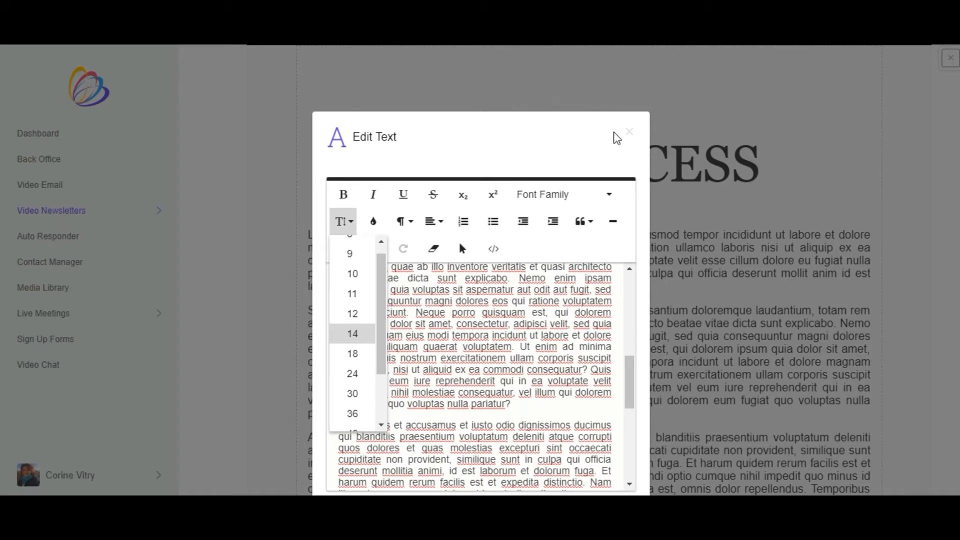
{"action": "left_click", "coordinate": [631, 134]}
- Replace the team photo below the body text with the "Bienvenue!" image 01.jpg from the media library
{"action": "scroll", "coordinate": [650, 200], "scroll_direction": "down", "scroll_amount": 5}
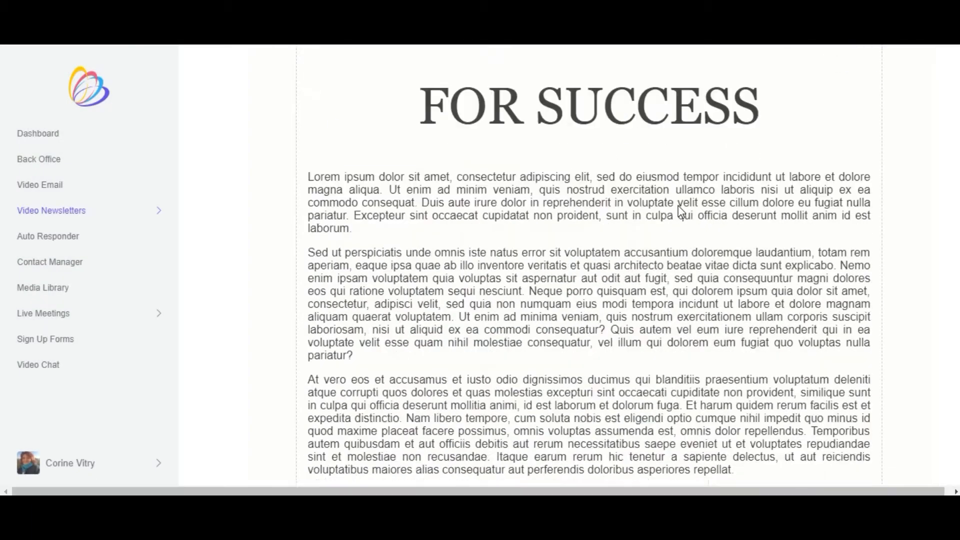
{"action": "scroll", "coordinate": [645, 230], "scroll_direction": "down", "scroll_amount": 3}
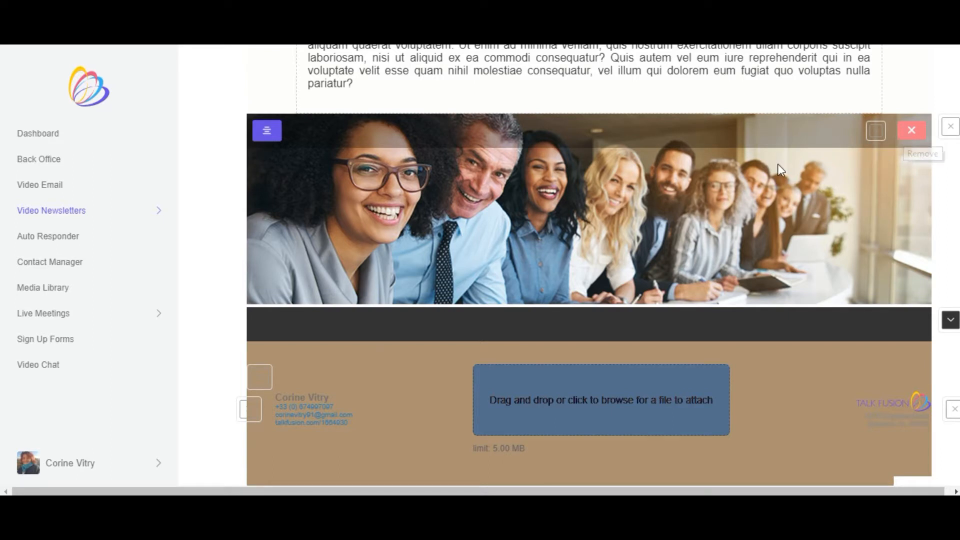
{"action": "left_click", "coordinate": [912, 130]}
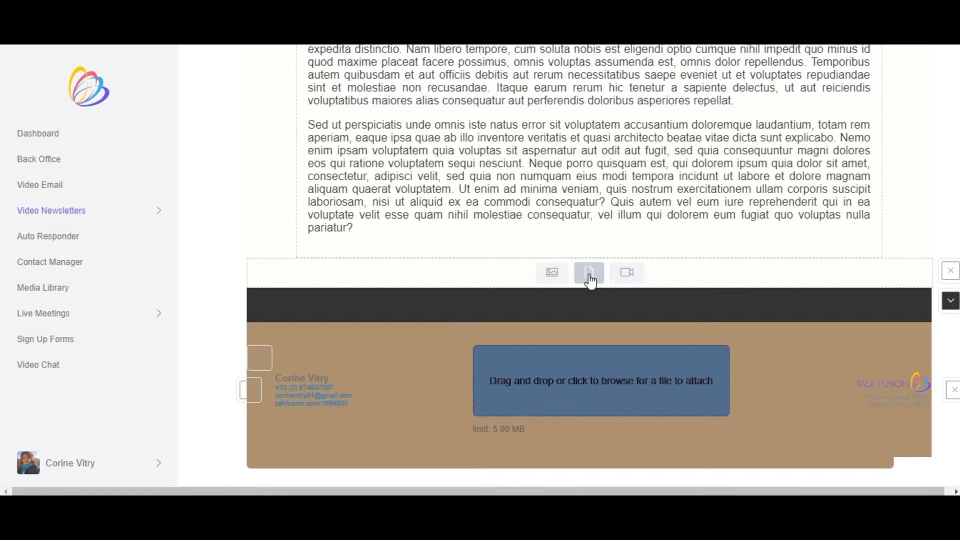
{"action": "left_click", "coordinate": [554, 274]}
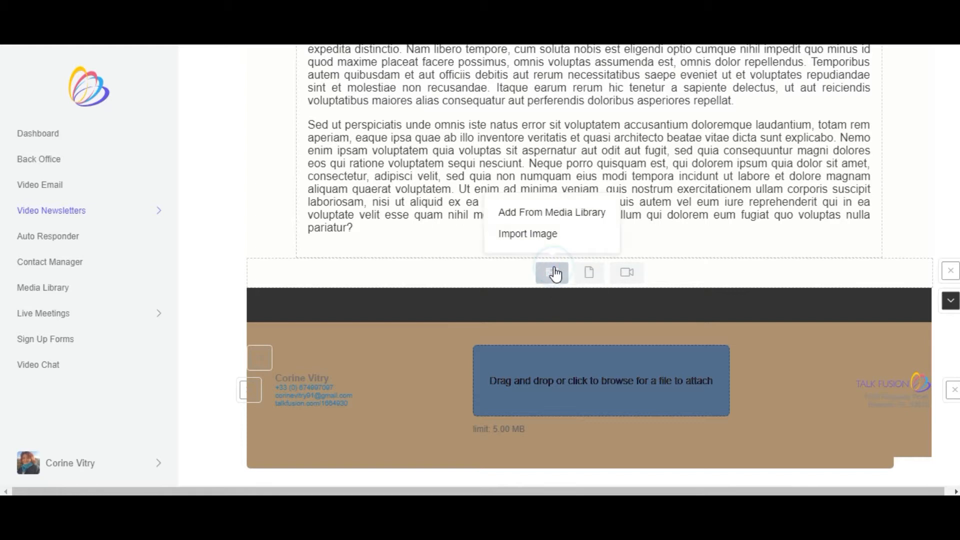
{"action": "left_click", "coordinate": [545, 215]}
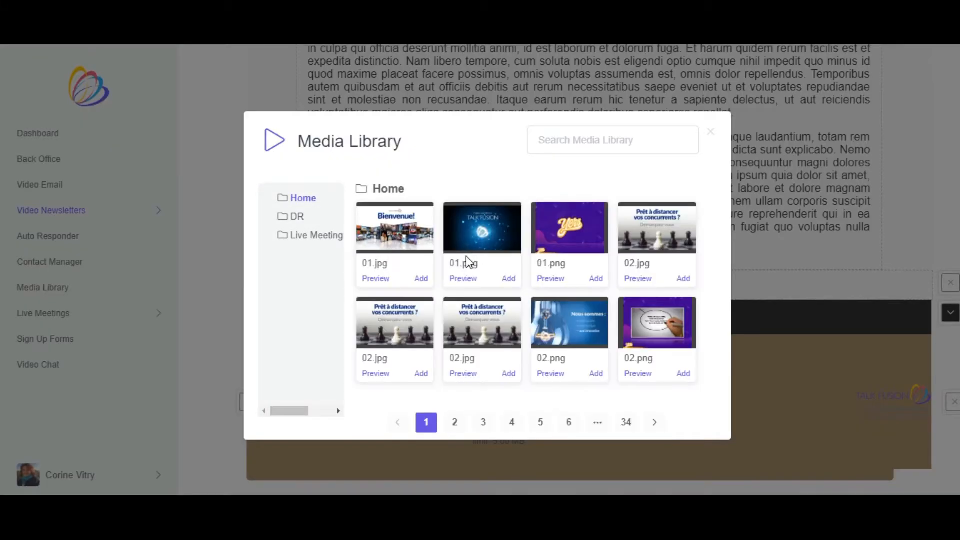
{"action": "left_click", "coordinate": [421, 278]}
{"action": "left_click", "coordinate": [421, 279]}
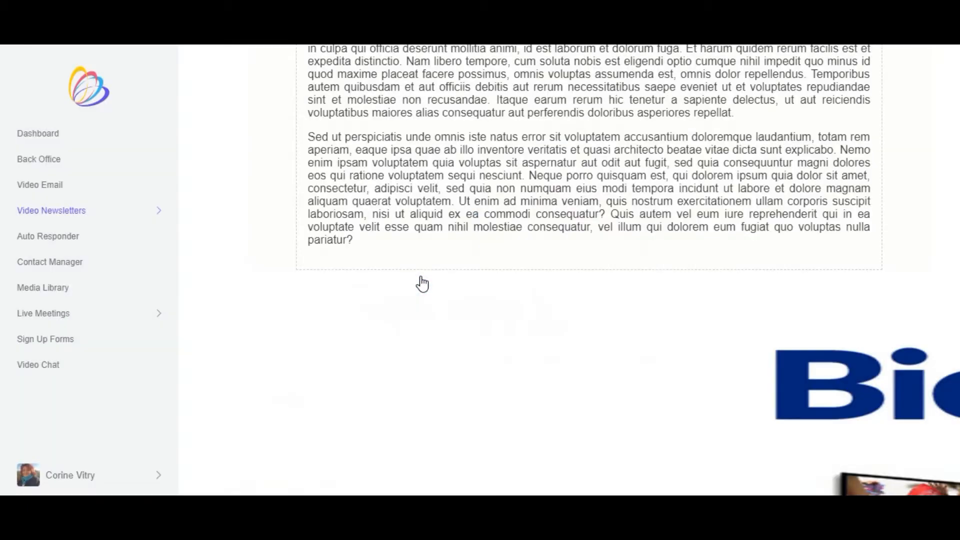
- Set the background colour of the contact details footer to the near-black #0E0101
{"action": "scroll", "coordinate": [550, 270], "scroll_direction": "down", "scroll_amount": 4}
{"action": "scroll", "coordinate": [572, 260], "scroll_direction": "down", "scroll_amount": 3}
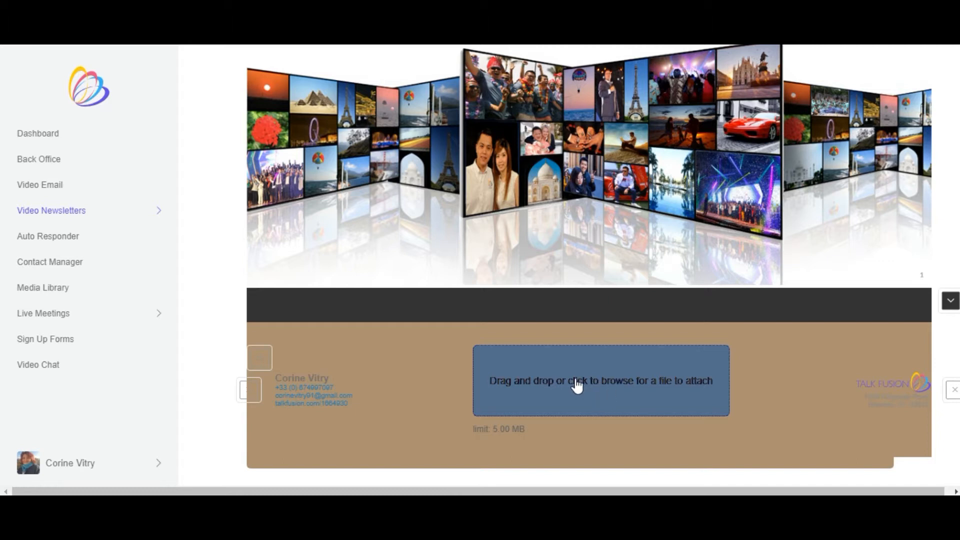
{"action": "left_click", "coordinate": [260, 358]}
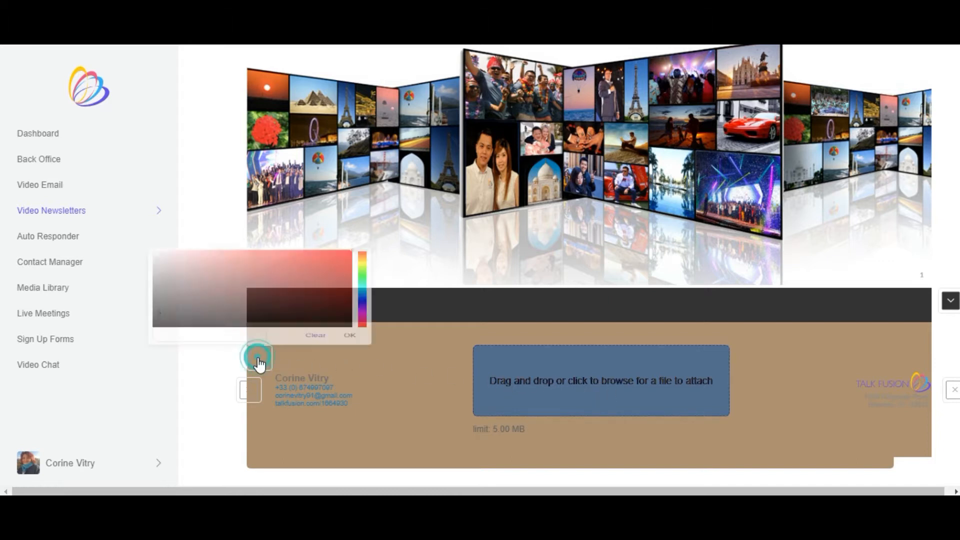
{"action": "left_click", "coordinate": [338, 312]}
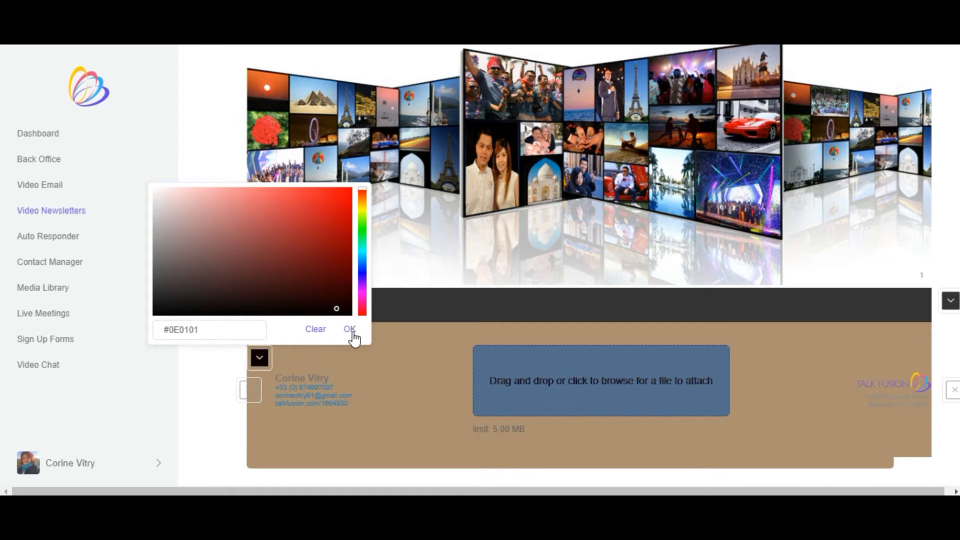
{"action": "left_click", "coordinate": [353, 331]}
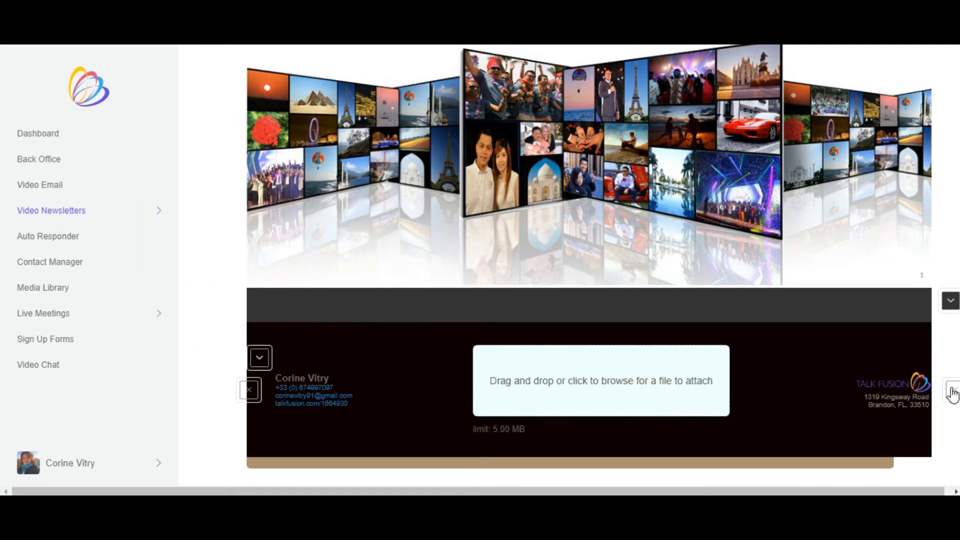
- Set the background colour of the "Bienvenue!" image block to red #ED0707
{"action": "scroll", "coordinate": [936, 240], "scroll_direction": "up", "scroll_amount": 7}
{"action": "left_click", "coordinate": [949, 276]}
{"action": "left_click", "coordinate": [934, 298]}
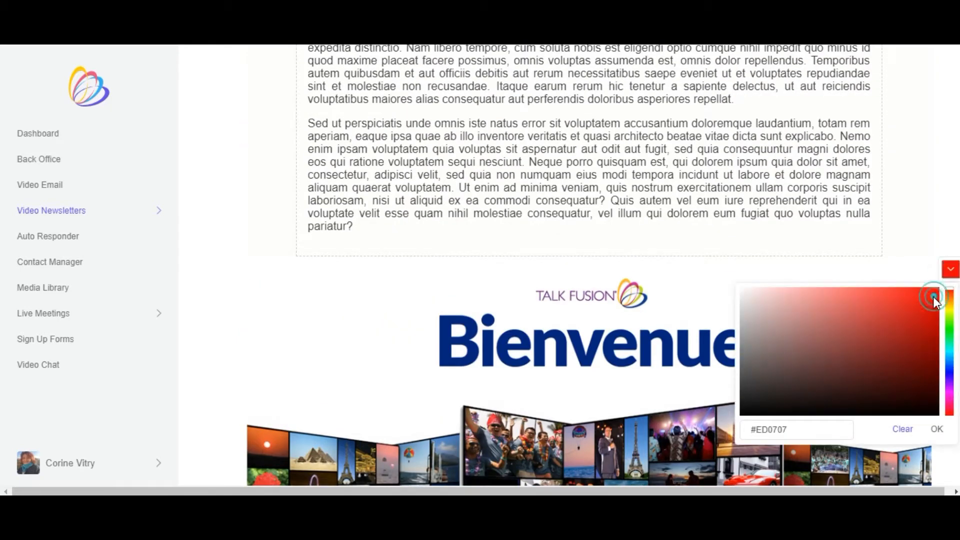
{"action": "left_click", "coordinate": [935, 428]}
{"action": "scroll", "coordinate": [785, 346], "scroll_direction": "down", "scroll_amount": 2}
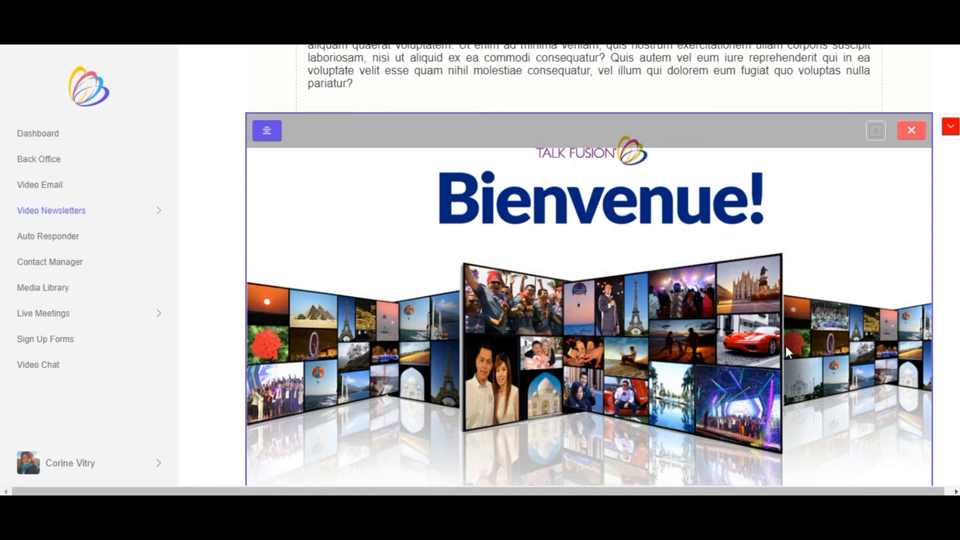
- Set the background colour of the "FOR SUCCESS" text section under the video to red #F90303
{"action": "scroll", "coordinate": [573, 290], "scroll_direction": "up", "scroll_amount": 1}
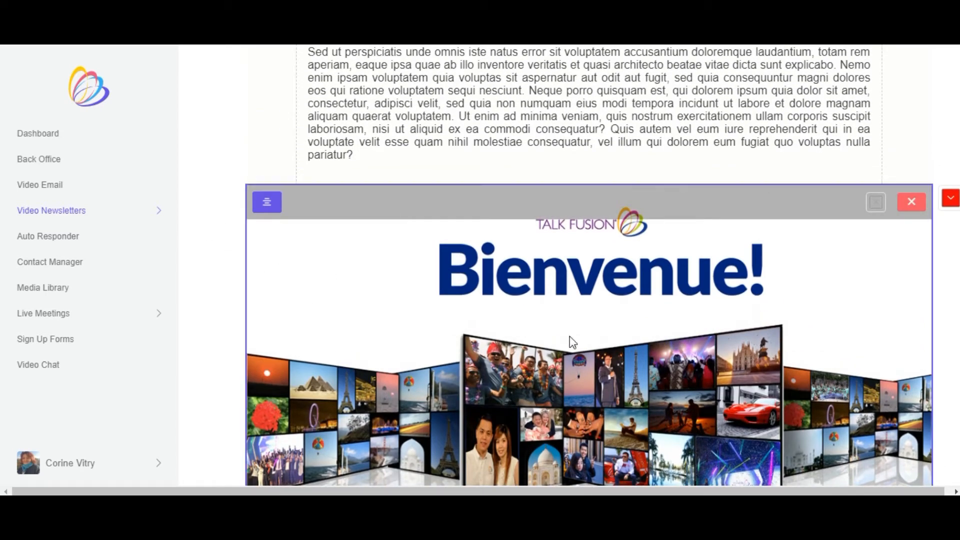
{"action": "scroll", "coordinate": [842, 270], "scroll_direction": "up", "scroll_amount": 6}
{"action": "scroll", "coordinate": [861, 274], "scroll_direction": "up", "scroll_amount": 8}
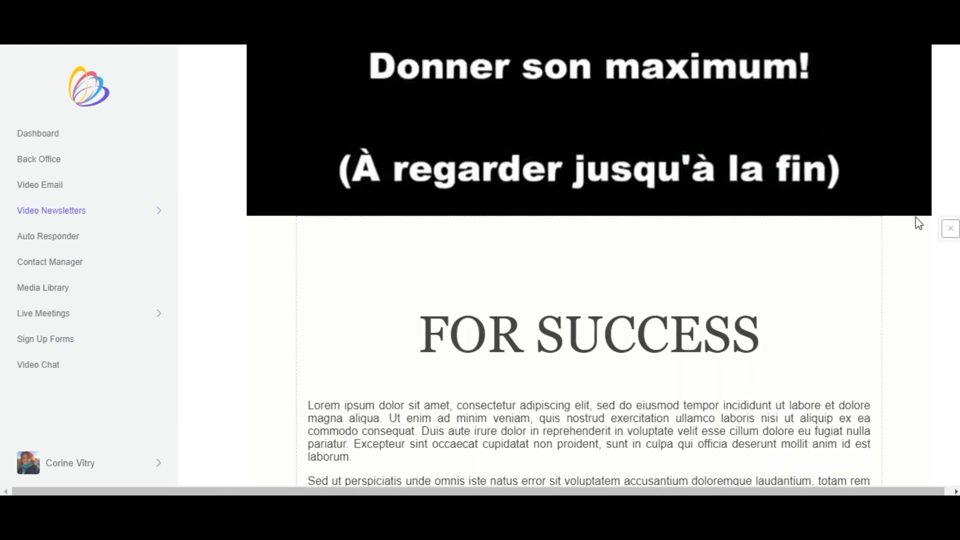
{"action": "left_click", "coordinate": [952, 274]}
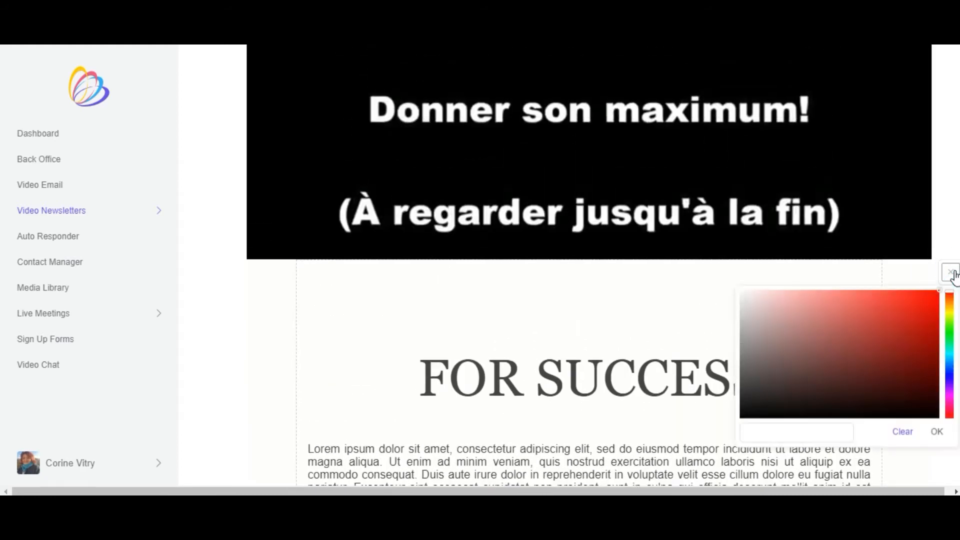
{"action": "left_click", "coordinate": [938, 293]}
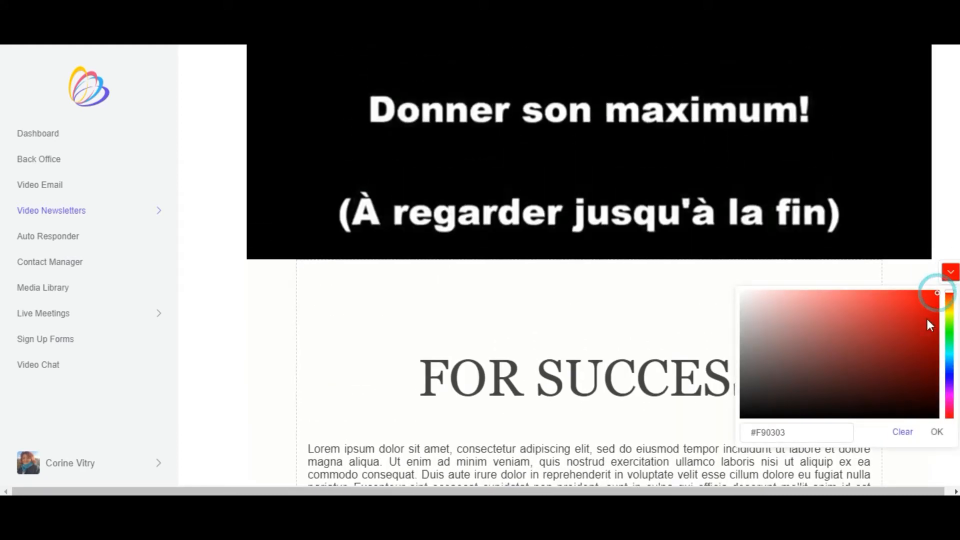
{"action": "left_click", "coordinate": [929, 431]}
- Look over the newsletter's recoloured text section and the video block under the header
{"action": "scroll", "coordinate": [755, 269], "scroll_direction": "down", "scroll_amount": 2}
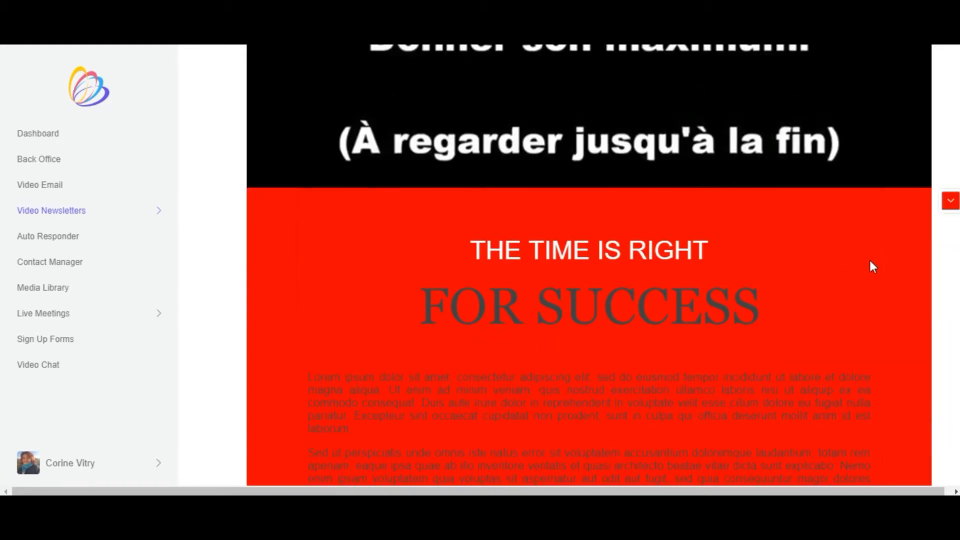
{"action": "scroll", "coordinate": [2, 250], "scroll_direction": "down", "scroll_amount": 7}
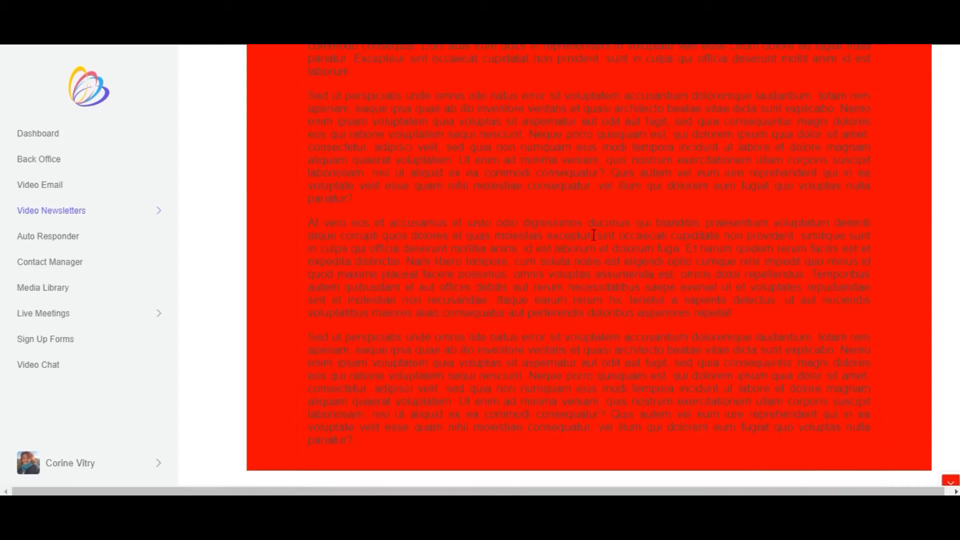
{"action": "scroll", "coordinate": [305, 238], "scroll_direction": "up", "scroll_amount": 7}
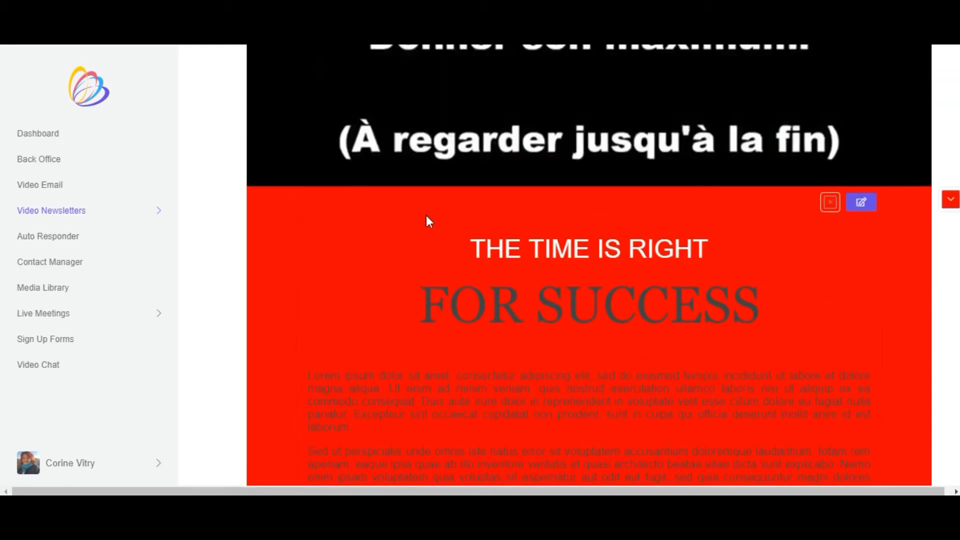
{"action": "scroll", "coordinate": [580, 223], "scroll_direction": "up", "scroll_amount": 3}
{"action": "scroll", "coordinate": [581, 232], "scroll_direction": "up", "scroll_amount": 6}
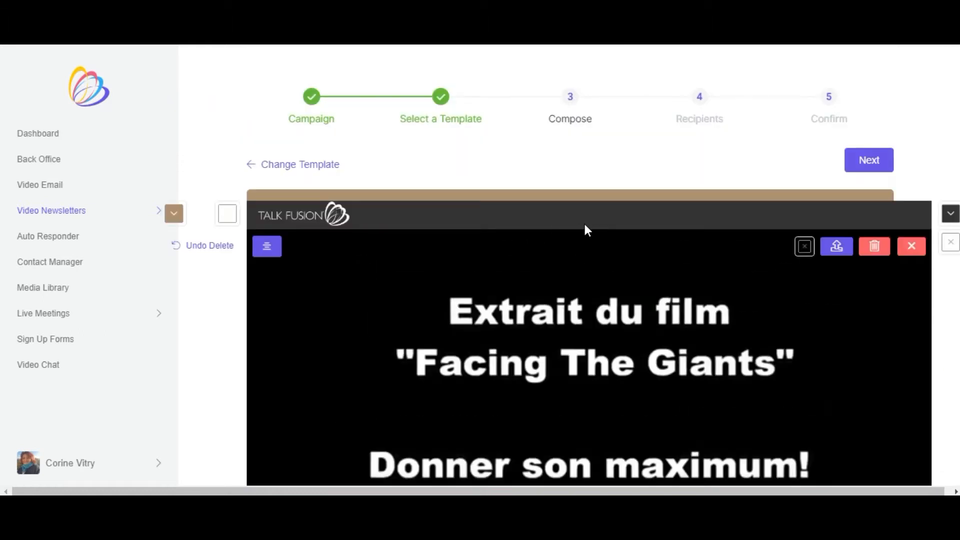
{"action": "scroll", "coordinate": [421, 250], "scroll_direction": "down", "scroll_amount": 2}
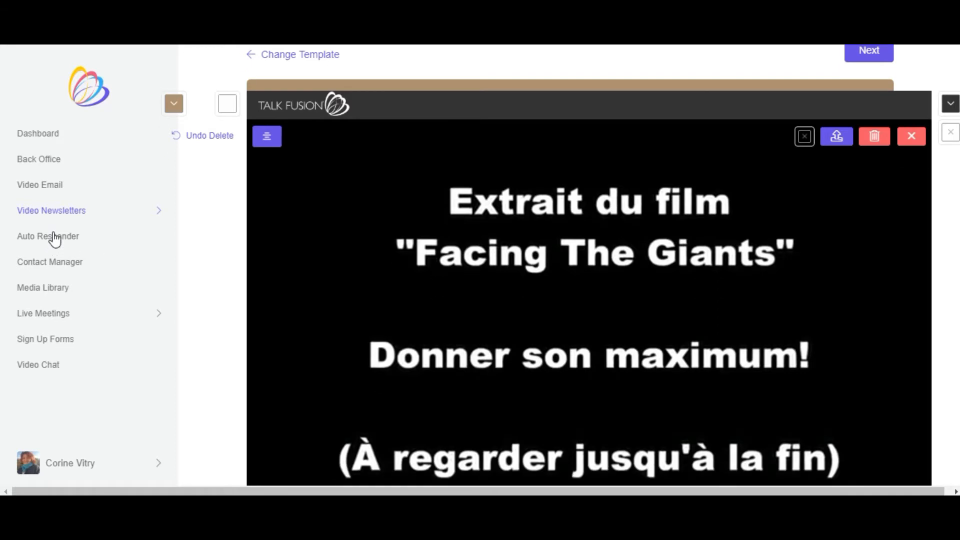
{"action": "scroll", "coordinate": [54, 239], "scroll_direction": "down", "scroll_amount": 4}
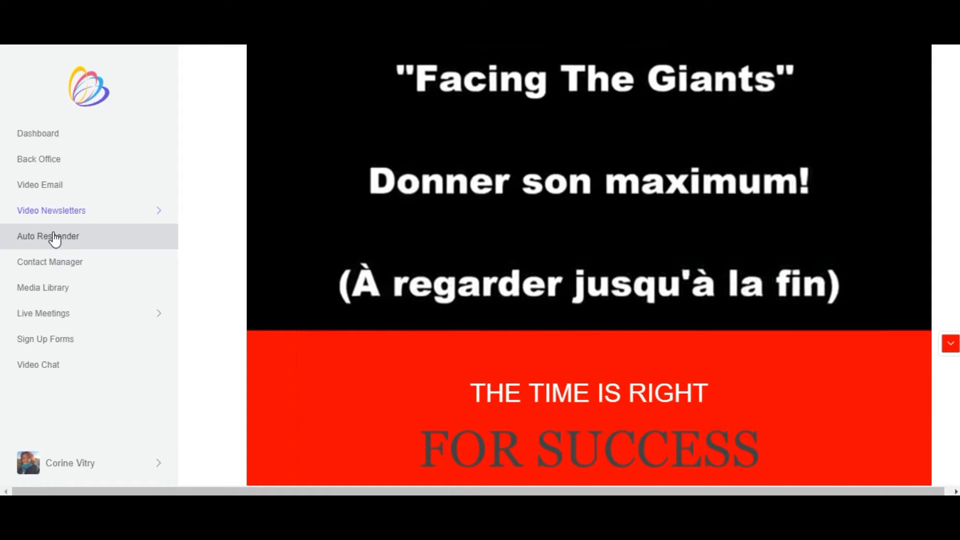
- Create a new auto responder video campaign named "test" with no description
{"action": "left_click", "coordinate": [54, 237]}
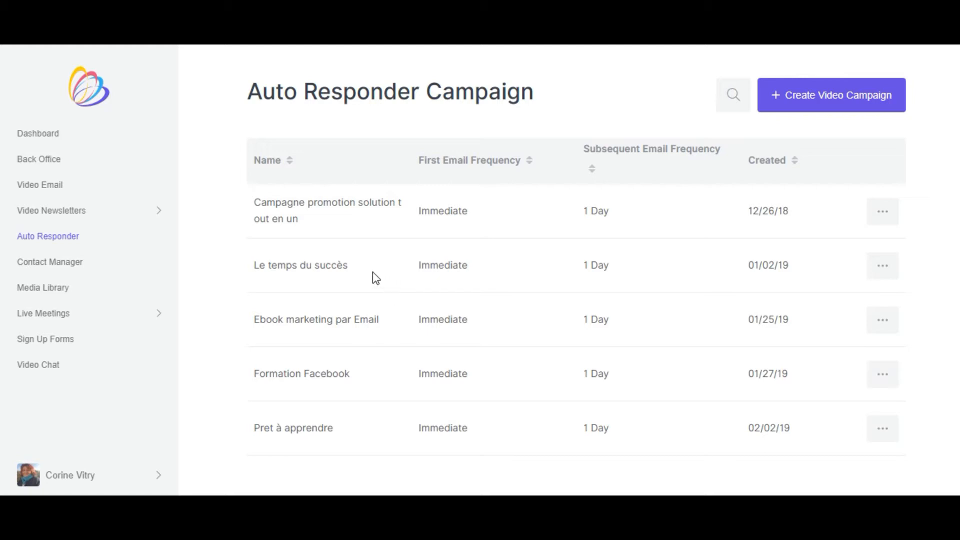
{"action": "left_click", "coordinate": [824, 100]}
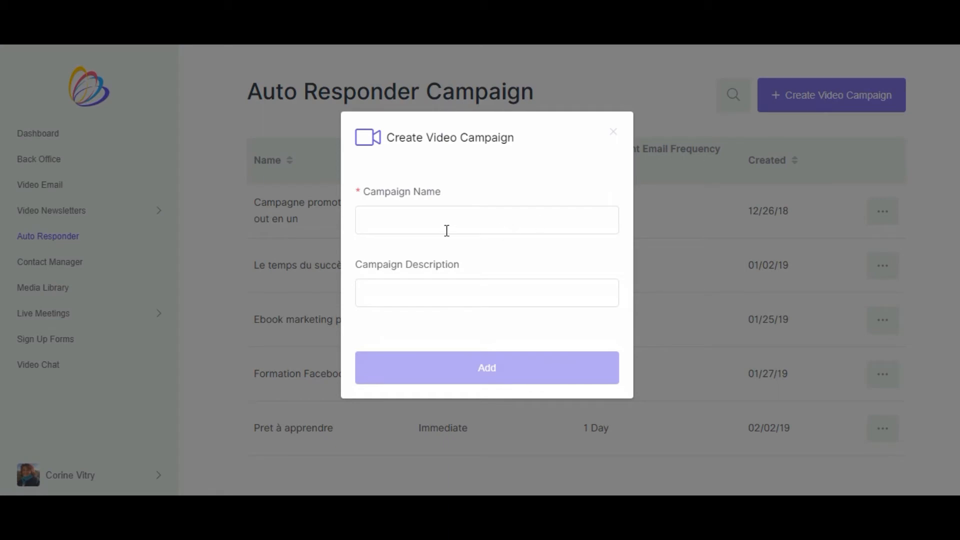
{"action": "left_click", "coordinate": [397, 222]}
{"action": "type", "text": "test"}
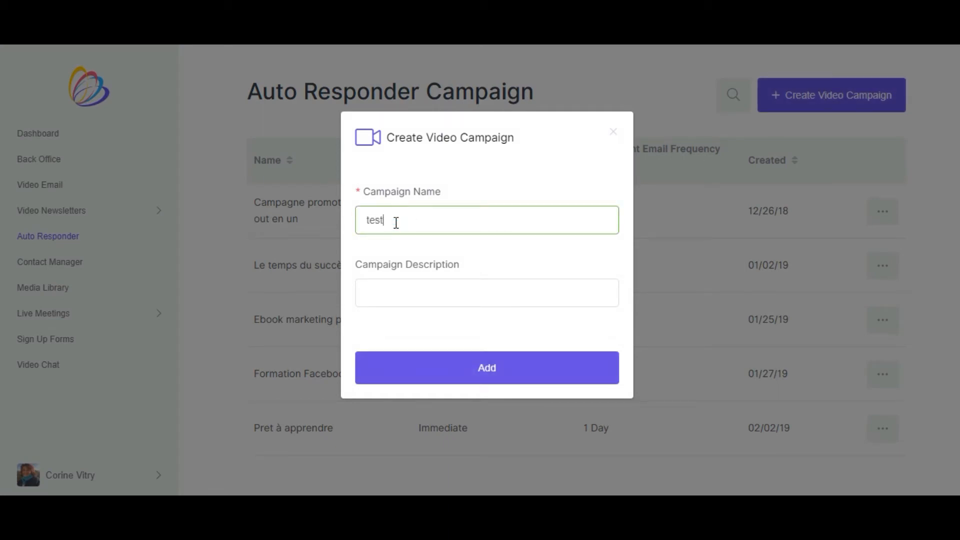
{"action": "left_click", "coordinate": [441, 301]}
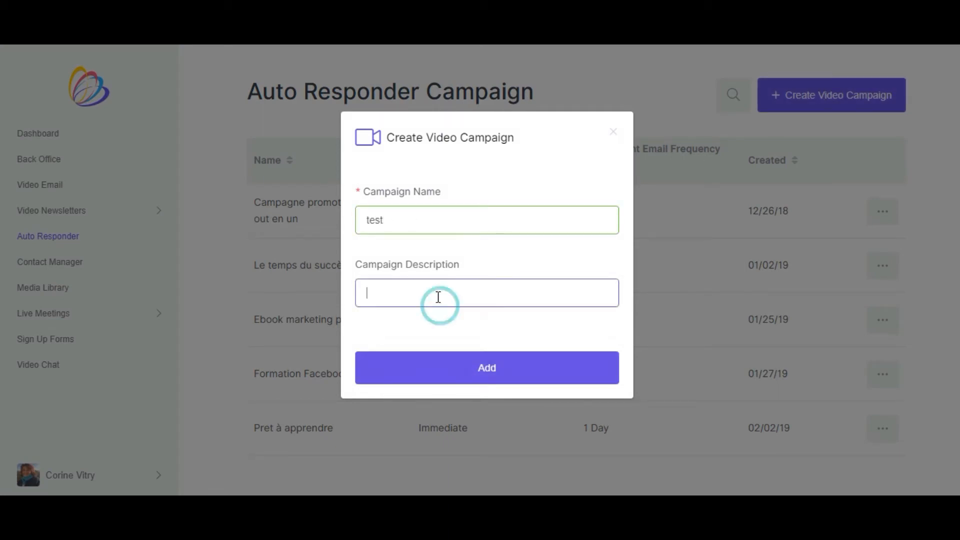
{"action": "left_click", "coordinate": [486, 368]}
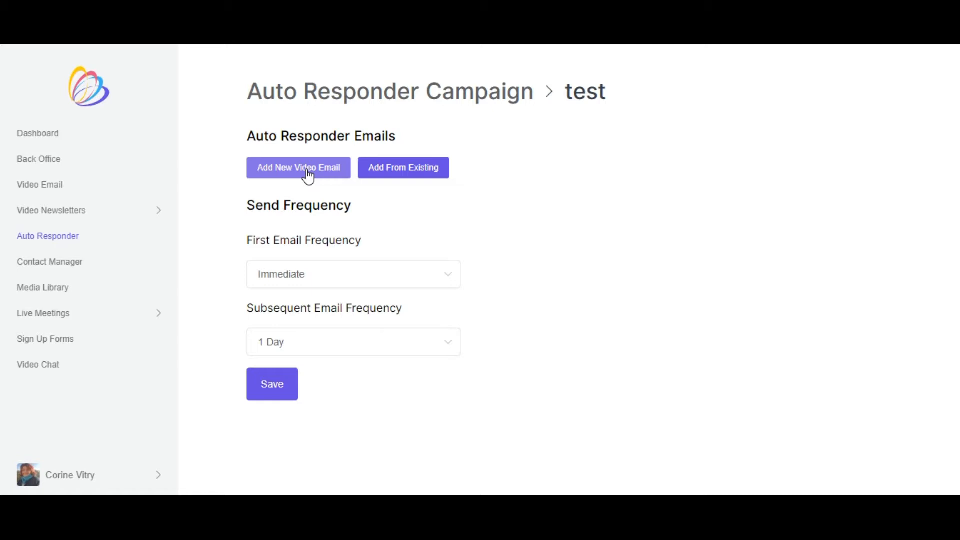
- Browse the existing video emails from January 2019 and December 2018 that can be added to the "test" campaign
{"action": "left_click", "coordinate": [399, 169]}
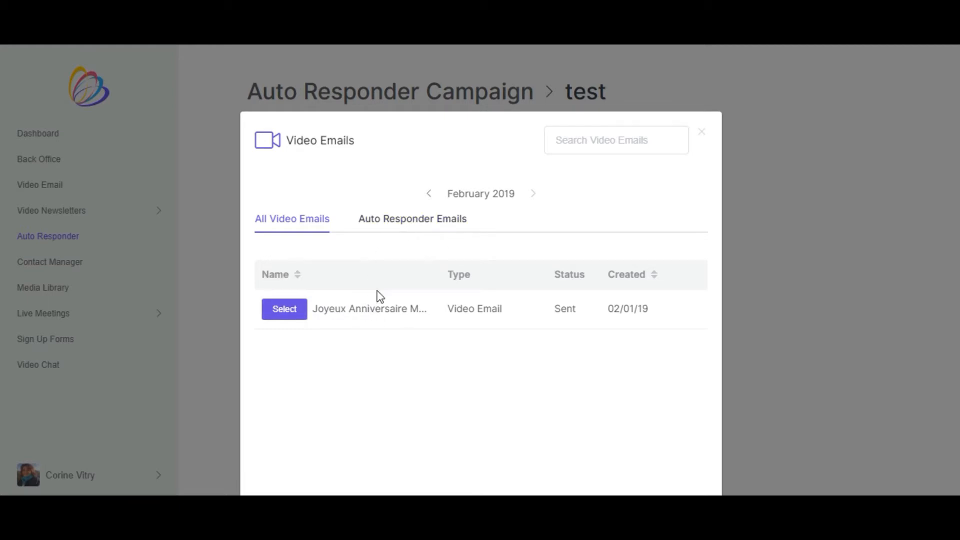
{"action": "left_click", "coordinate": [429, 194]}
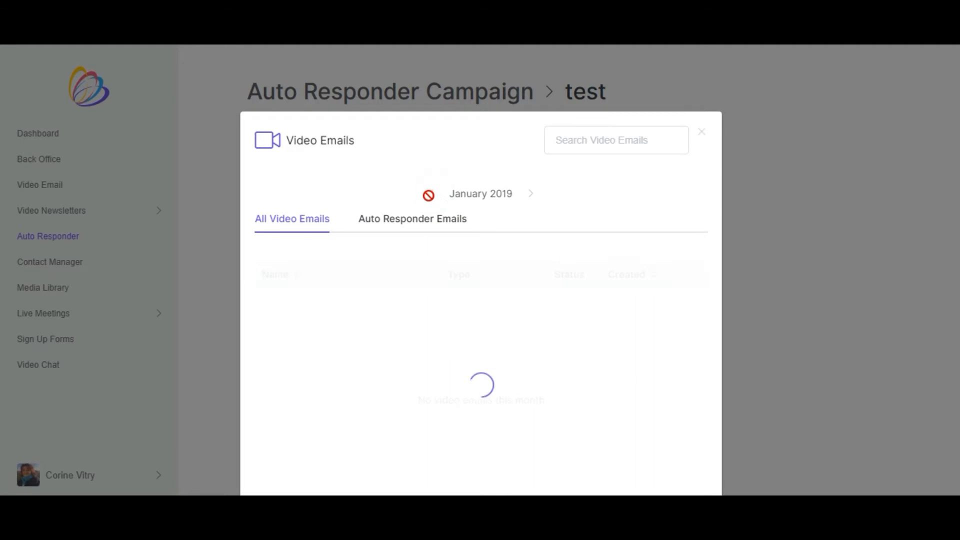
{"action": "scroll", "coordinate": [400, 298], "scroll_direction": "down", "scroll_amount": 2}
{"action": "scroll", "coordinate": [400, 298], "scroll_direction": "up", "scroll_amount": 2}
{"action": "left_click", "coordinate": [431, 194]}
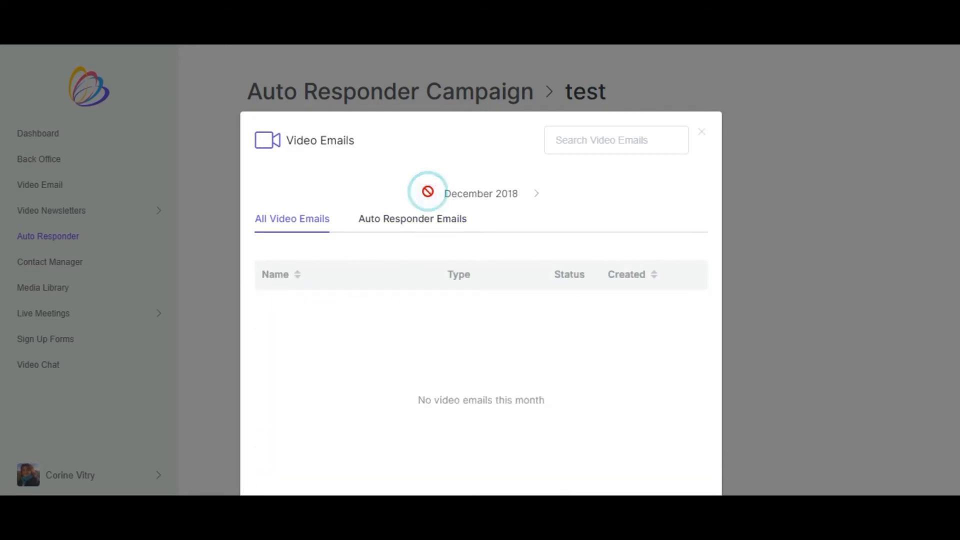
{"action": "scroll", "coordinate": [412, 310], "scroll_direction": "down", "scroll_amount": 3}
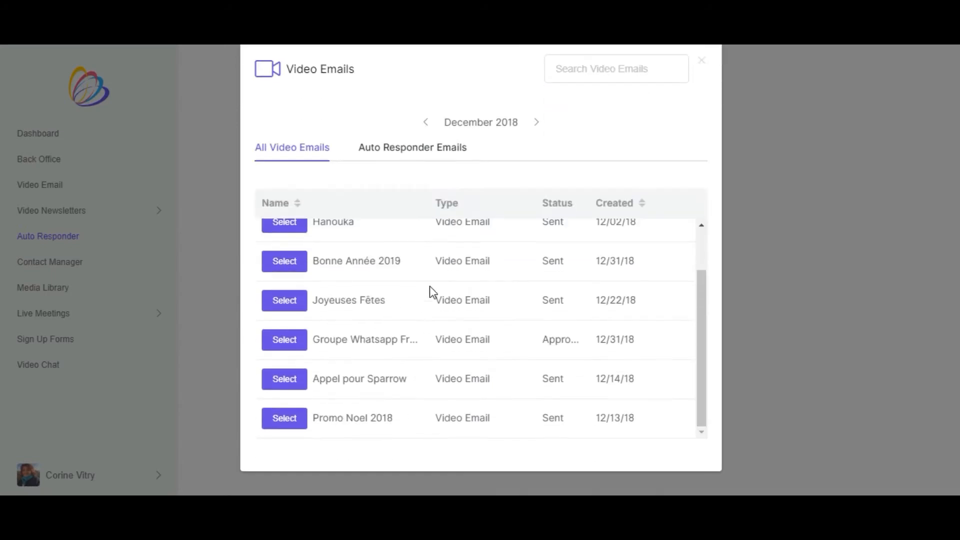
{"action": "scroll", "coordinate": [429, 292], "scroll_direction": "up", "scroll_amount": 2}
{"action": "left_click", "coordinate": [536, 122]}
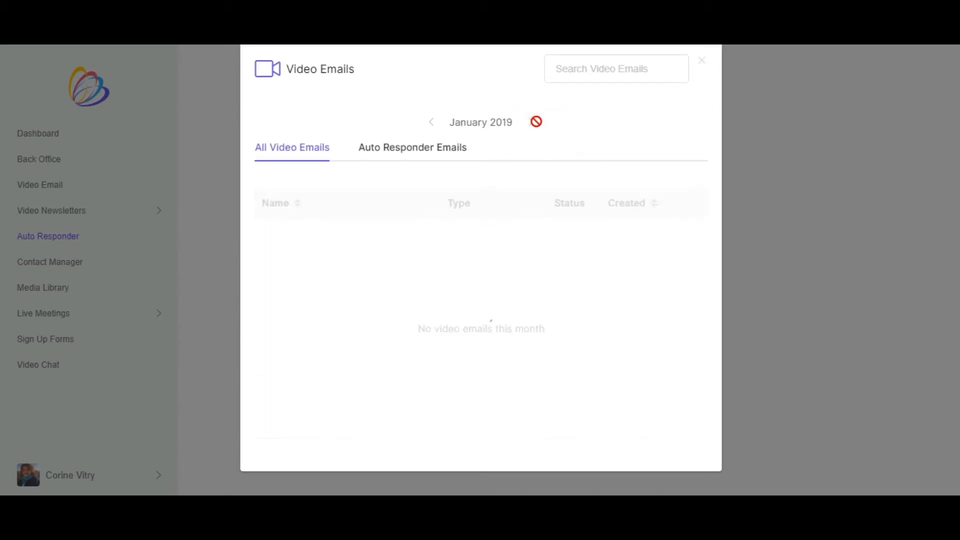
- Delete the saved "Dexter Test" email from the January 2019 auto responder emails and close the video email list
{"action": "left_click", "coordinate": [399, 153]}
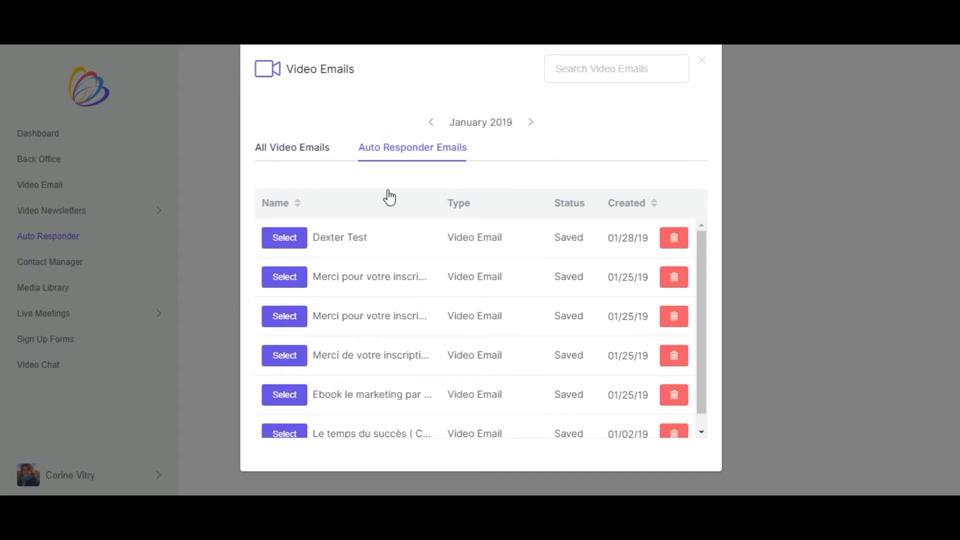
{"action": "scroll", "coordinate": [386, 221], "scroll_direction": "down", "scroll_amount": 1}
{"action": "scroll", "coordinate": [388, 224], "scroll_direction": "down", "scroll_amount": 1}
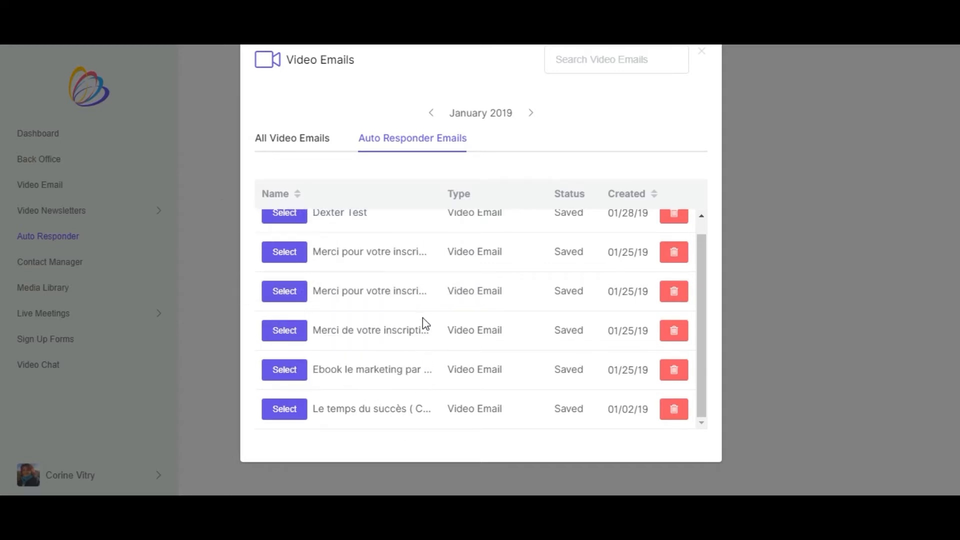
{"action": "scroll", "coordinate": [422, 317], "scroll_direction": "up", "scroll_amount": 1}
{"action": "left_click", "coordinate": [670, 228]}
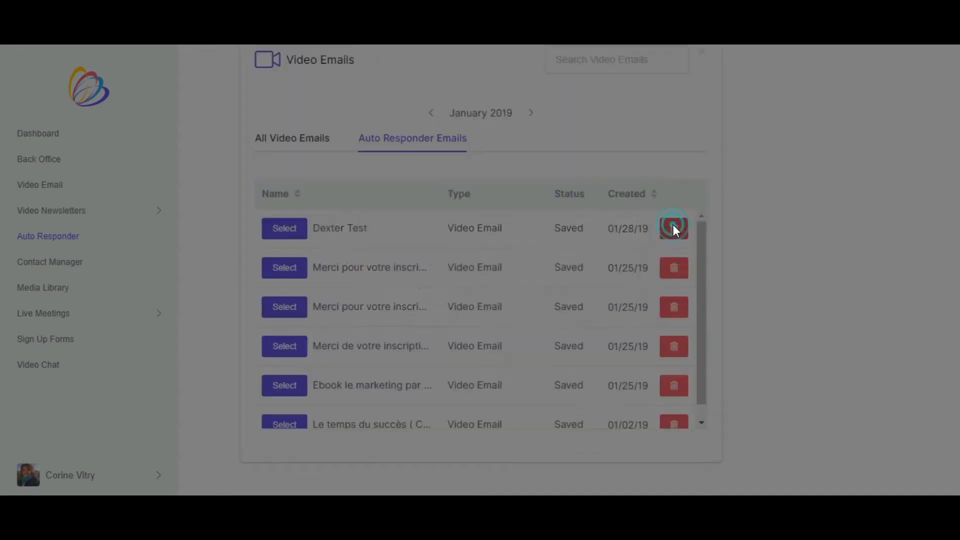
{"action": "left_click", "coordinate": [593, 300]}
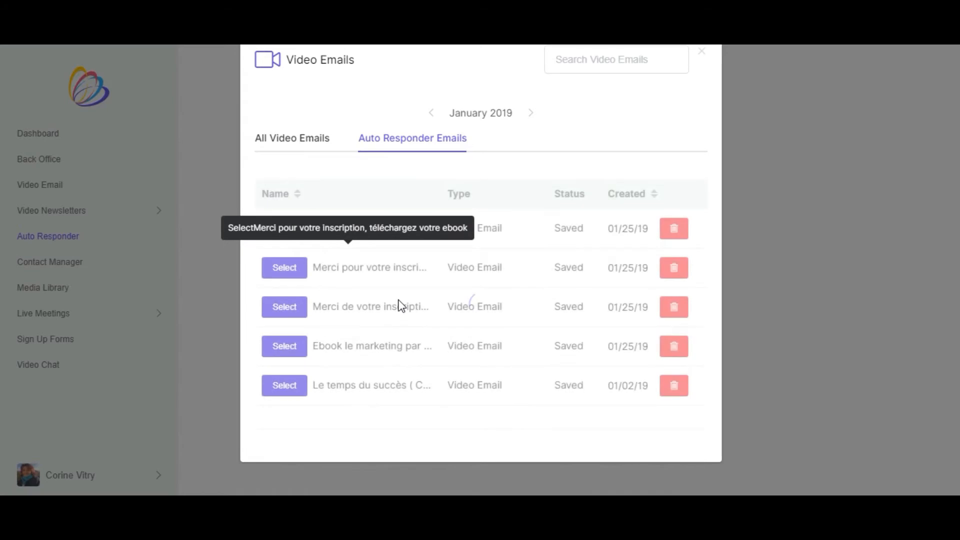
{"action": "scroll", "coordinate": [407, 230], "scroll_direction": "up", "scroll_amount": 2}
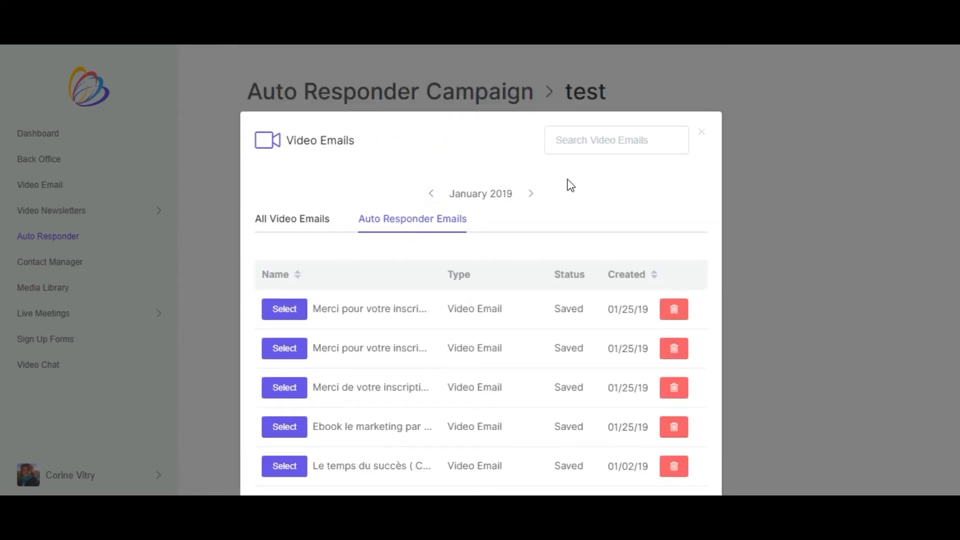
{"action": "left_click", "coordinate": [701, 134]}
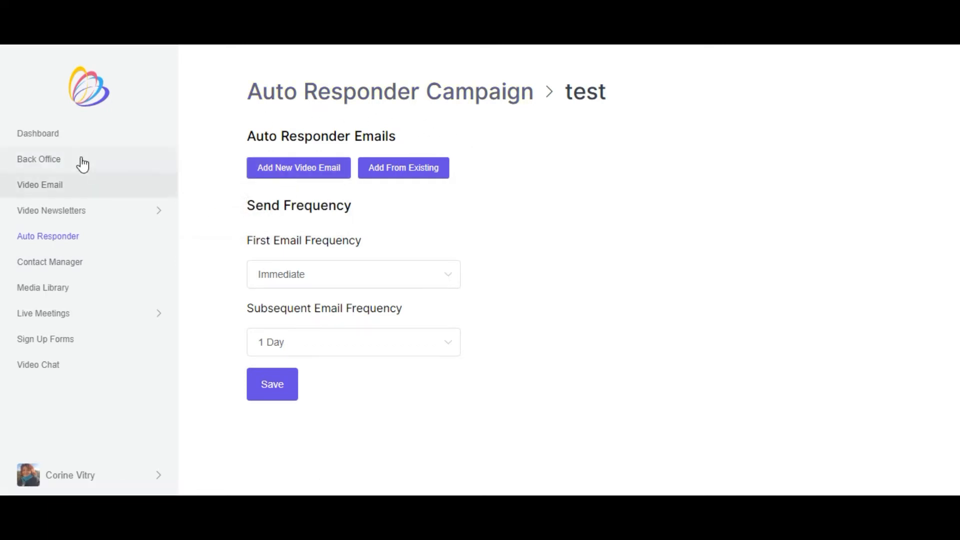
- Open the "Ebook email marketing" sign-up form for design
{"action": "left_click", "coordinate": [62, 344]}
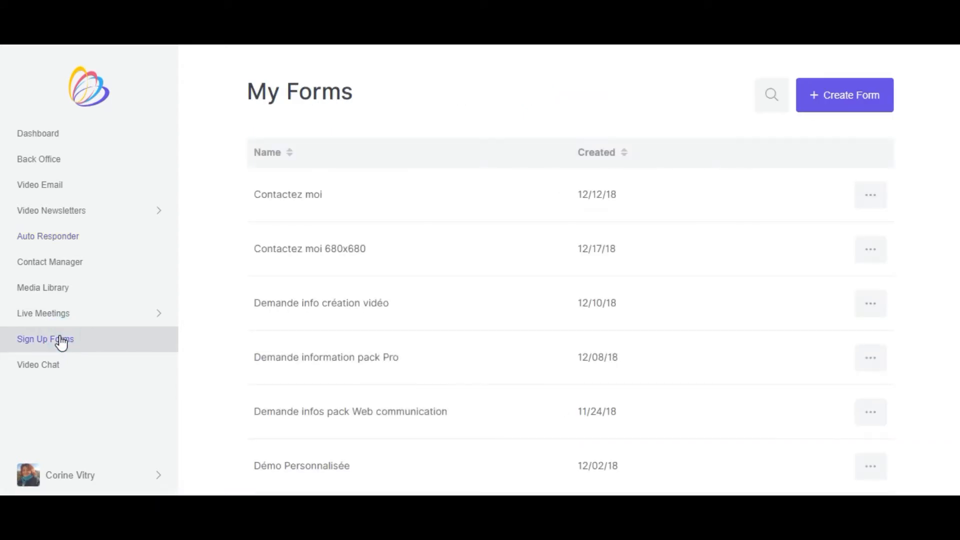
{"action": "scroll", "coordinate": [700, 273], "scroll_direction": "down", "scroll_amount": 3}
{"action": "scroll", "coordinate": [700, 273], "scroll_direction": "down", "scroll_amount": 1}
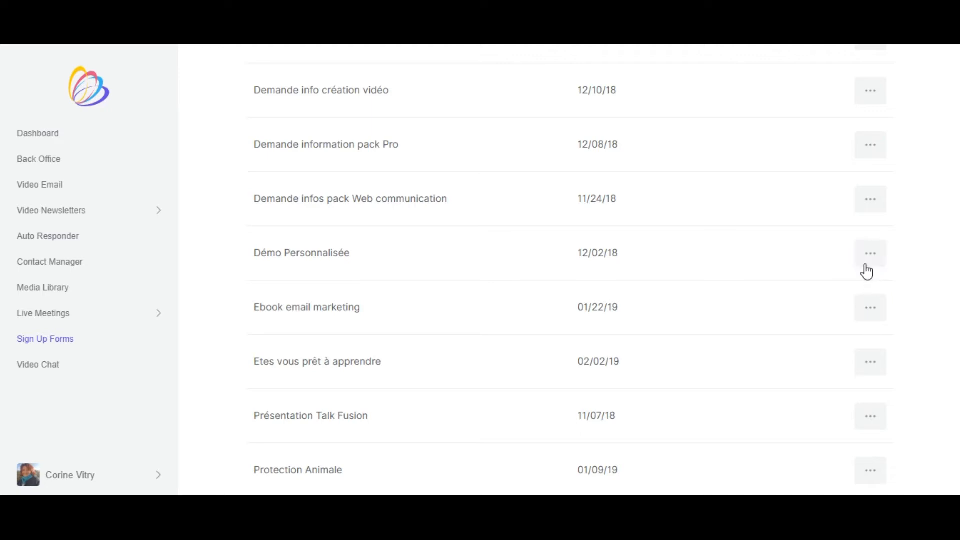
{"action": "left_click", "coordinate": [866, 305]}
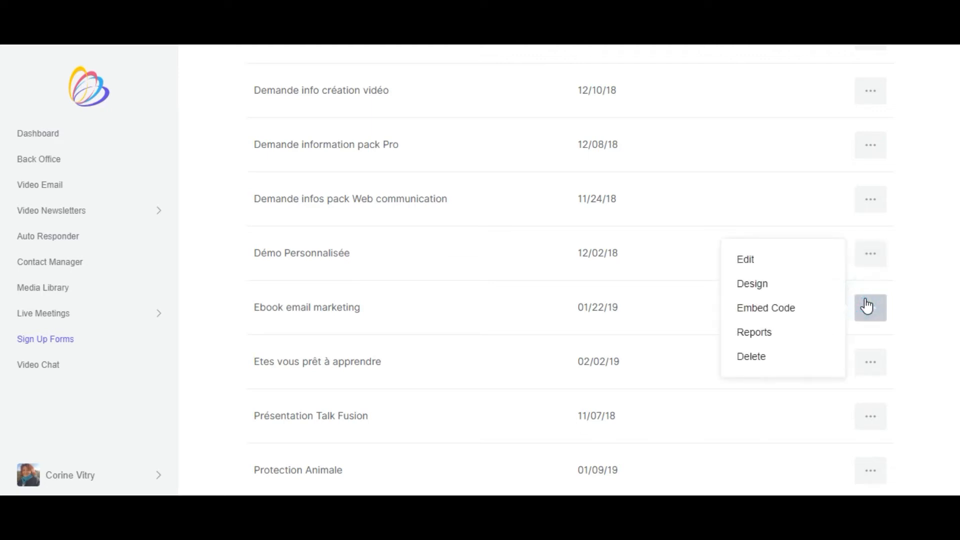
{"action": "left_click", "coordinate": [750, 285]}
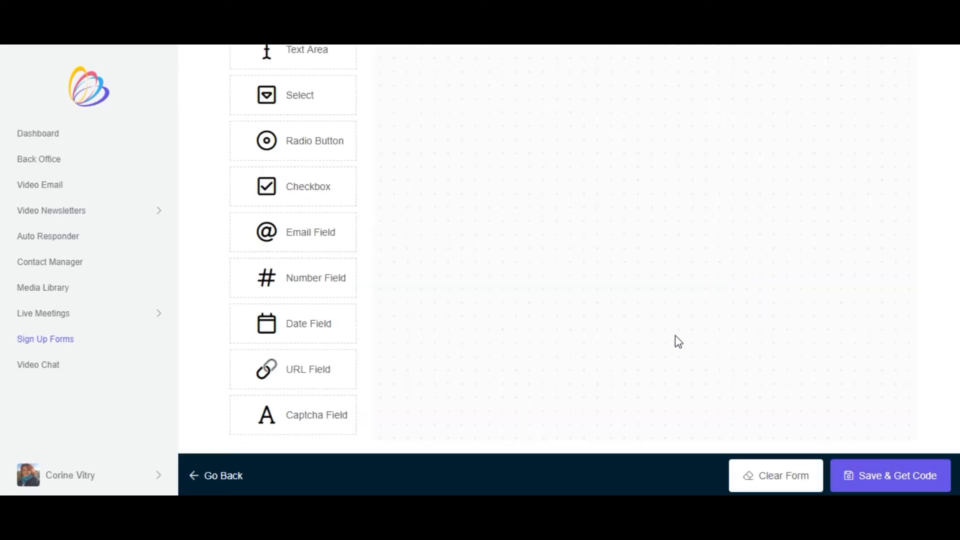
- Examine the form builder's available field types and the designer's background, button and title settings
{"action": "scroll", "coordinate": [450, 175], "scroll_direction": "up", "scroll_amount": 3}
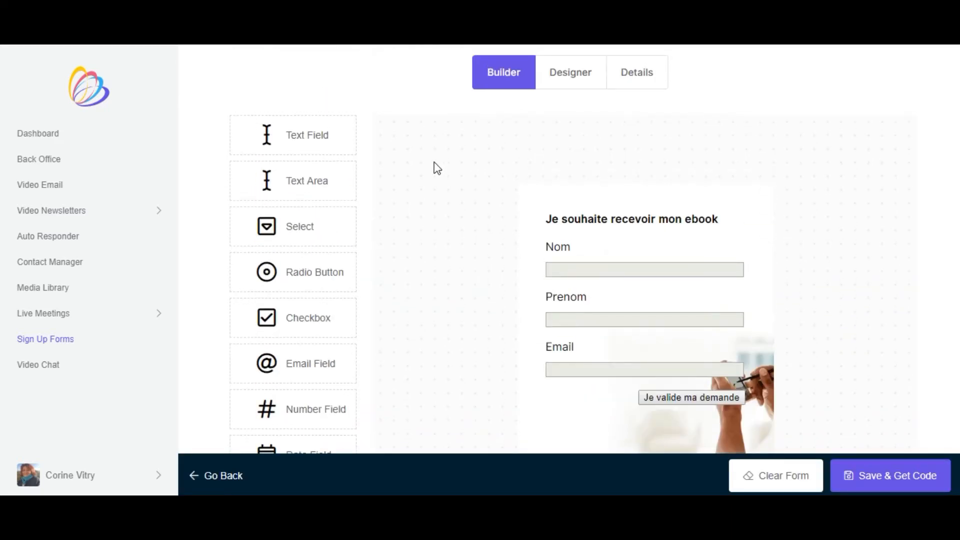
{"action": "scroll", "coordinate": [317, 150], "scroll_direction": "down", "scroll_amount": 3}
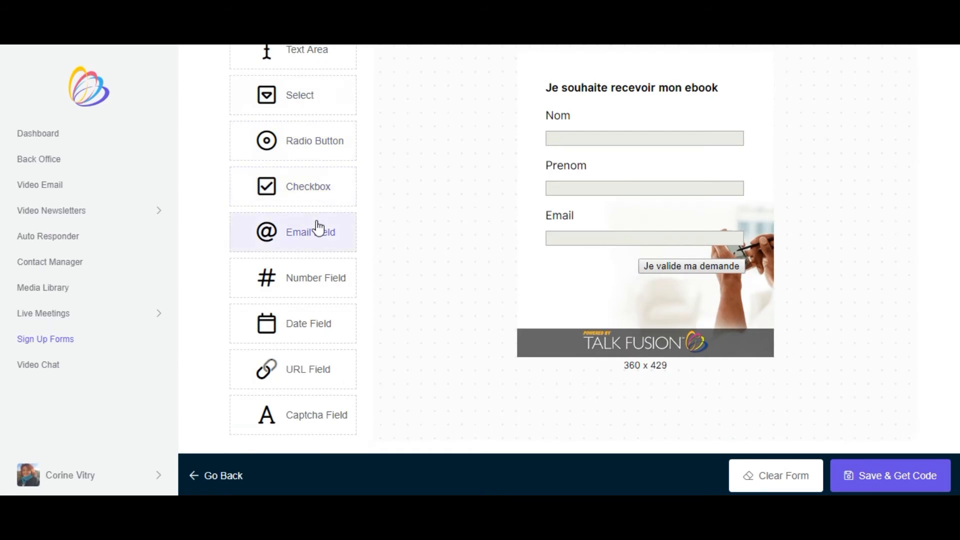
{"action": "scroll", "coordinate": [450, 180], "scroll_direction": "up", "scroll_amount": 3}
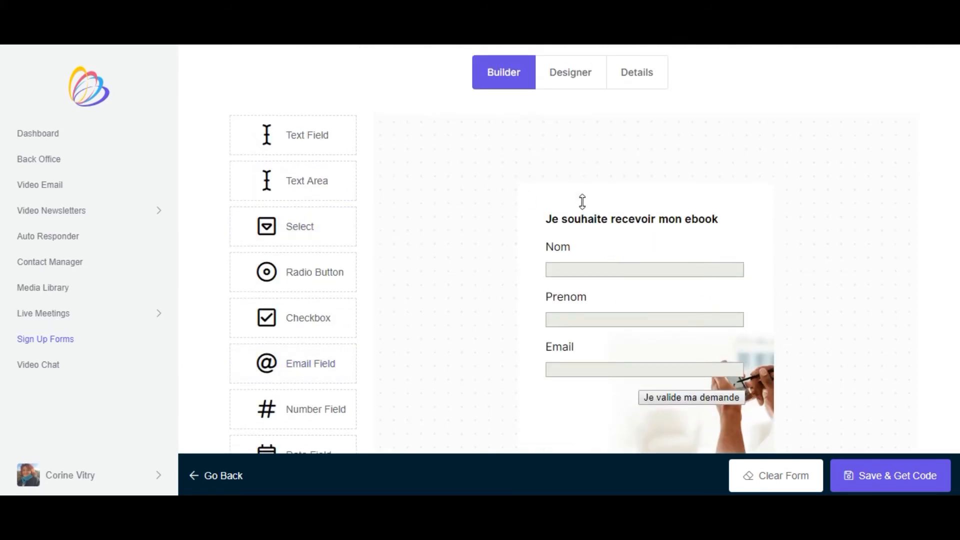
{"action": "left_click", "coordinate": [560, 71]}
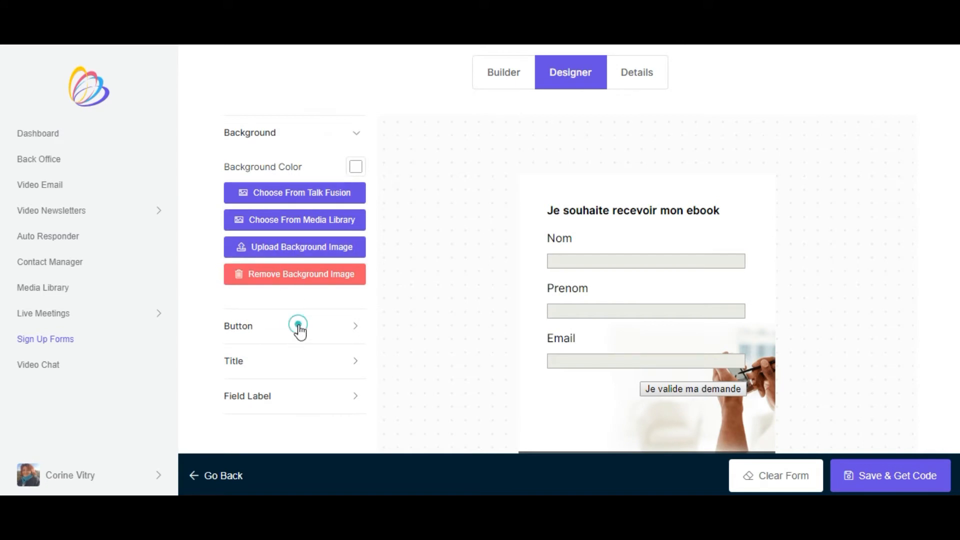
{"action": "scroll", "coordinate": [327, 344], "scroll_direction": "down", "scroll_amount": 2}
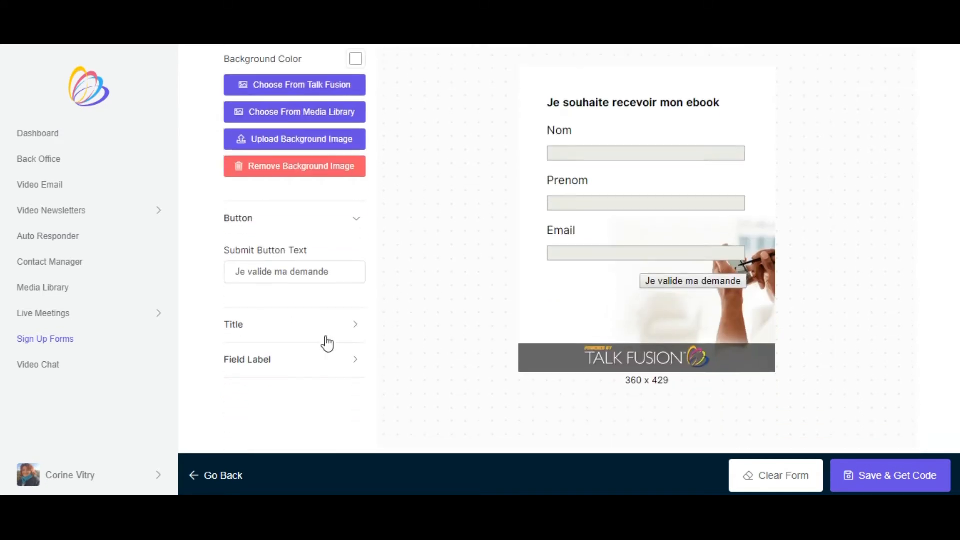
{"action": "left_click", "coordinate": [321, 320]}
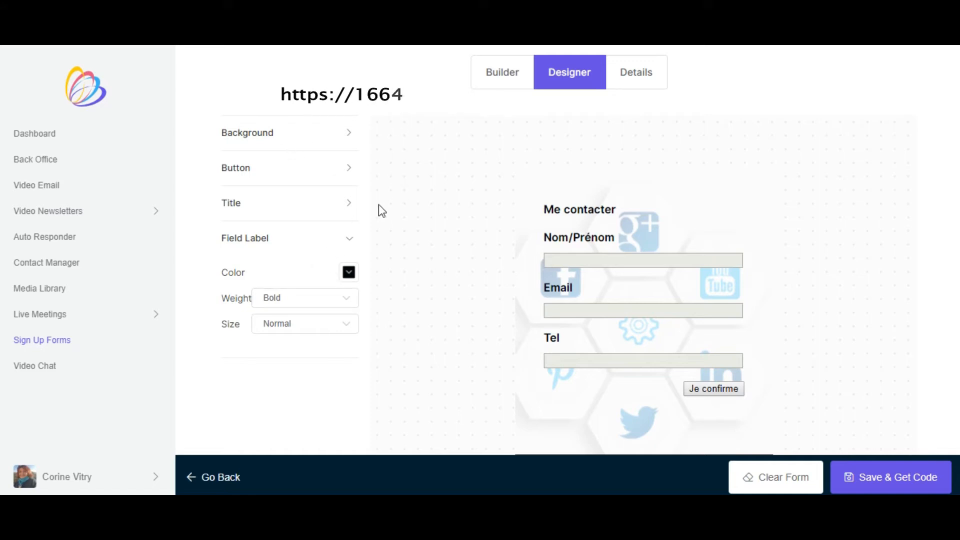
- Review the "Me contacter" form's details, including contact information, custom opt-in message, subscriber list, follow-up campaign and notification setting
{"action": "left_click", "coordinate": [629, 79]}
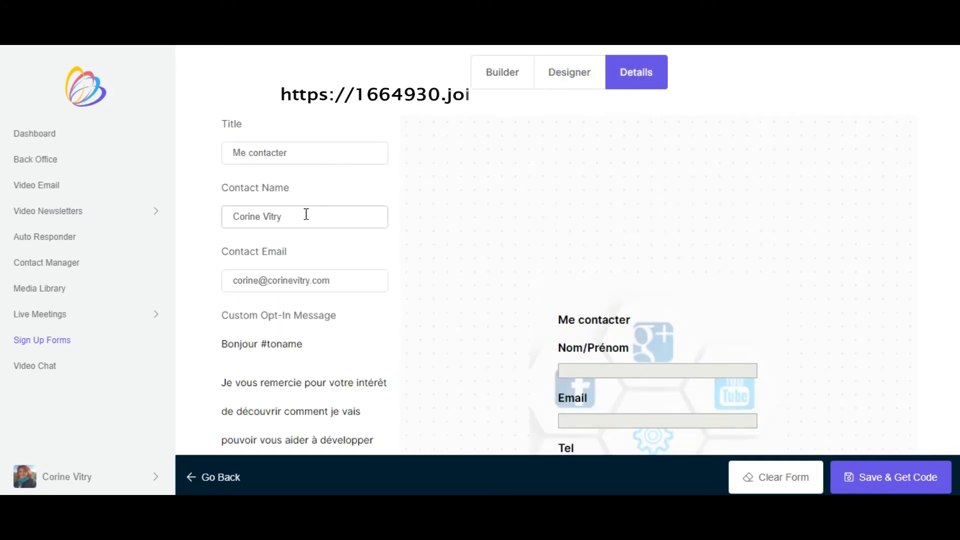
{"action": "scroll", "coordinate": [307, 214], "scroll_direction": "down", "scroll_amount": 2}
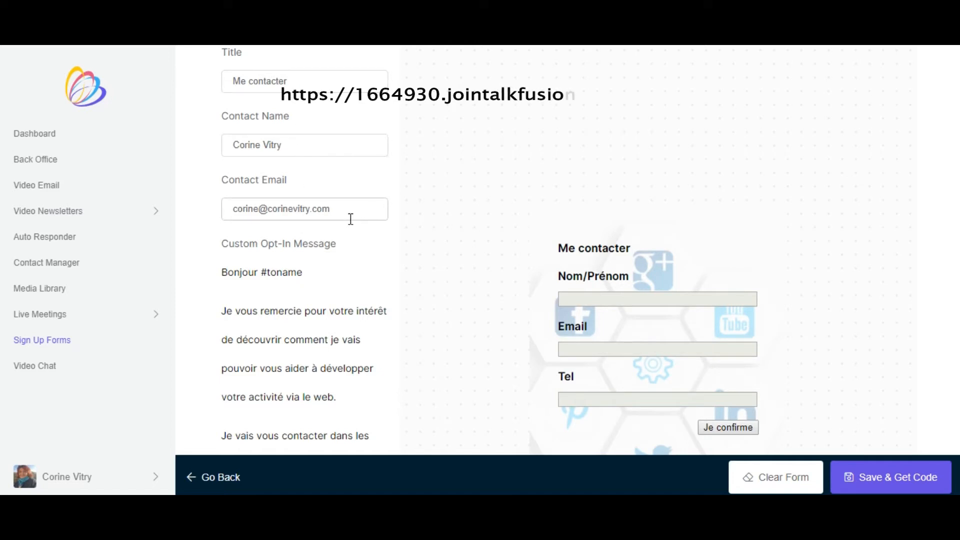
{"action": "scroll", "coordinate": [367, 249], "scroll_direction": "down", "scroll_amount": 2}
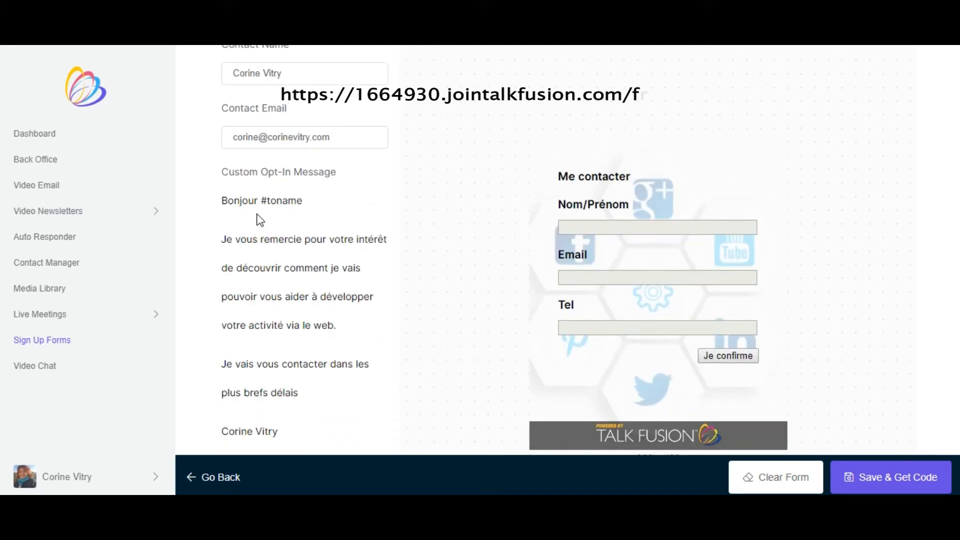
{"action": "scroll", "coordinate": [260, 215], "scroll_direction": "down", "scroll_amount": 4}
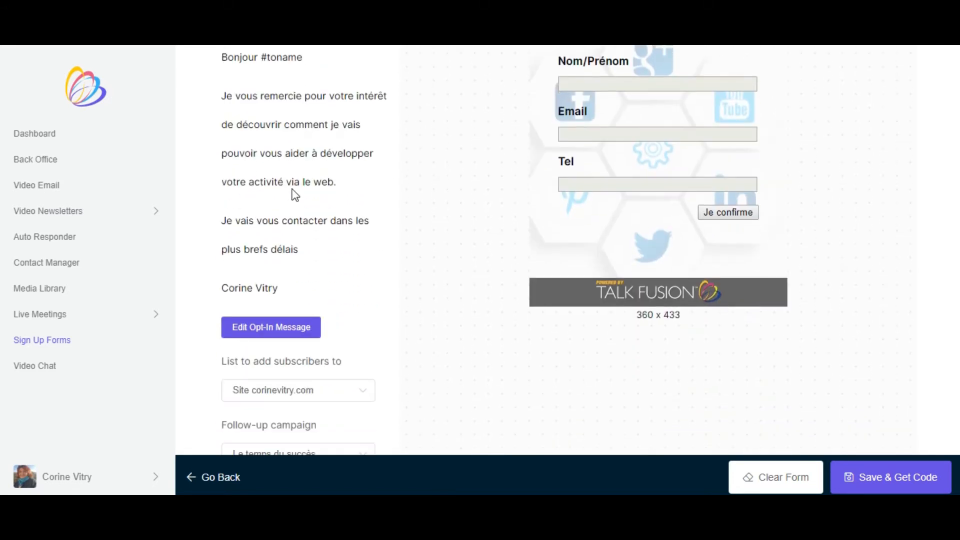
{"action": "scroll", "coordinate": [301, 232], "scroll_direction": "down", "scroll_amount": 1}
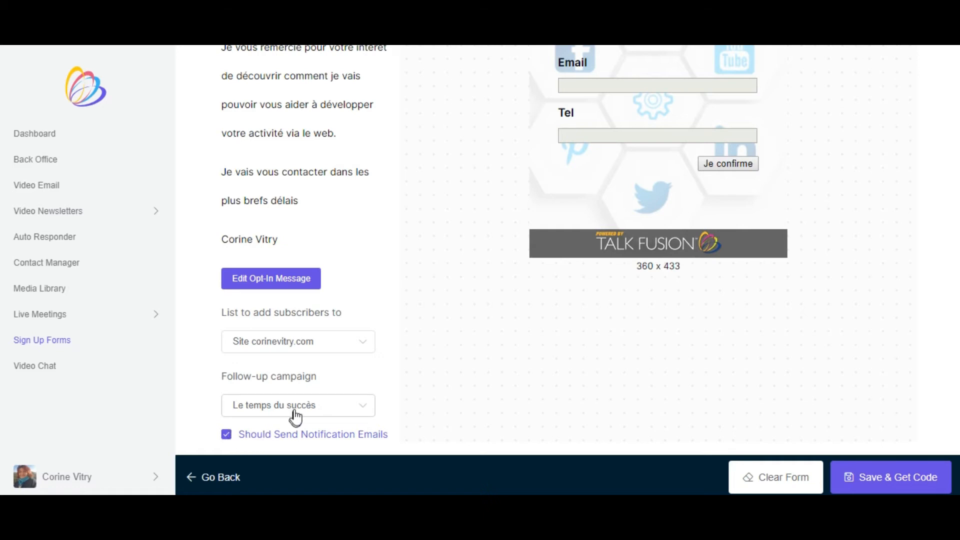
{"action": "scroll", "coordinate": [304, 380], "scroll_direction": "up", "scroll_amount": 7}
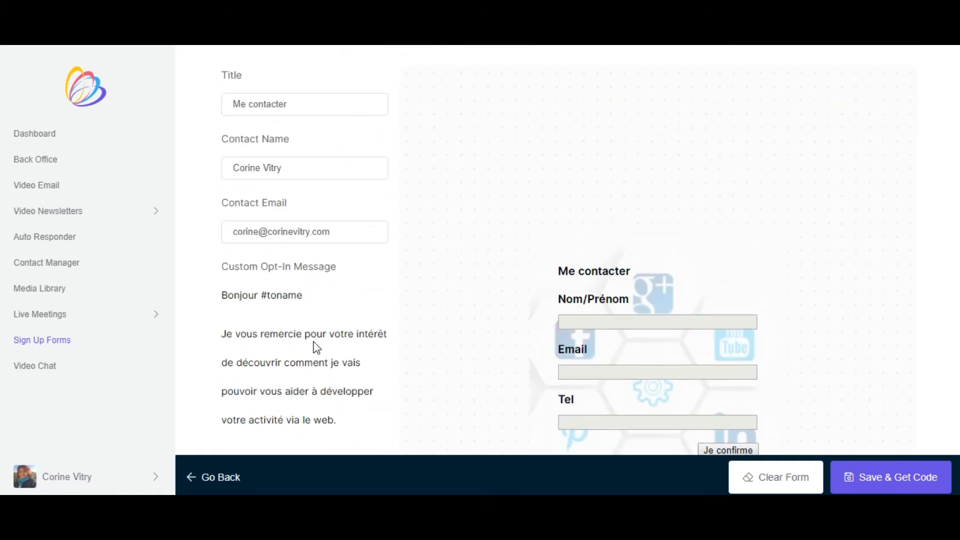
{"action": "scroll", "coordinate": [316, 346], "scroll_direction": "down", "scroll_amount": 7}
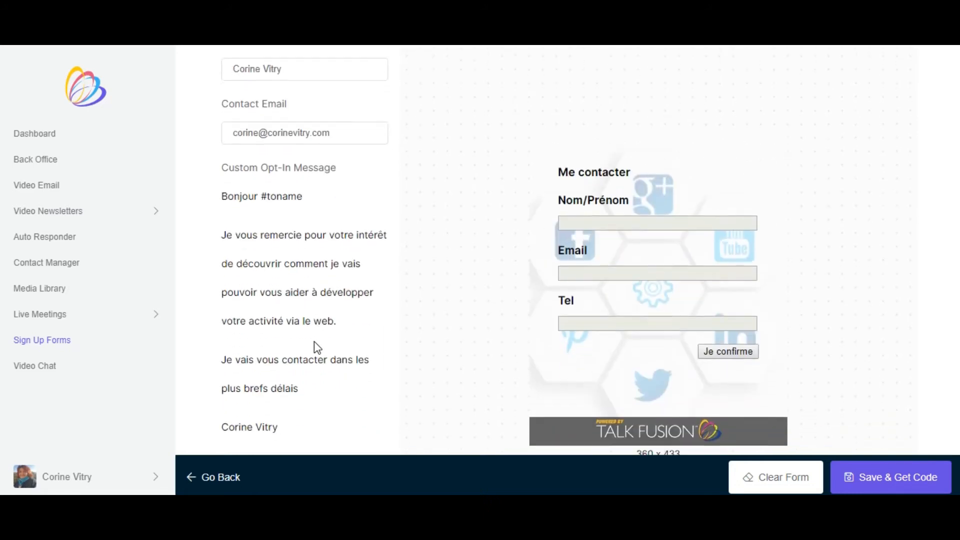
{"action": "scroll", "coordinate": [300, 345], "scroll_direction": "up", "scroll_amount": 1}
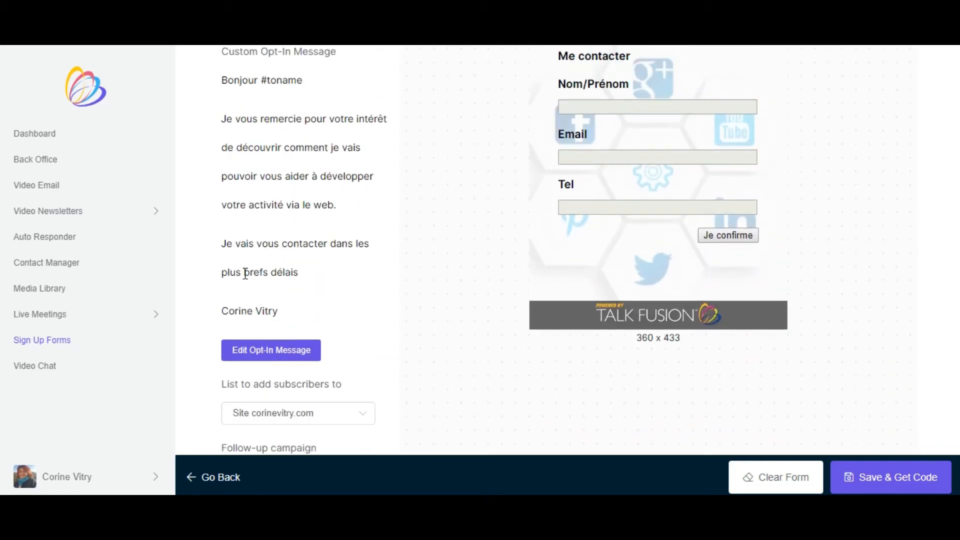
{"action": "scroll", "coordinate": [303, 270], "scroll_direction": "down", "scroll_amount": 1}
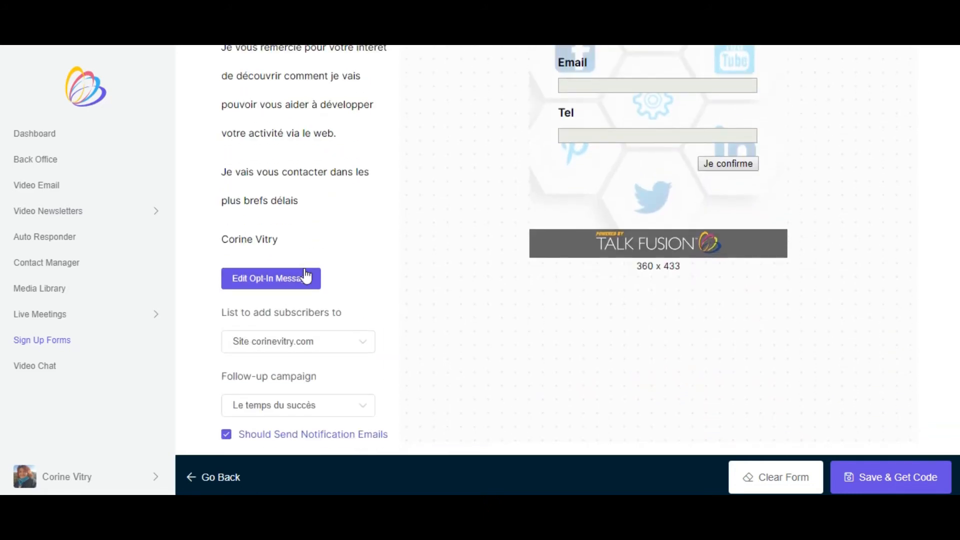
- Leave the sign-up form and open the Live Meetings calendar
{"action": "scroll", "coordinate": [300, 273], "scroll_direction": "up", "scroll_amount": 2}
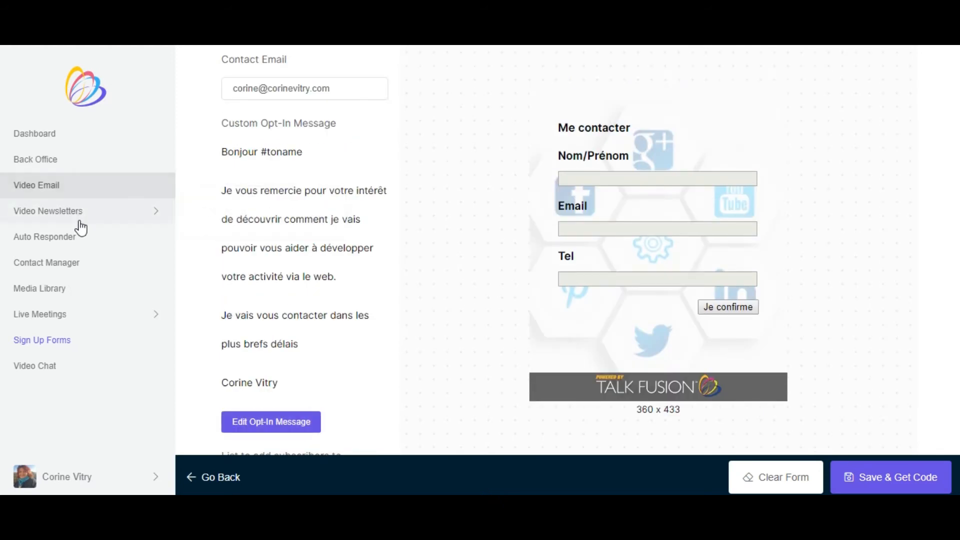
{"action": "mouse_move", "coordinate": [92, 314]}
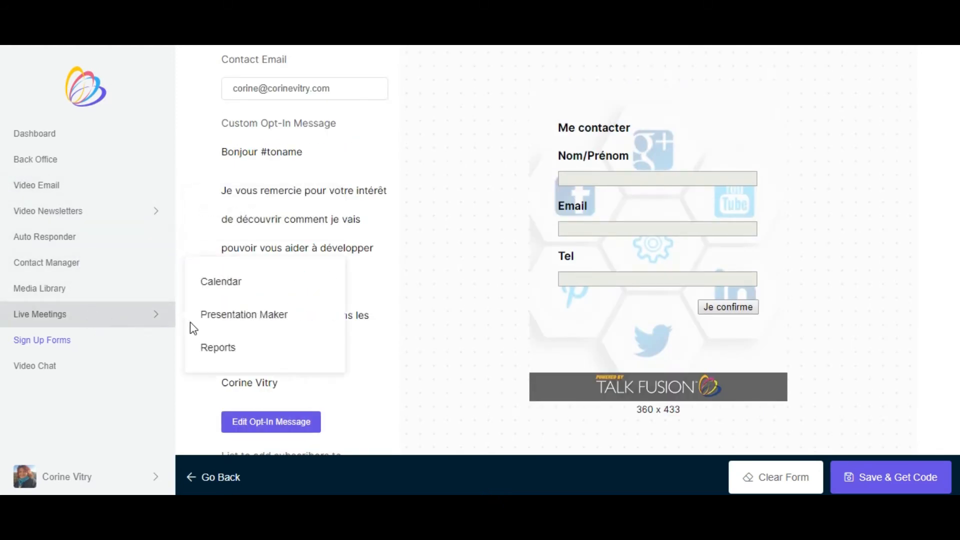
{"action": "left_click", "coordinate": [60, 314]}
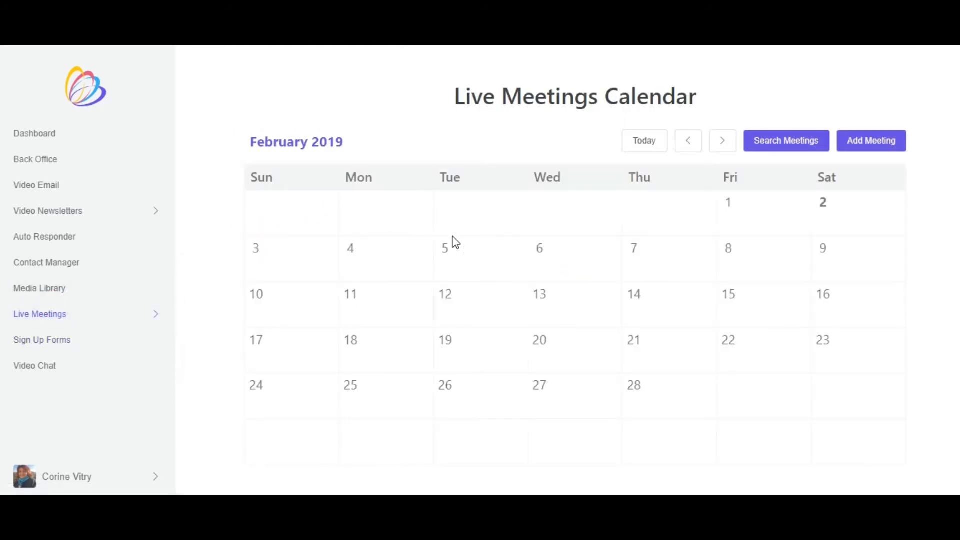
{"action": "left_click", "coordinate": [465, 253]}
{"action": "left_click", "coordinate": [664, 399]}
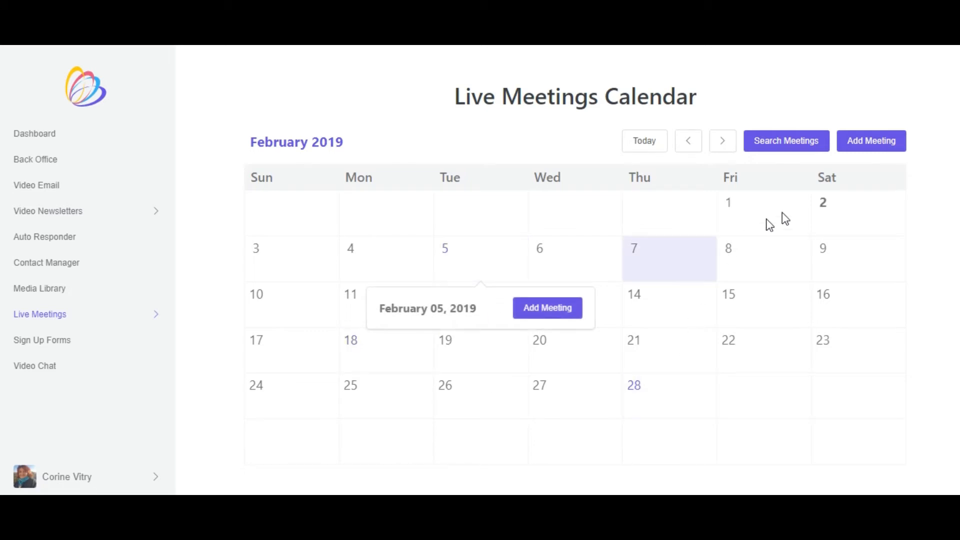
{"action": "left_click", "coordinate": [826, 215]}
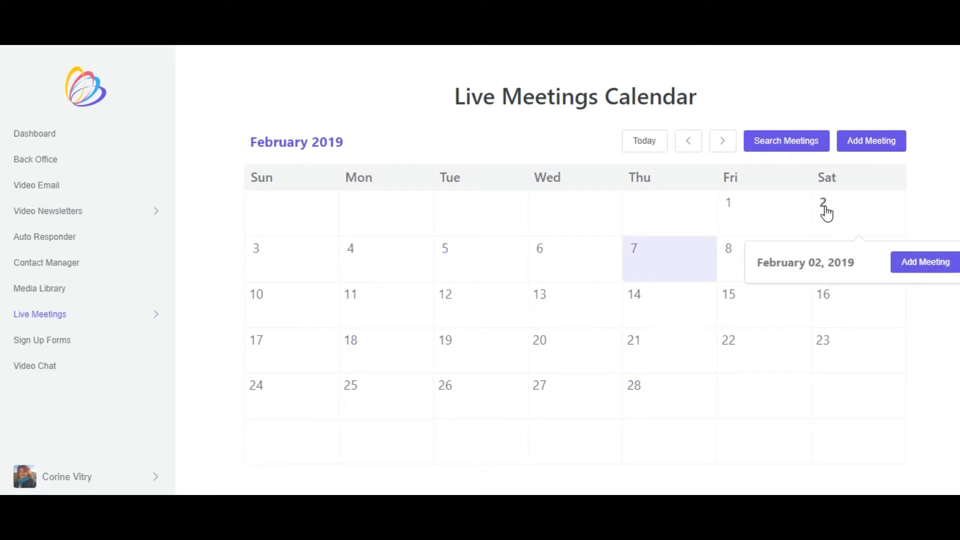
{"action": "left_click", "coordinate": [822, 206]}
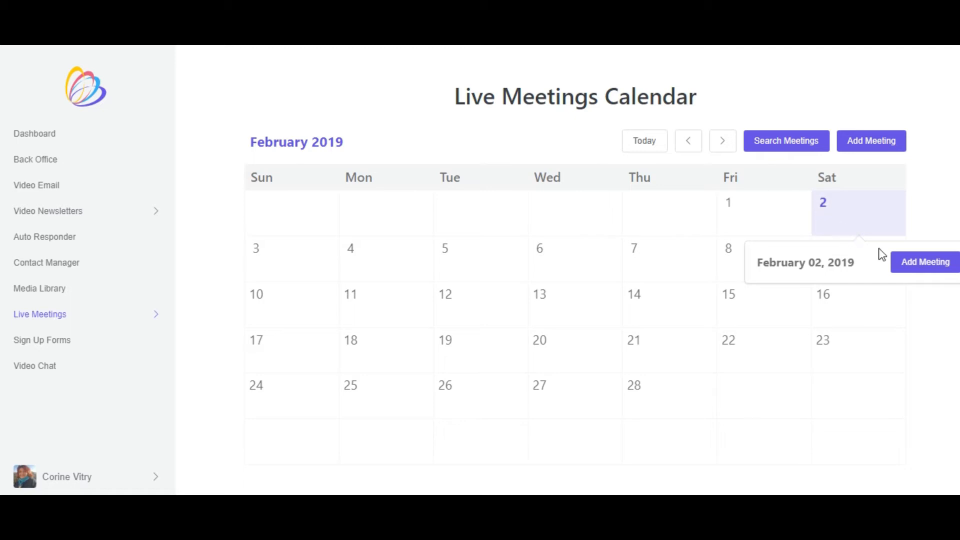
{"action": "left_click", "coordinate": [809, 207]}
{"action": "left_click", "coordinate": [831, 216]}
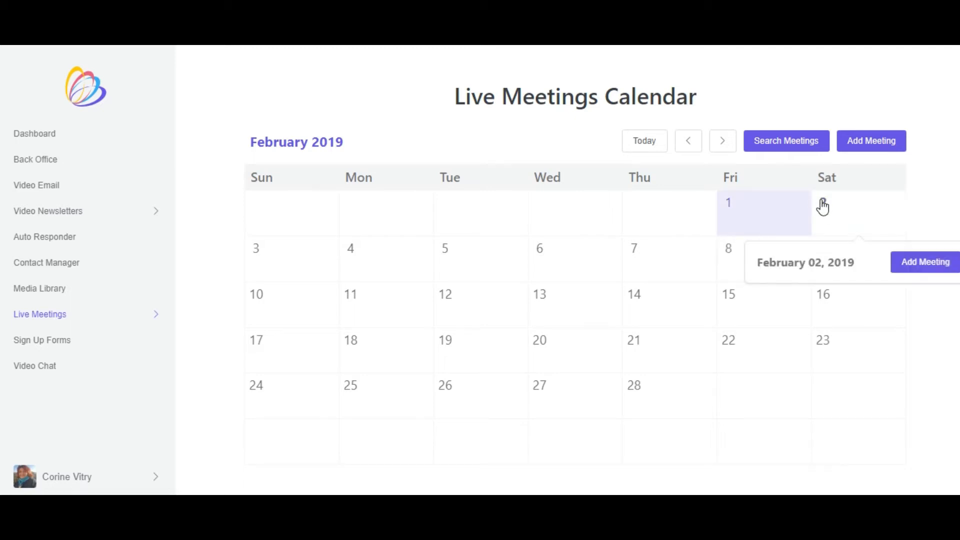
{"action": "left_click", "coordinate": [909, 268]}
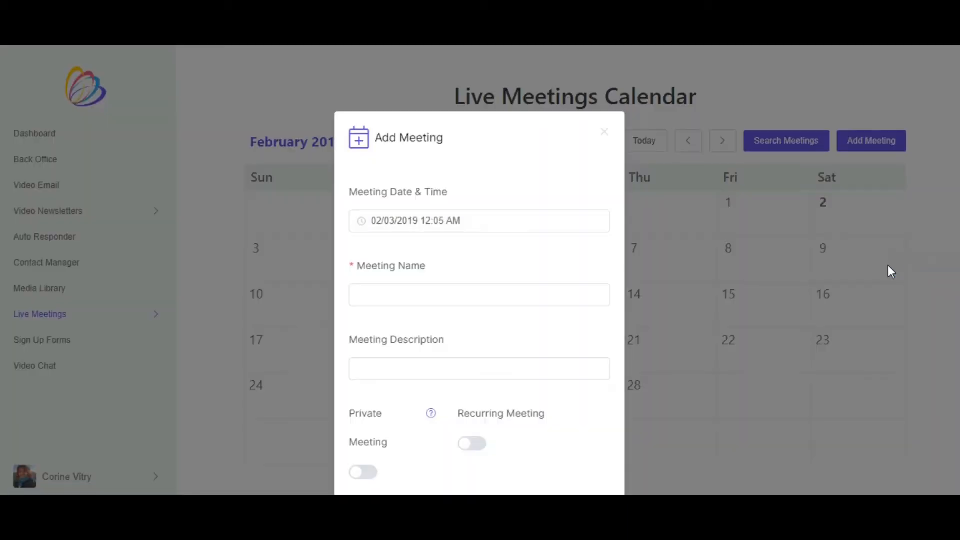
{"action": "scroll", "coordinate": [473, 252], "scroll_direction": "down", "scroll_amount": 2}
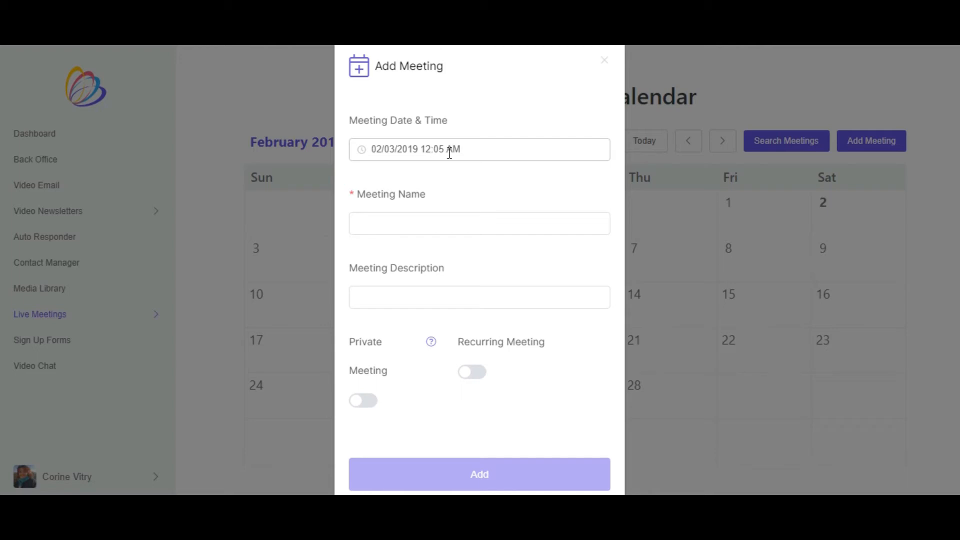
{"action": "left_click", "coordinate": [415, 226]}
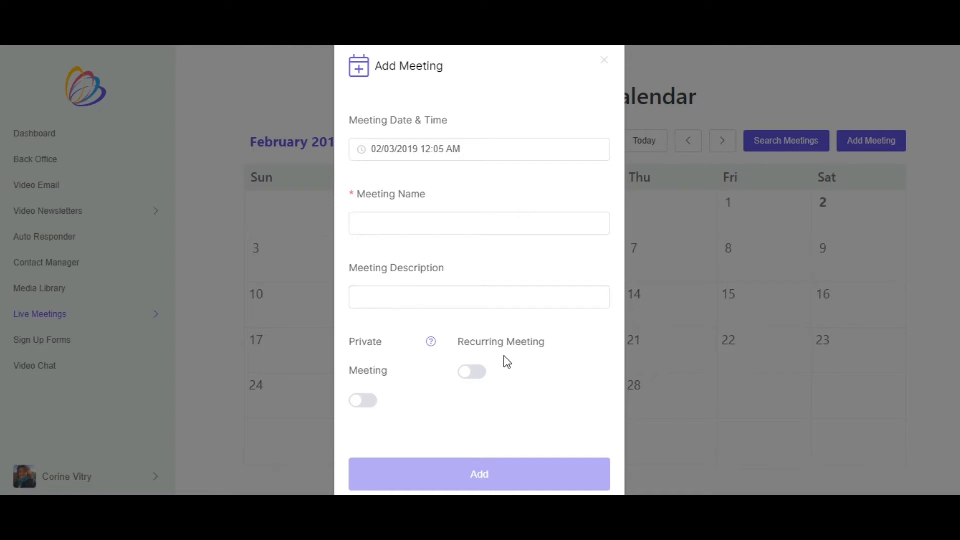
{"action": "scroll", "coordinate": [496, 386], "scroll_direction": "down", "scroll_amount": 1}
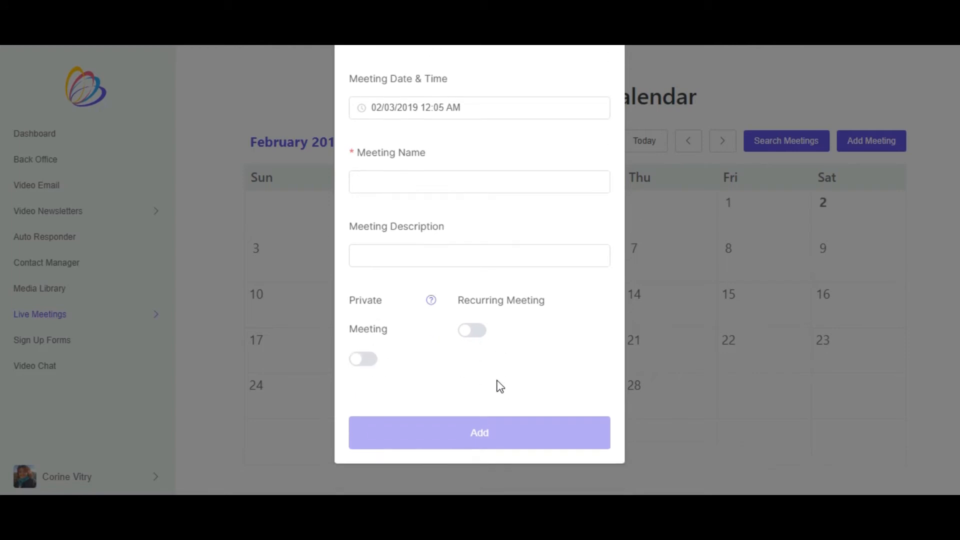
{"action": "scroll", "coordinate": [527, 285], "scroll_direction": "up", "scroll_amount": 3}
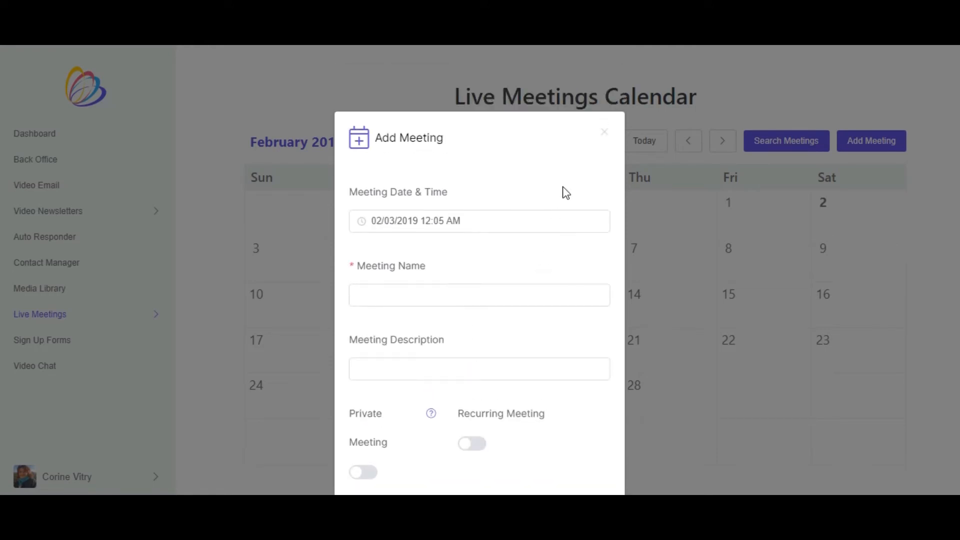
{"action": "left_click", "coordinate": [603, 133]}
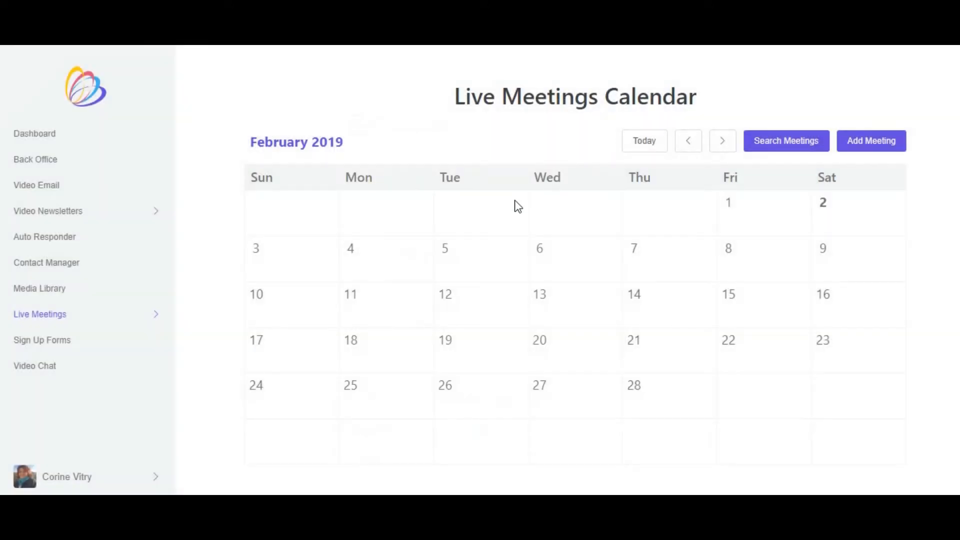
- Start adding a meeting from February 3, 2019 in the calendar and set its time to 05:00 PM
{"action": "left_click", "coordinate": [258, 254]}
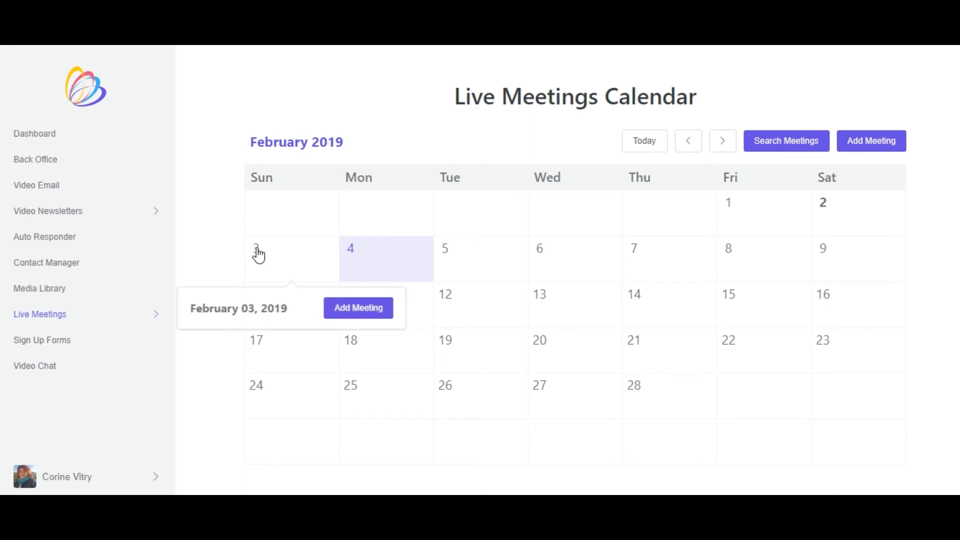
{"action": "left_click", "coordinate": [342, 308]}
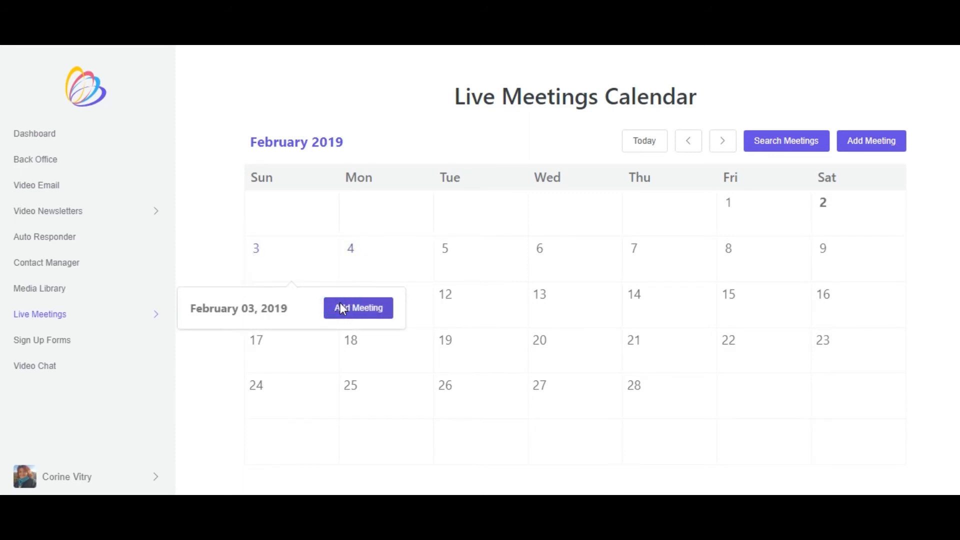
{"action": "left_click", "coordinate": [433, 218]}
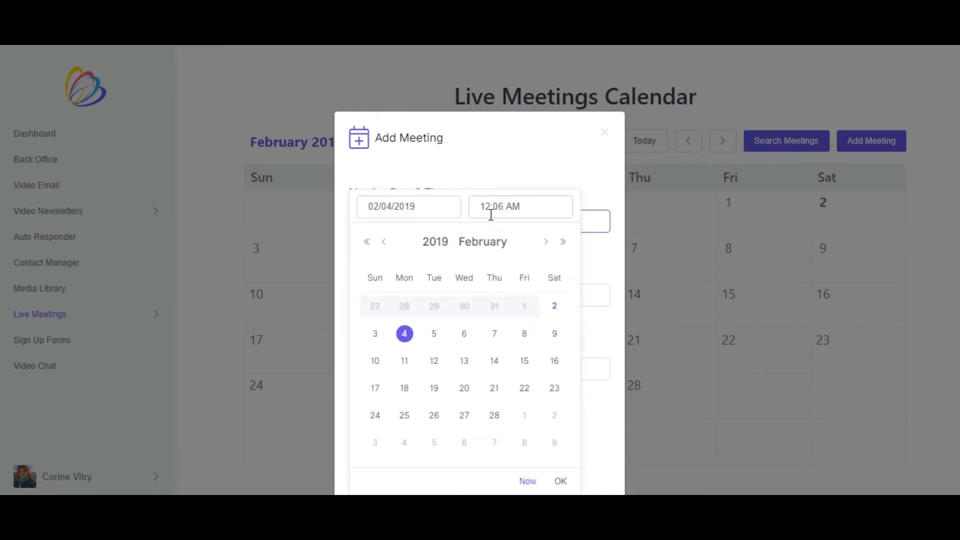
{"action": "key", "text": "BackSpace"}
{"action": "key", "text": "BackSpace"}
{"action": "key", "text": "BackSpace"}
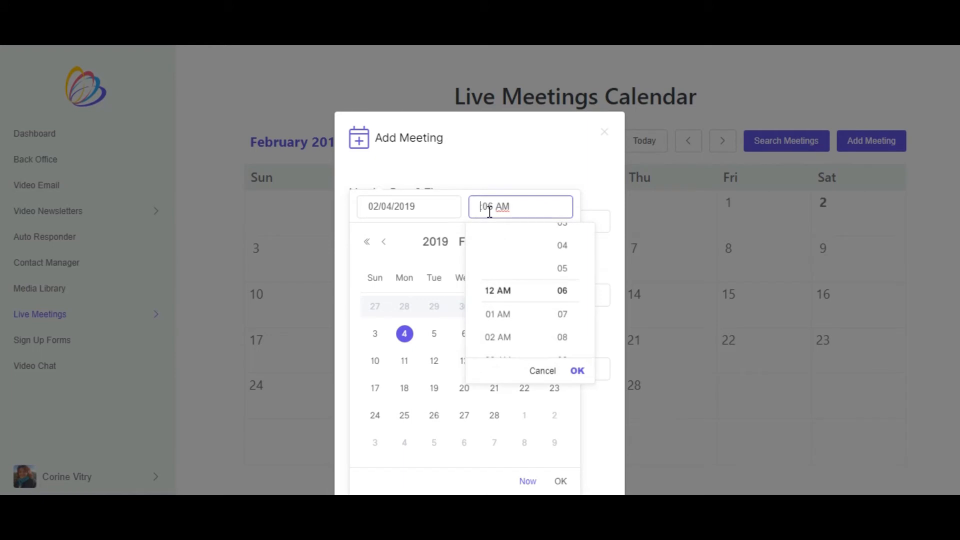
{"action": "type", "text": "05"}
{"action": "left_click", "coordinate": [502, 210]}
{"action": "key", "text": "BackSpace"}
{"action": "type", "text": "00"}
{"action": "left_click", "coordinate": [509, 208]}
{"action": "key", "text": "BackSpace"}
{"action": "left_click", "coordinate": [414, 259]}
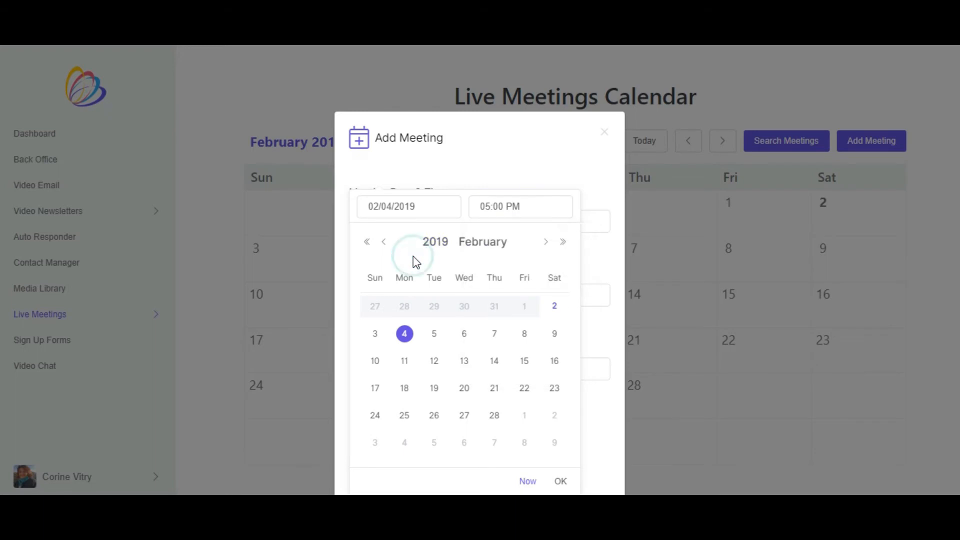
{"action": "left_click", "coordinate": [560, 483]}
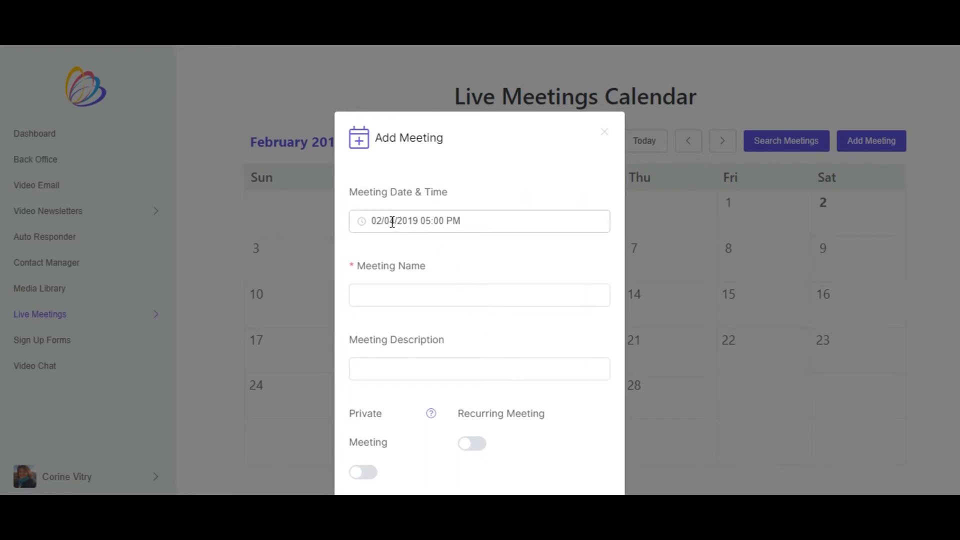
- Set the new meeting's date to 02/03/2019
{"action": "left_click", "coordinate": [393, 221]}
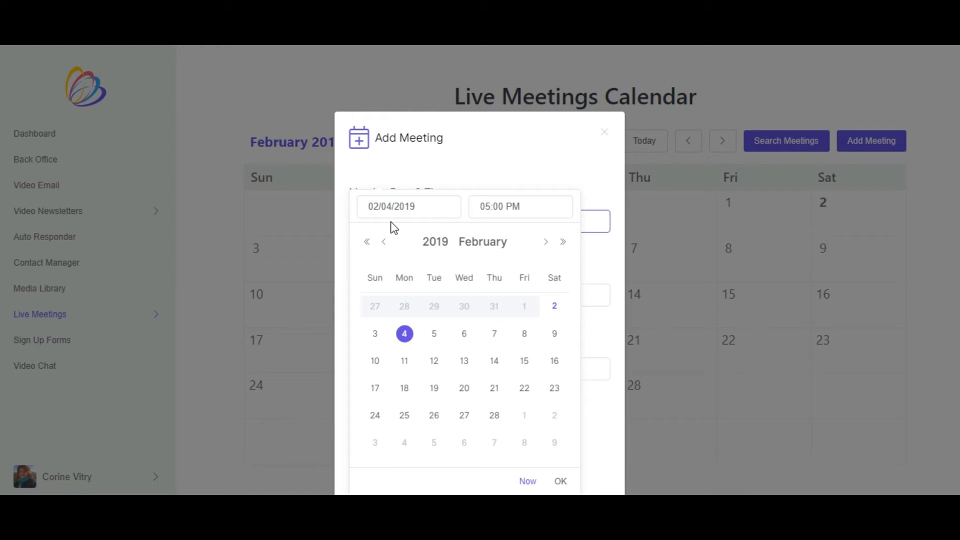
{"action": "left_click", "coordinate": [376, 335]}
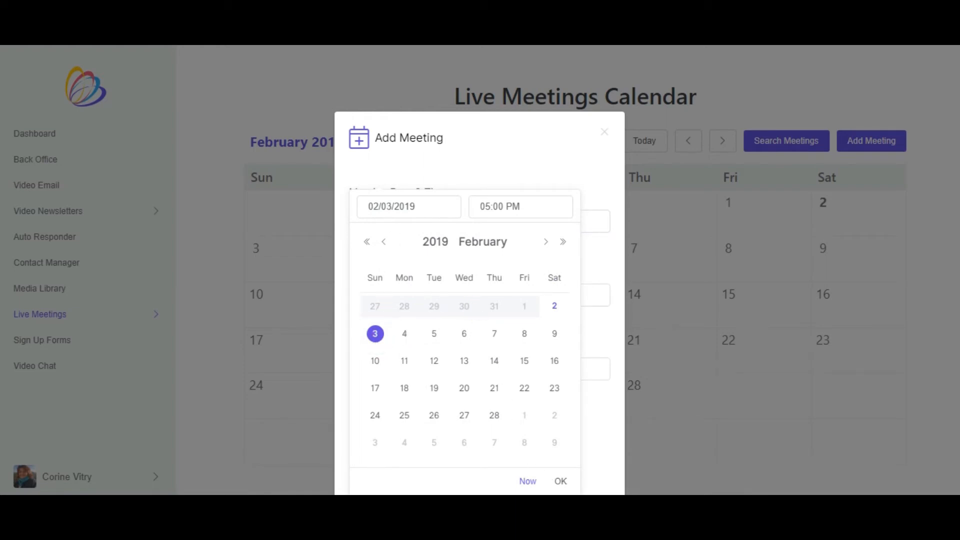
{"action": "left_click", "coordinate": [562, 485]}
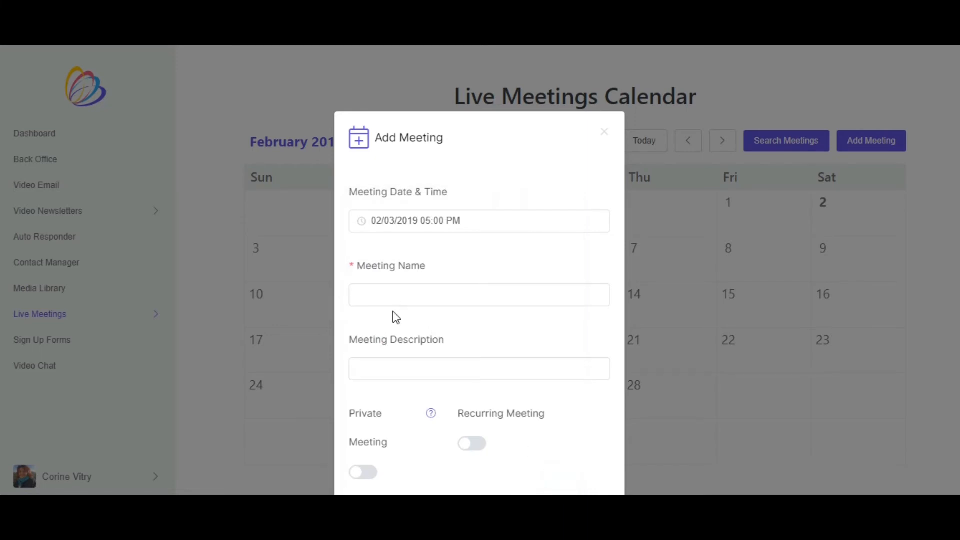
- Name the meeting "PRESENTATION DE LA SOLUTION TOUT EN UN DE TALKFUSION"
{"action": "left_click", "coordinate": [395, 299]}
{"action": "type", "text": "P"}
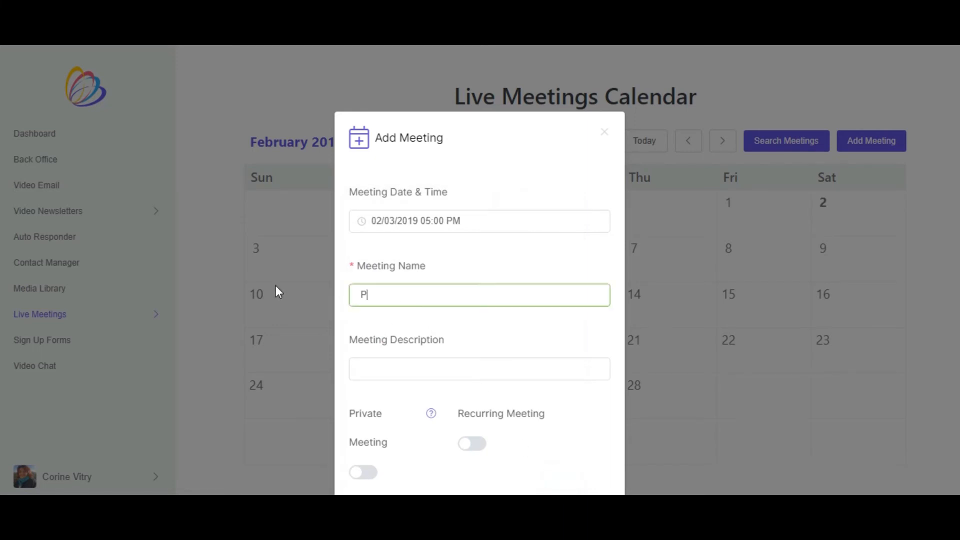
{"action": "type", "text": "RESENTATION DE"}
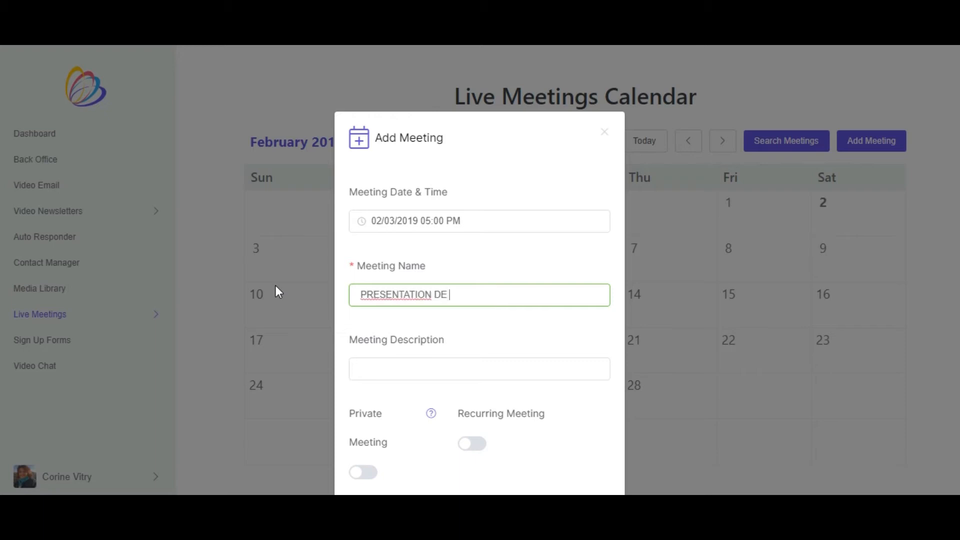
{"action": "type", "text": " LA SOLUTION TOUT EN UN DE TALKFUSION"}
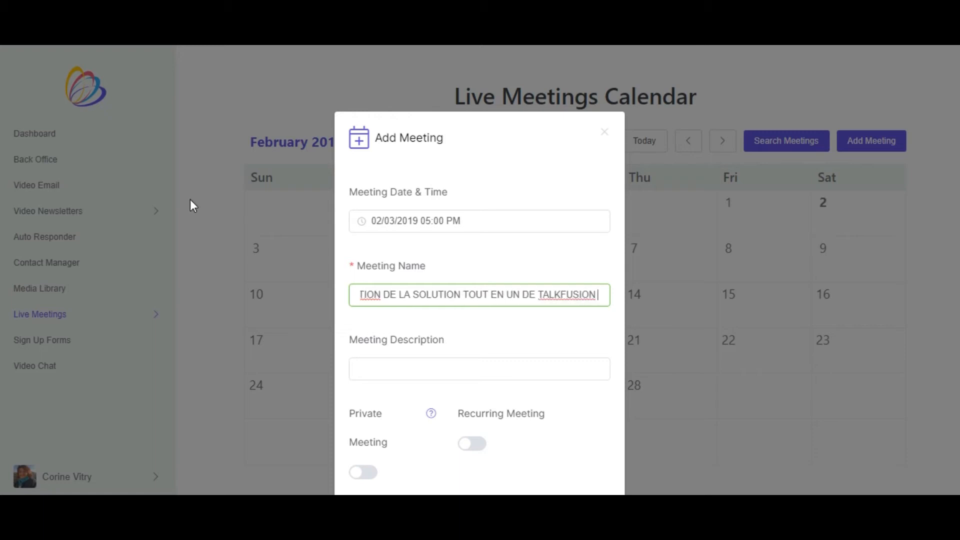
- Leave the meeting description empty and add the meeting to the calendar
{"action": "left_click", "coordinate": [372, 367]}
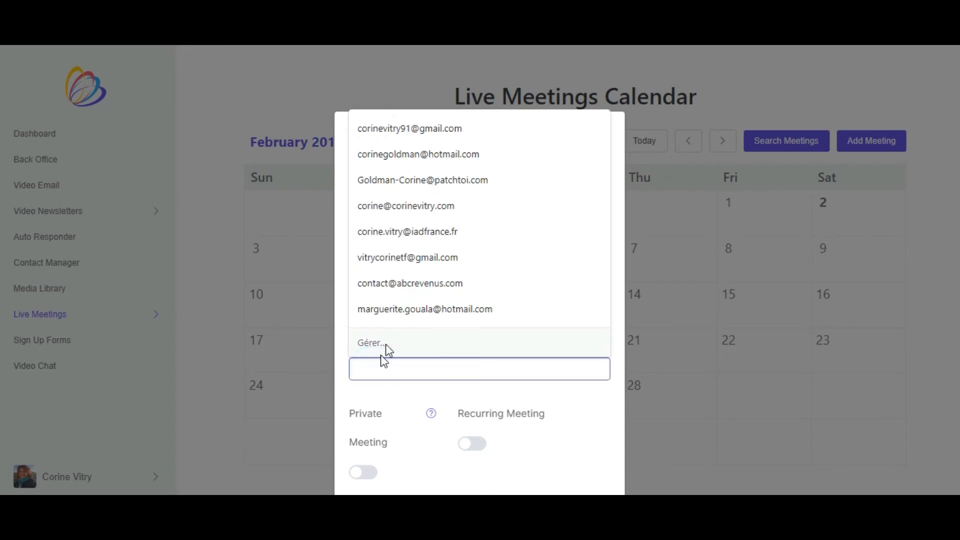
{"action": "left_click", "coordinate": [388, 392]}
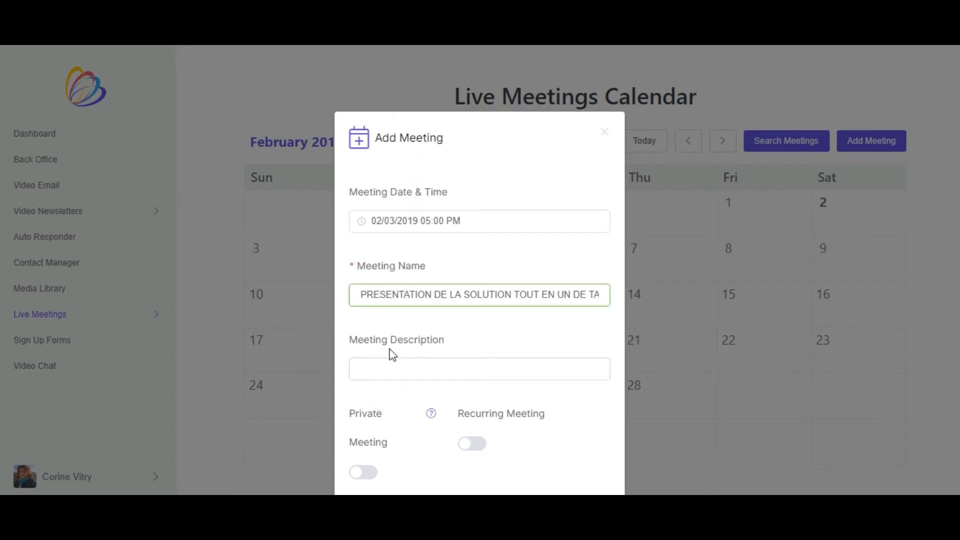
{"action": "scroll", "coordinate": [433, 354], "scroll_direction": "down", "scroll_amount": 3}
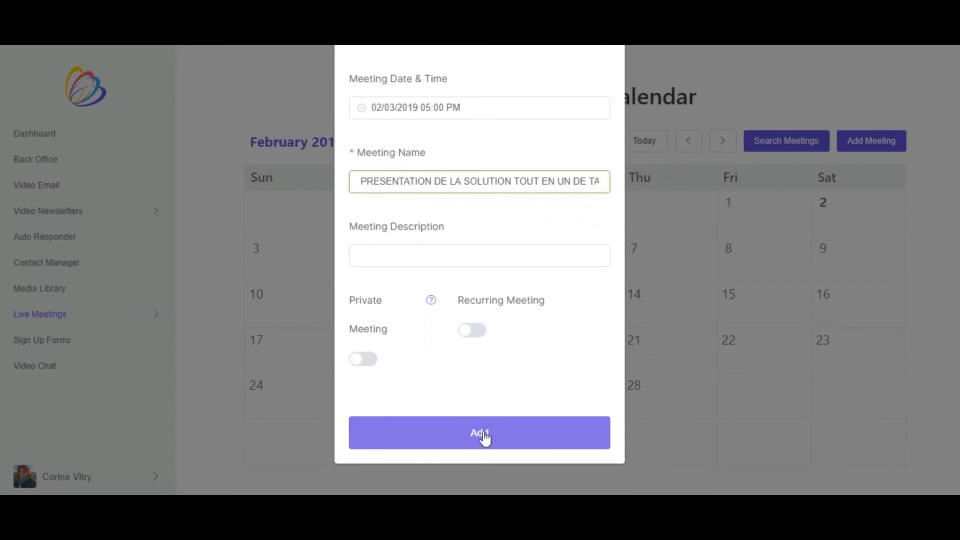
{"action": "left_click", "coordinate": [484, 436]}
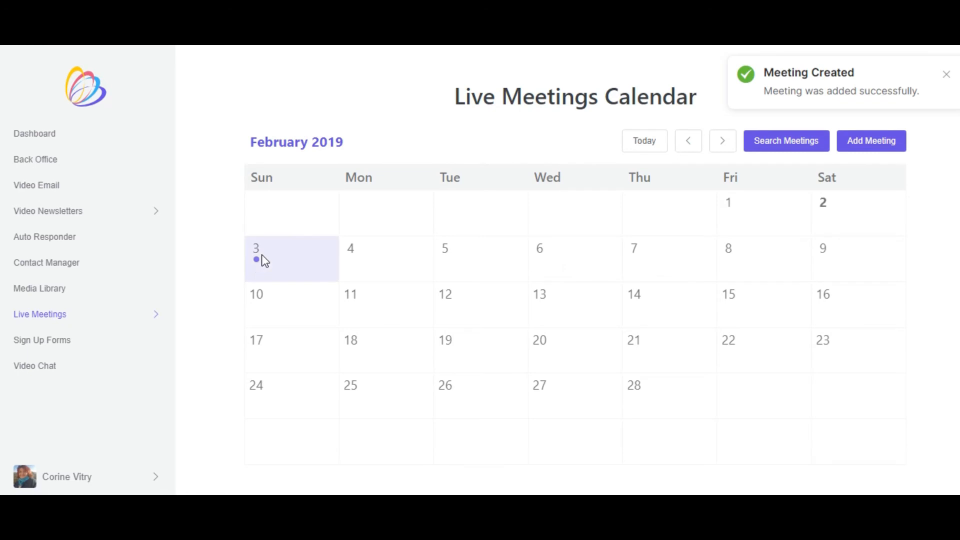
- Open the February 3 meeting's information and bring up its form for inviting people
{"action": "left_click", "coordinate": [257, 267]}
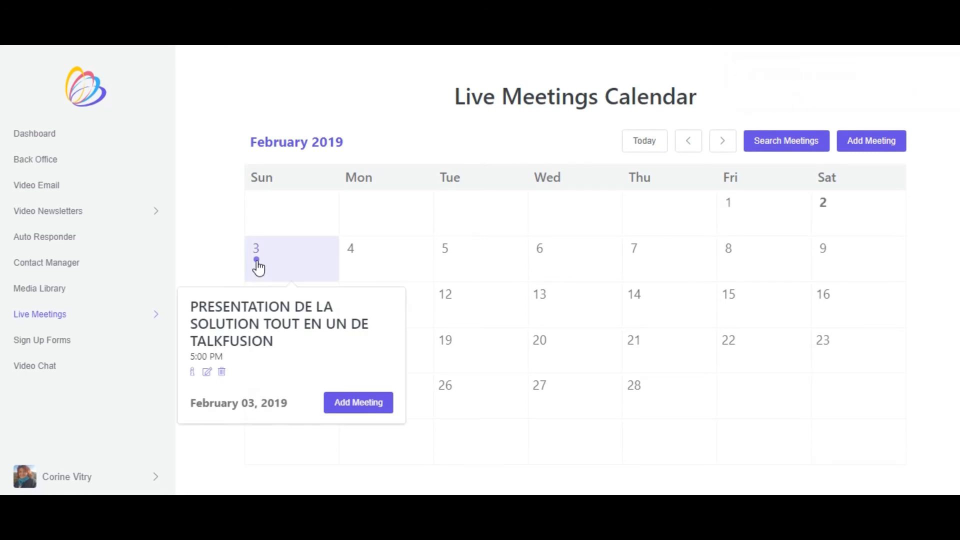
{"action": "left_click", "coordinate": [192, 373]}
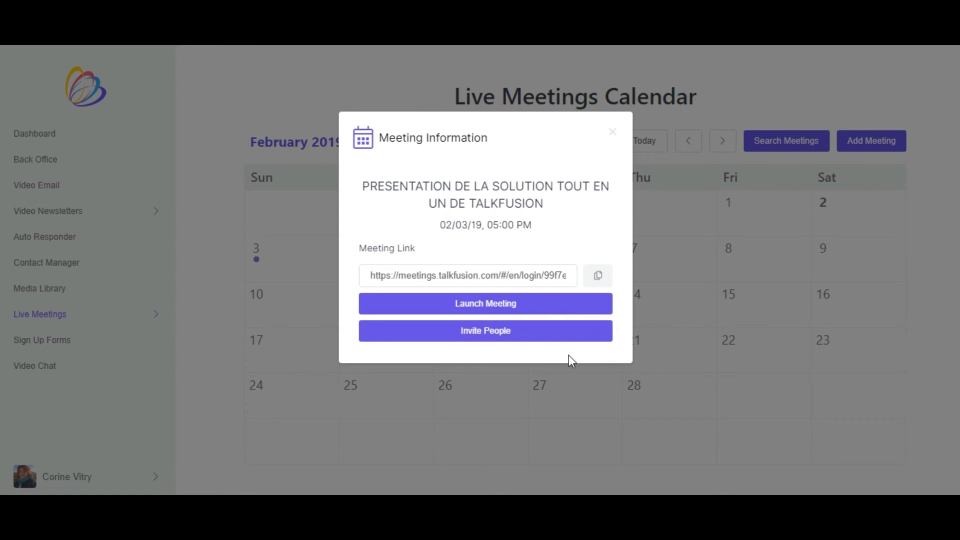
{"action": "left_click", "coordinate": [492, 332]}
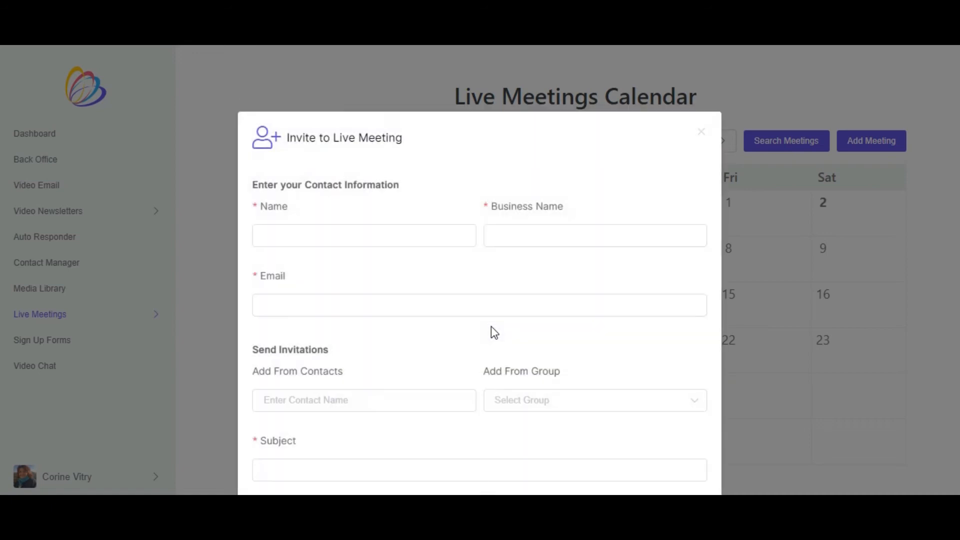
- Review the live meeting invitation form's contact information, contact and group recipients, subject and message fields
{"action": "scroll", "coordinate": [383, 280], "scroll_direction": "down", "scroll_amount": 5}
{"action": "scroll", "coordinate": [410, 320], "scroll_direction": "up", "scroll_amount": 1}
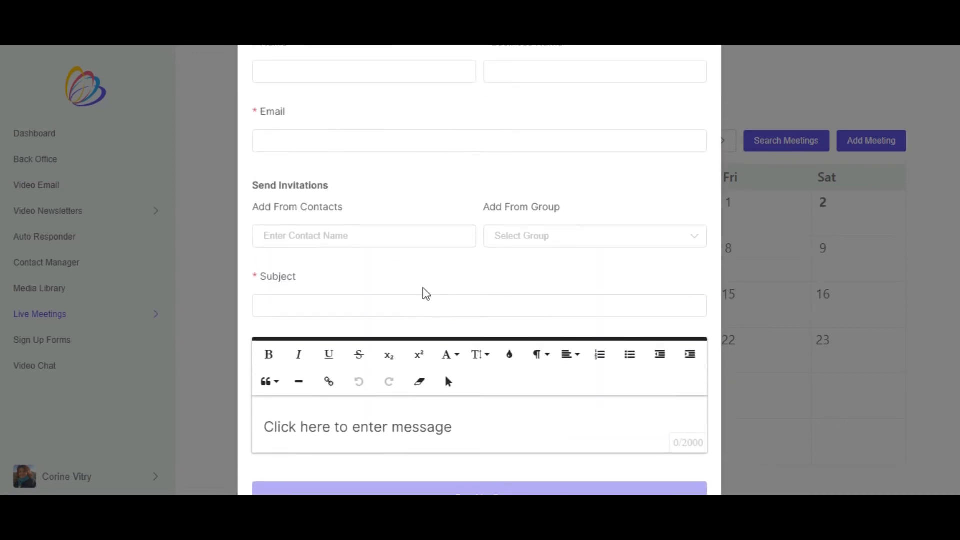
{"action": "scroll", "coordinate": [426, 294], "scroll_direction": "up", "scroll_amount": 2}
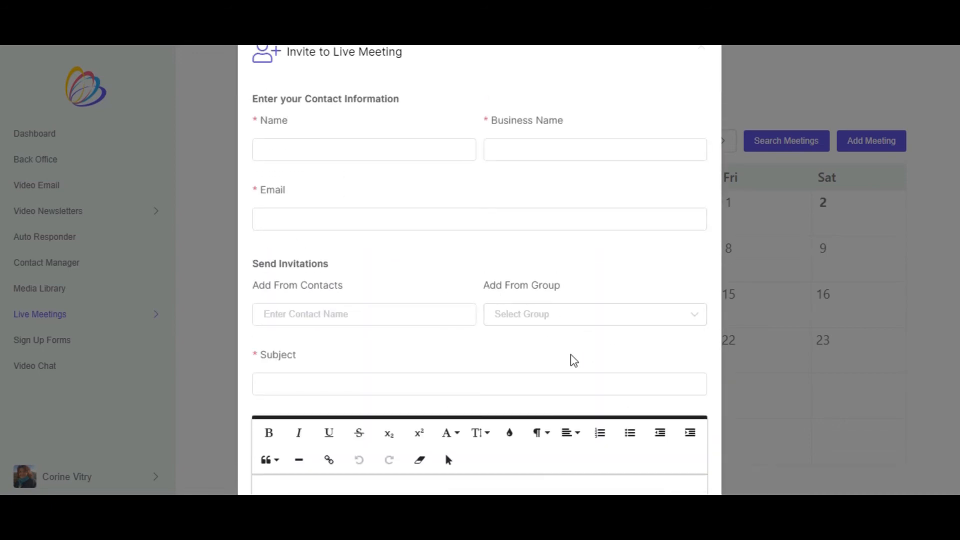
{"action": "scroll", "coordinate": [574, 361], "scroll_direction": "down", "scroll_amount": 3}
{"action": "scroll", "coordinate": [476, 360], "scroll_direction": "up", "scroll_amount": 5}
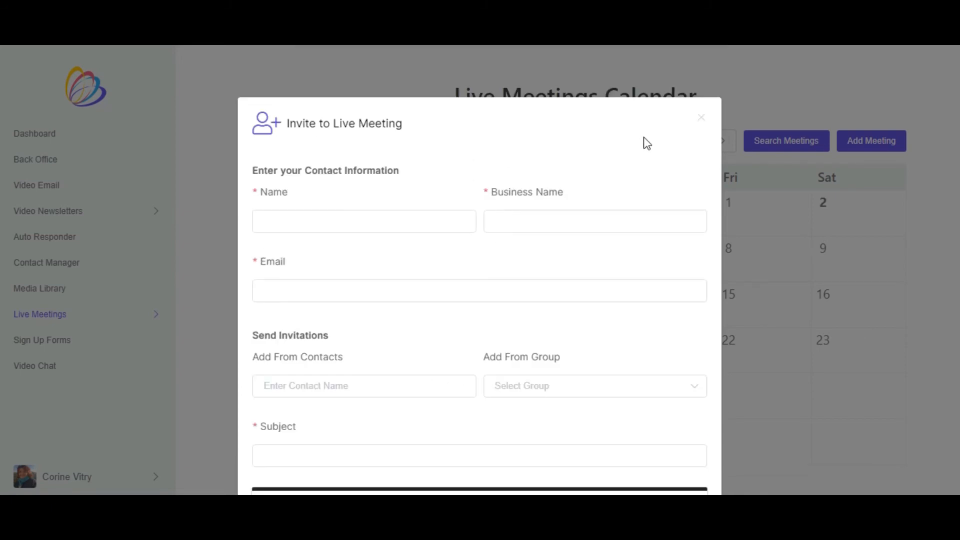
- Close the invitation form and launch the "PRESENTATION DE LA SOLUTION TOUT EN UN DE TALKFUSION" meeting
{"action": "left_click", "coordinate": [701, 117]}
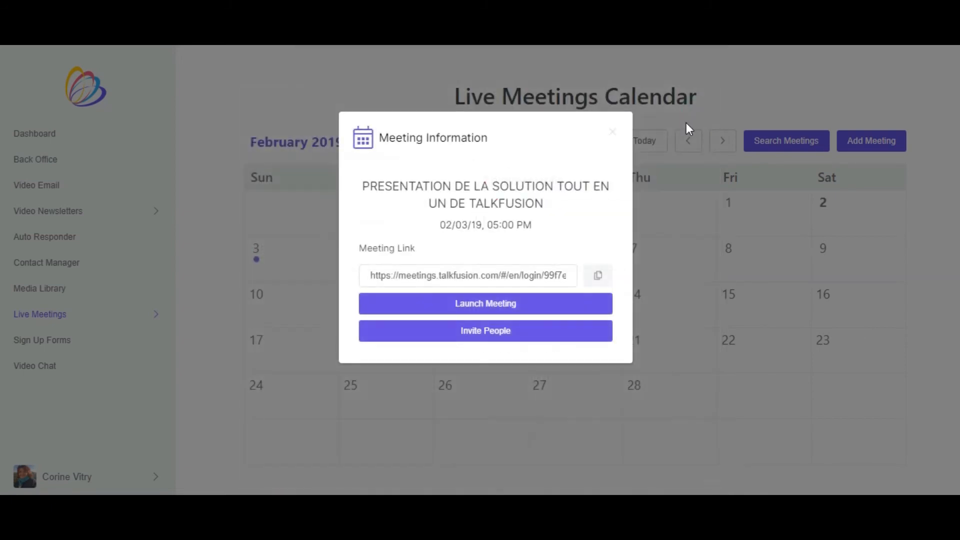
{"action": "left_click", "coordinate": [489, 306]}
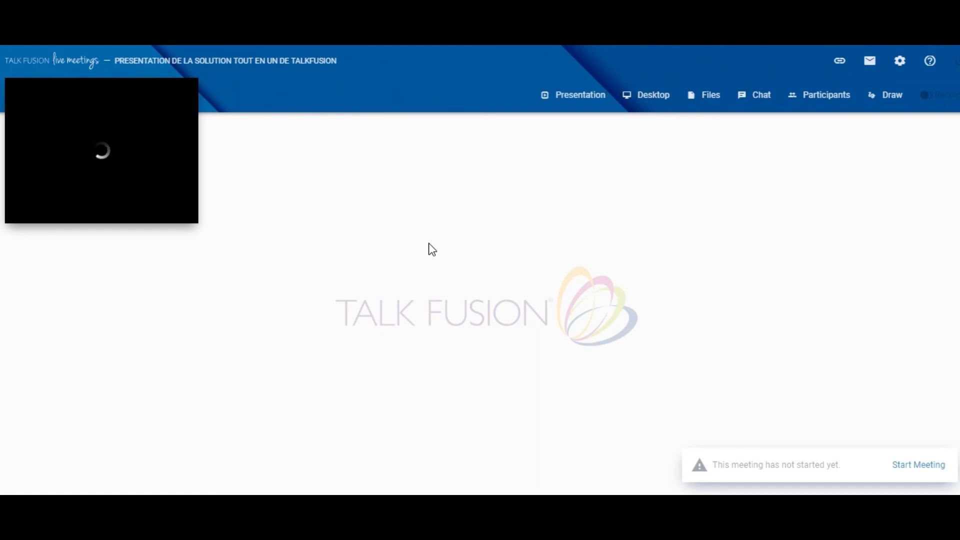
- Review the corporate and personal presentations that can be shared with the meeting participants, and leave the selection
{"action": "left_click", "coordinate": [579, 94]}
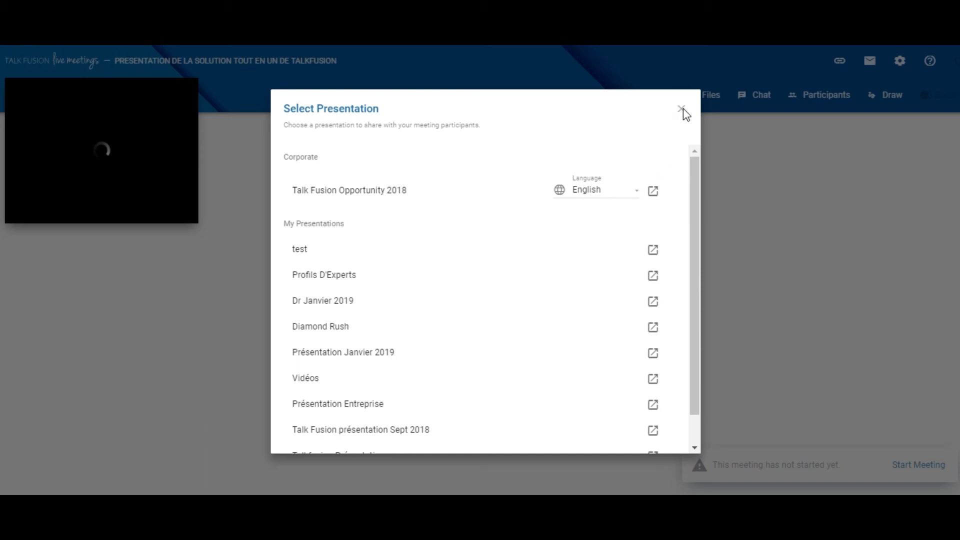
{"action": "scroll", "coordinate": [653, 300], "scroll_direction": "down", "scroll_amount": 1}
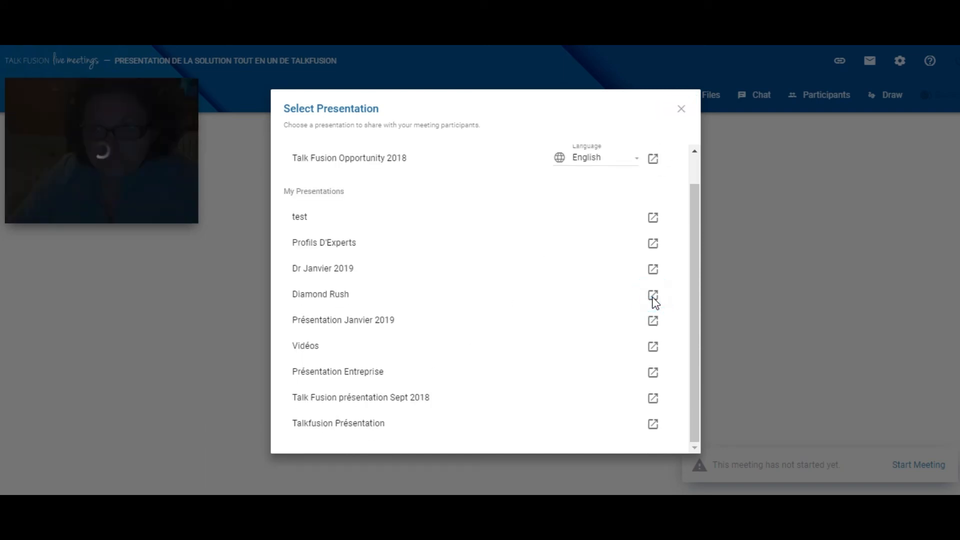
{"action": "left_click", "coordinate": [653, 298]}
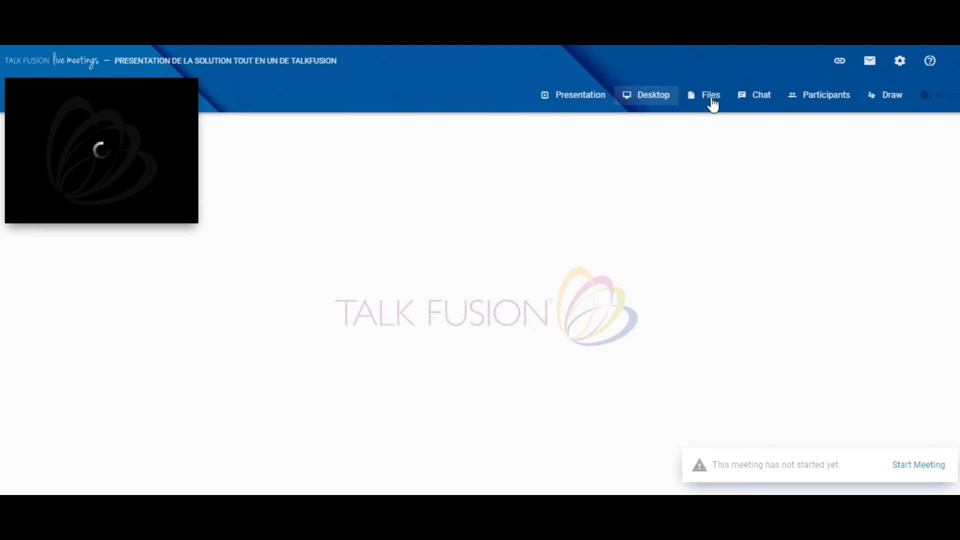
- Show the meeting room's Chat and Participants panels, and toggle the Draw tool
{"action": "left_click", "coordinate": [759, 103]}
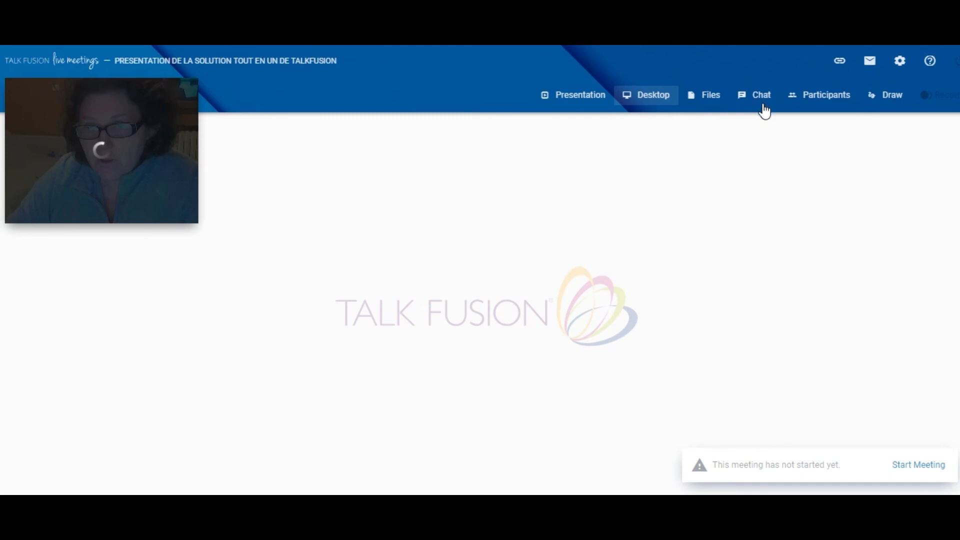
{"action": "left_click", "coordinate": [763, 106]}
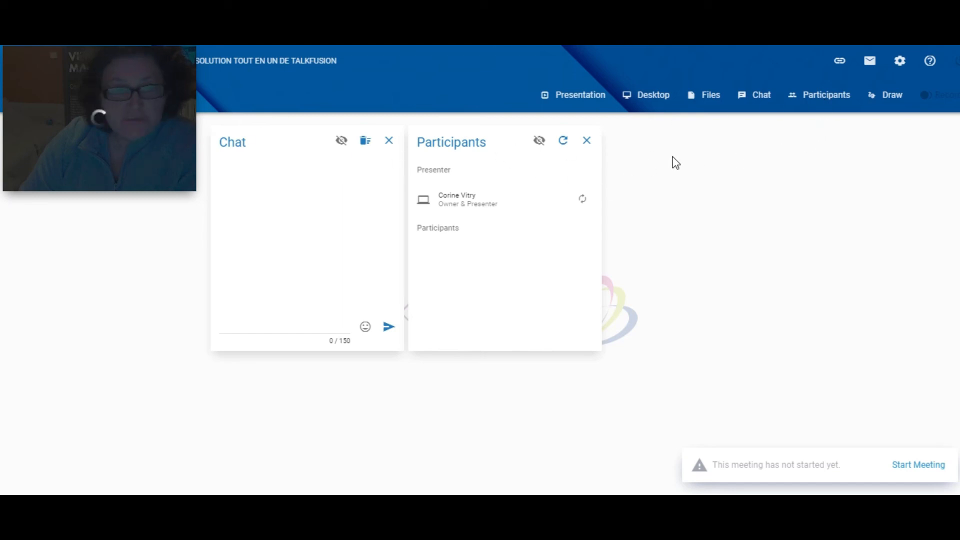
{"action": "left_click", "coordinate": [888, 101]}
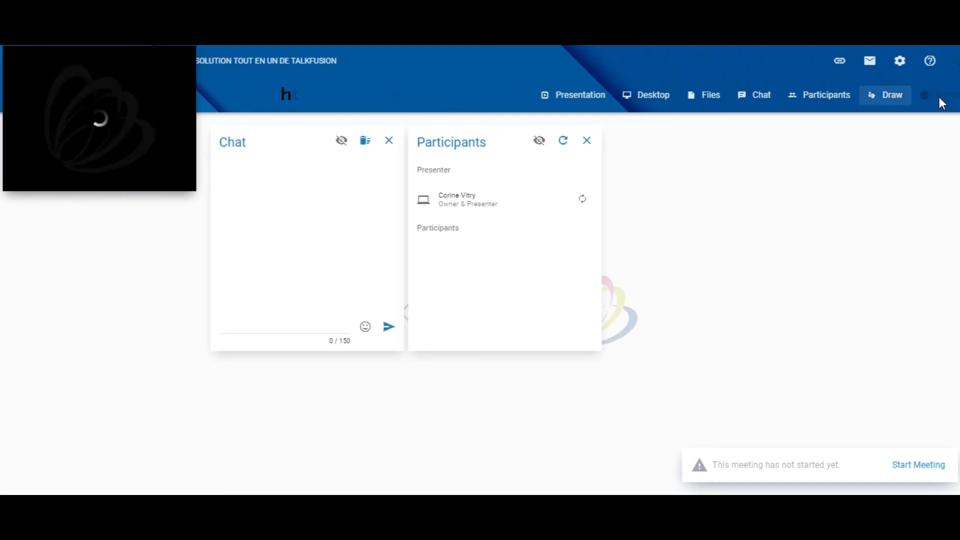
{"action": "left_click", "coordinate": [892, 103]}
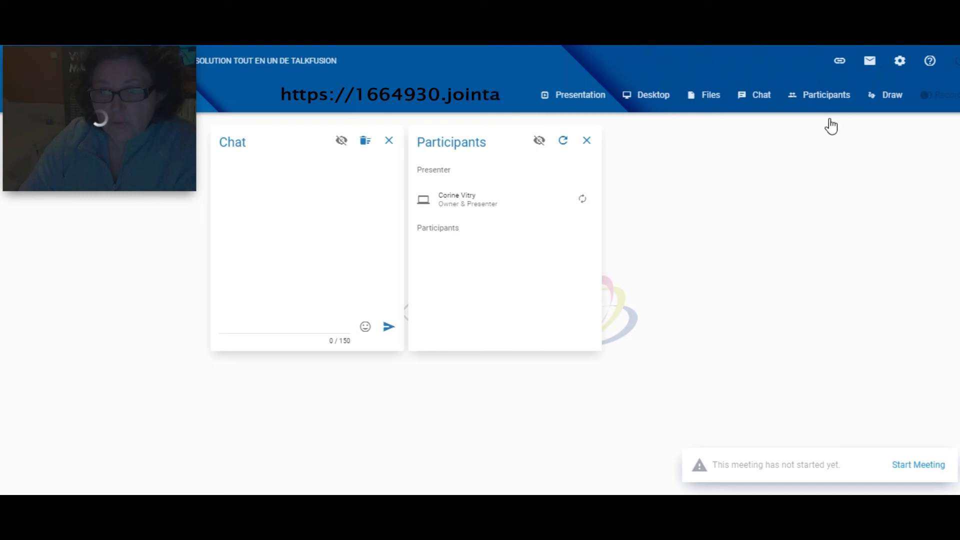
- Close the Participants and Chat panels in the meeting room
{"action": "left_click", "coordinate": [586, 140]}
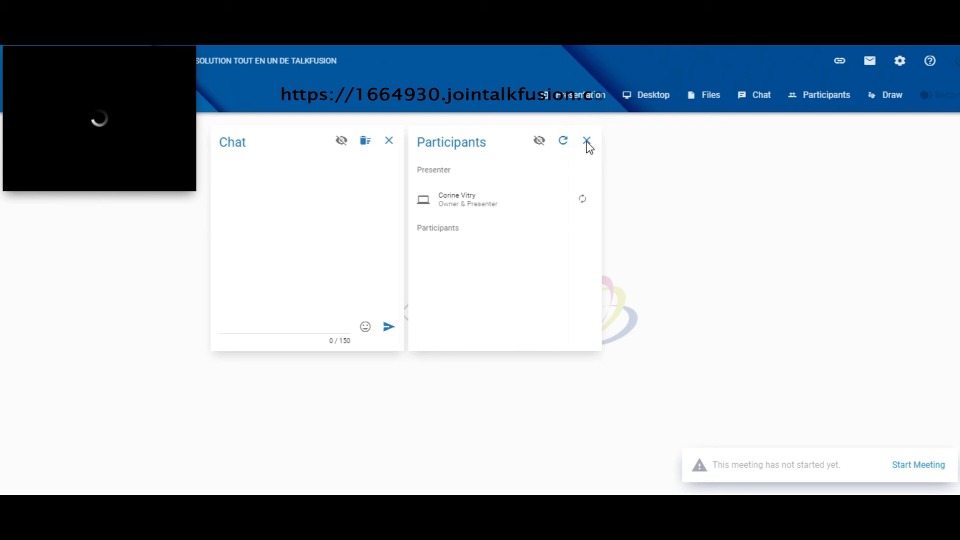
{"action": "left_click", "coordinate": [587, 142]}
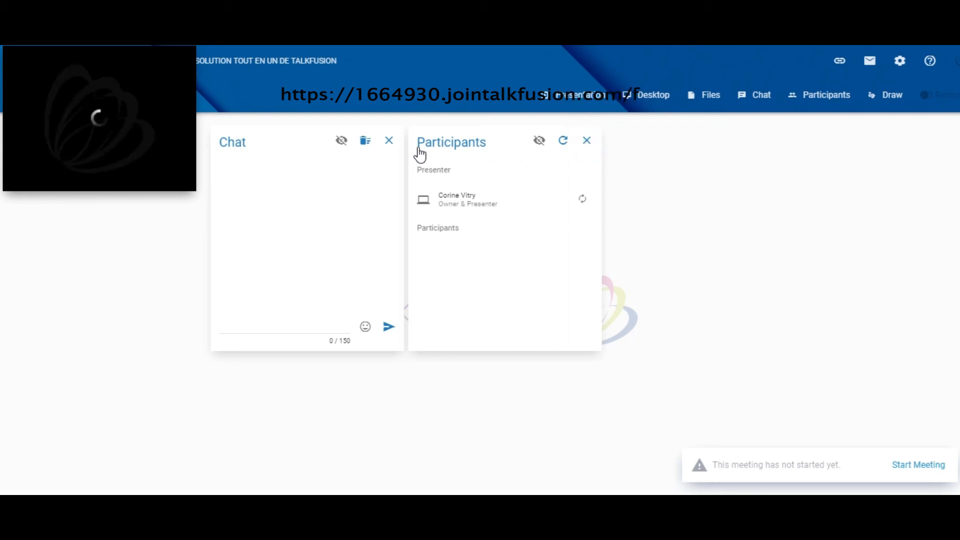
{"action": "left_click", "coordinate": [389, 142]}
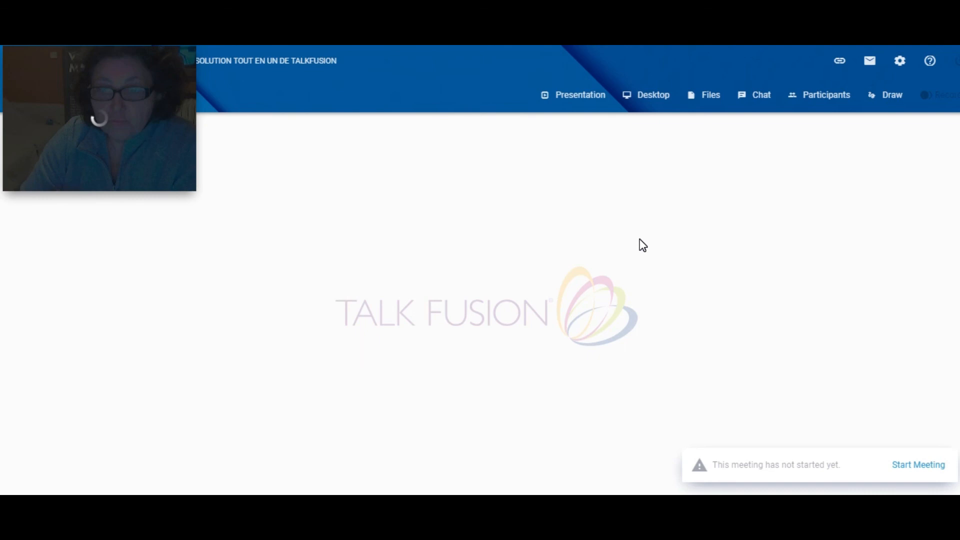
{"action": "type", "text": "h"}
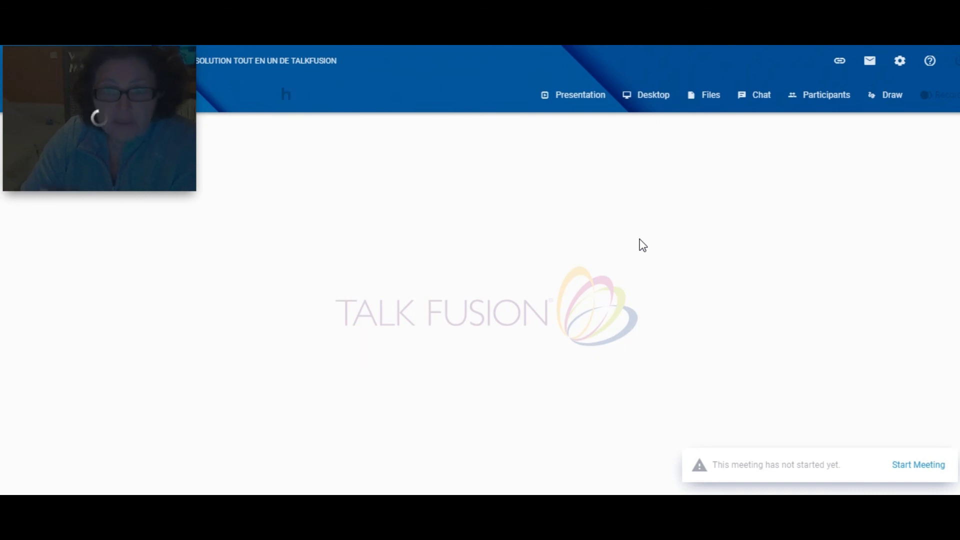
{"action": "type", "text": "ttp"}
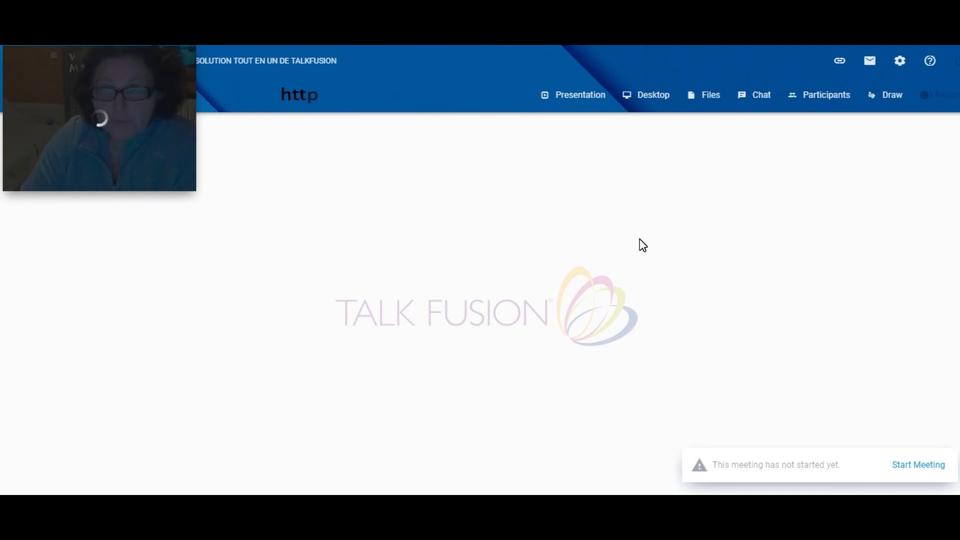
{"action": "type", "text": "s://166"}
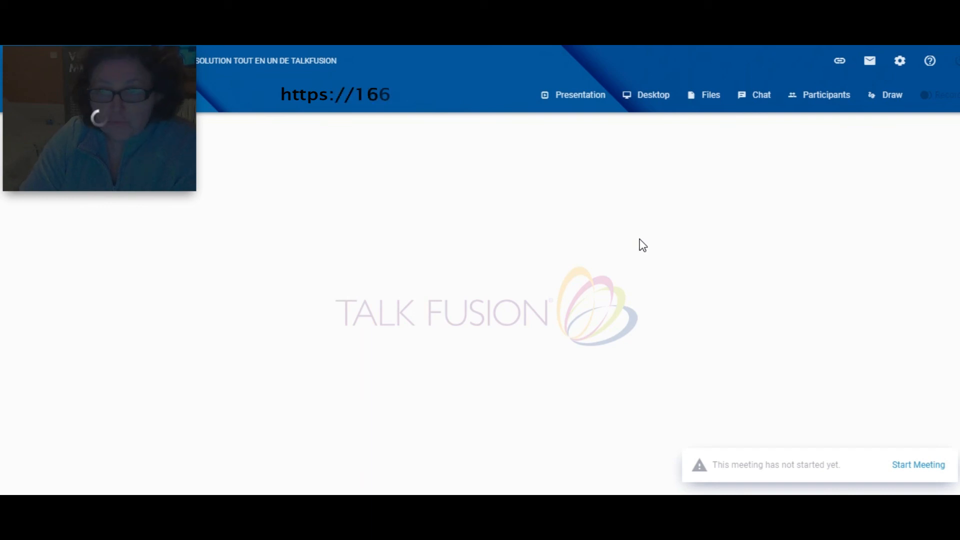